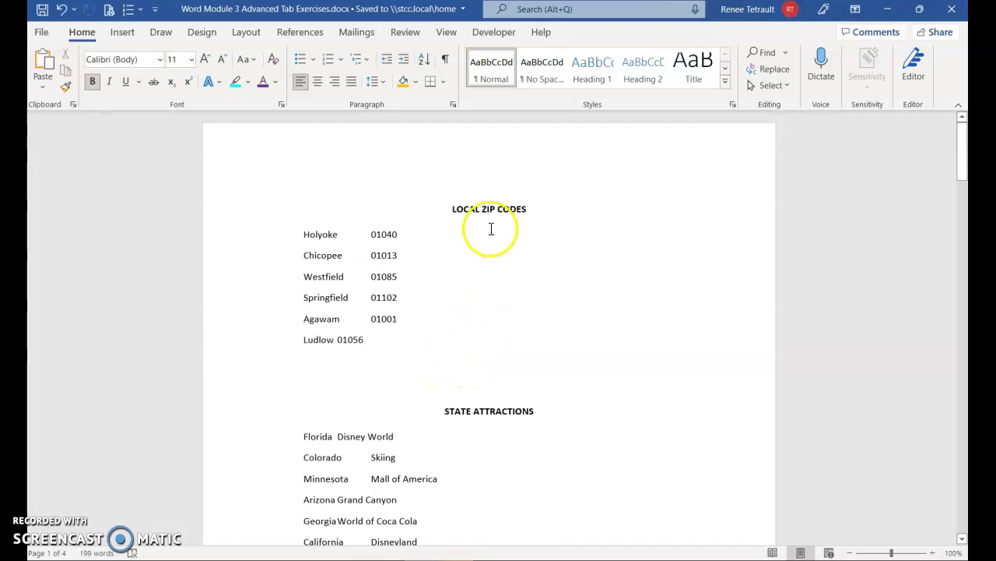
# Show the formatting marks, examine the tab characters in the Local Zip Codes and State Attractions lists, and hide the marks again
pyautogui.click(444, 62)
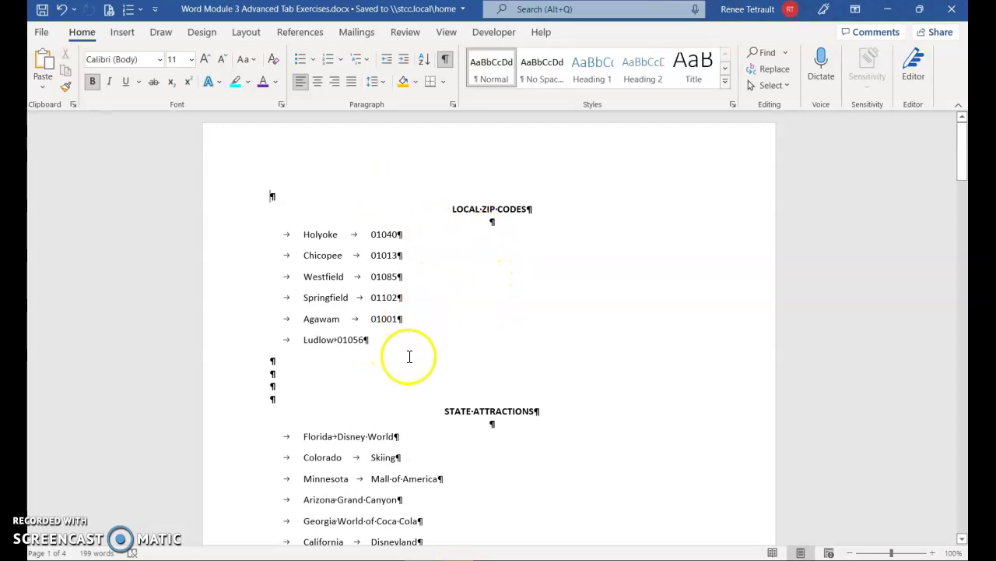
pyautogui.scroll(-2, 381, 359)
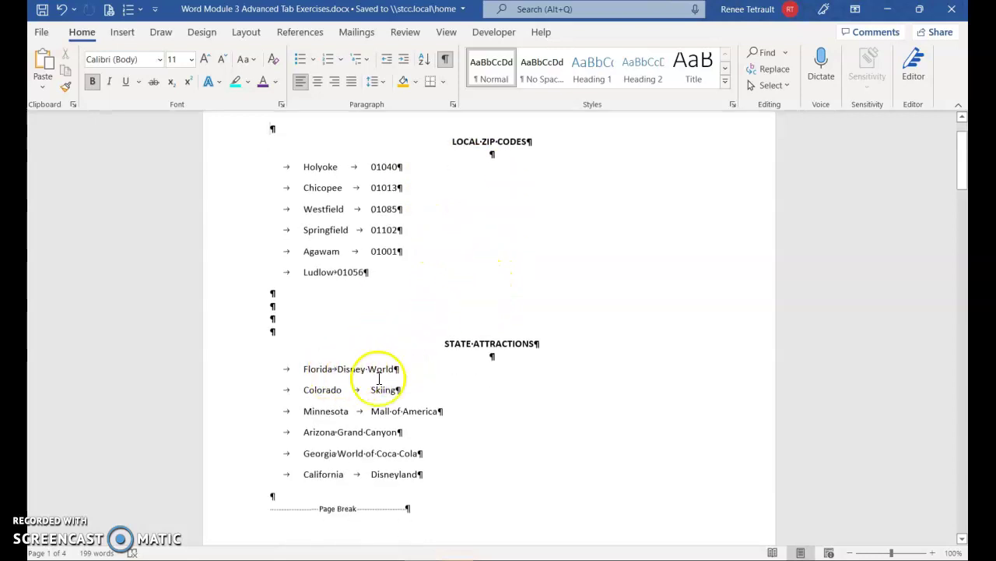
pyautogui.scroll(-3, 363, 405)
pyautogui.scroll(2, 367, 396)
pyautogui.scroll(-12, 390, 384)
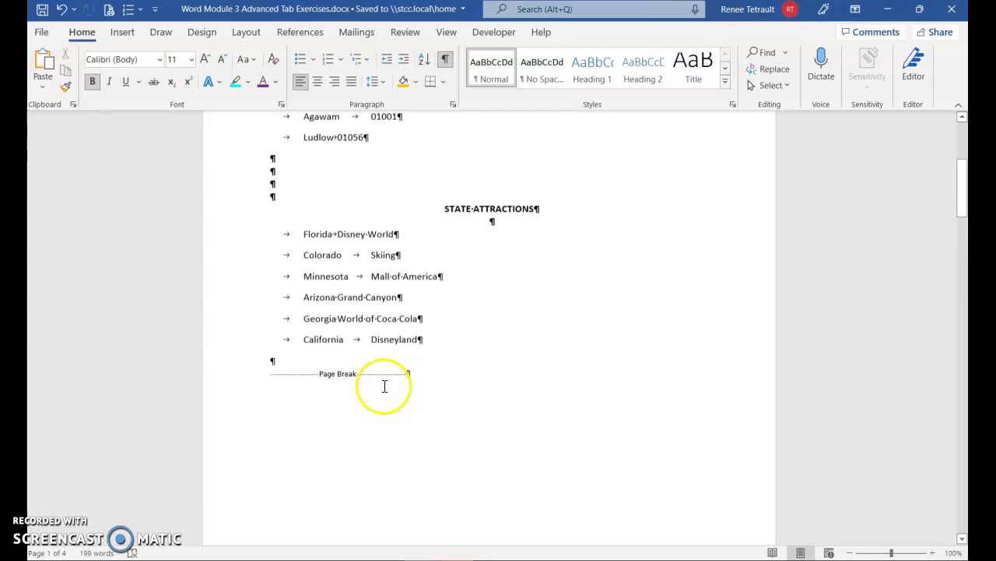
pyautogui.scroll(15, 390, 381)
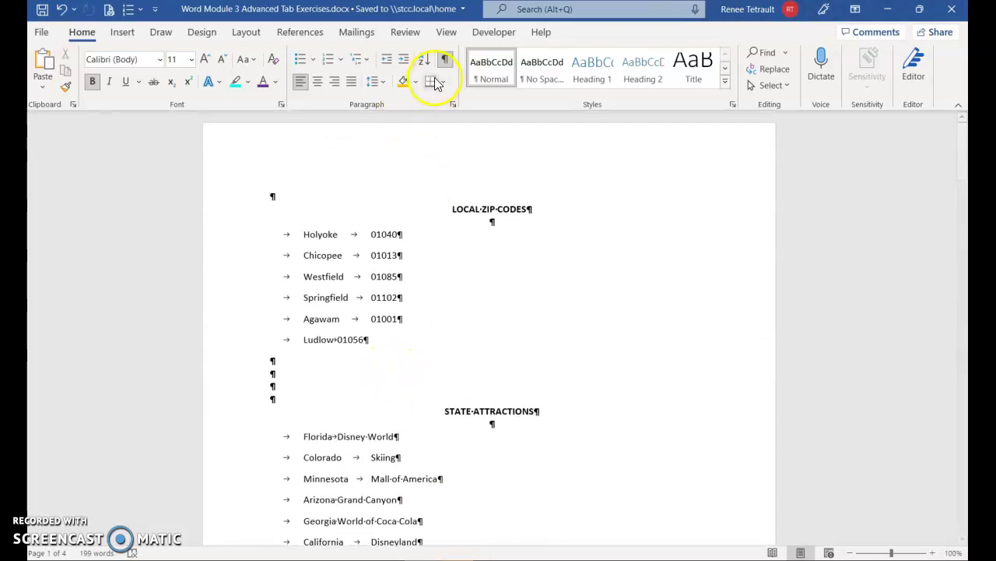
pyautogui.click(502, 211)
pyautogui.click(445, 59)
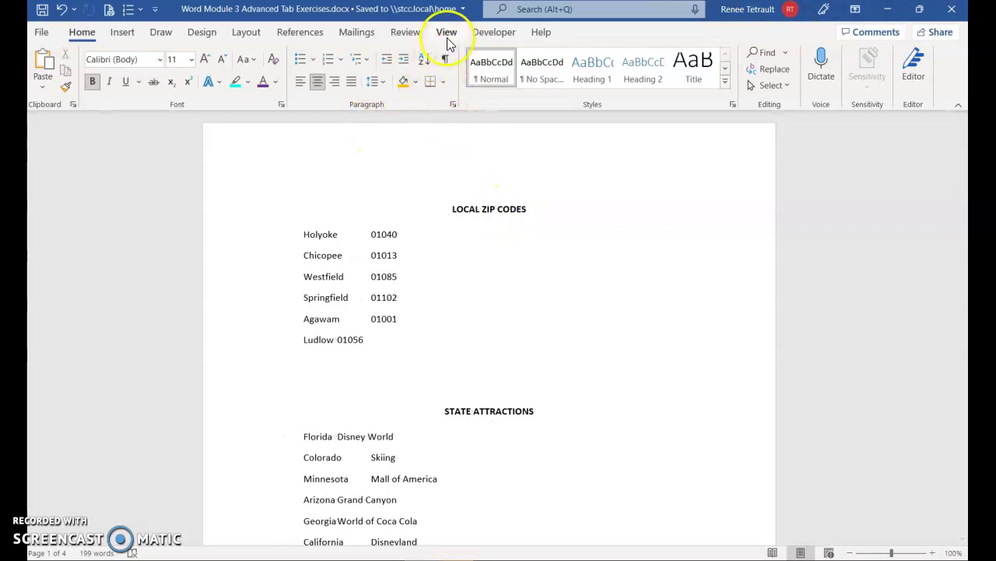
# Display the ruler above and beside the document
pyautogui.click(447, 33)
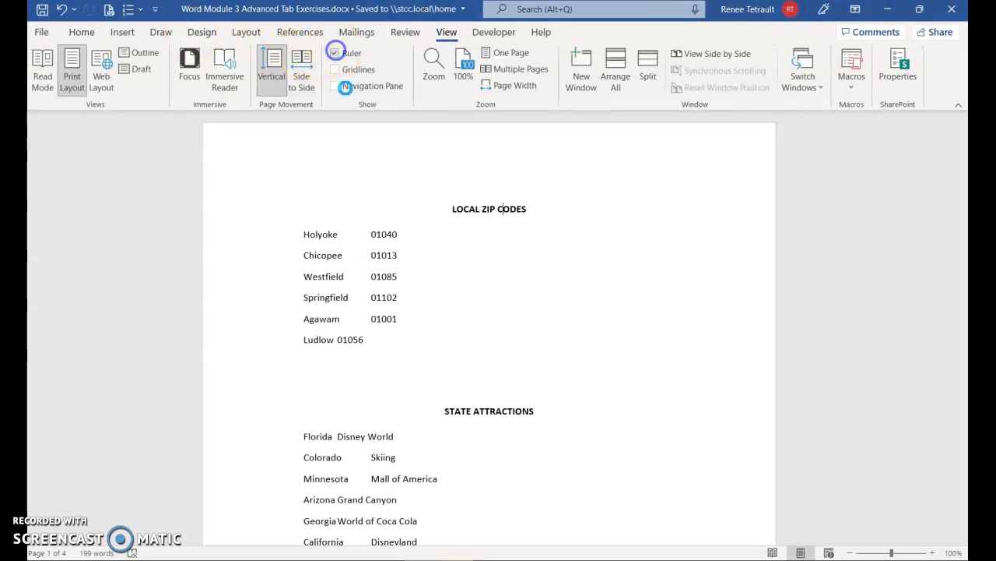
pyautogui.click(336, 52)
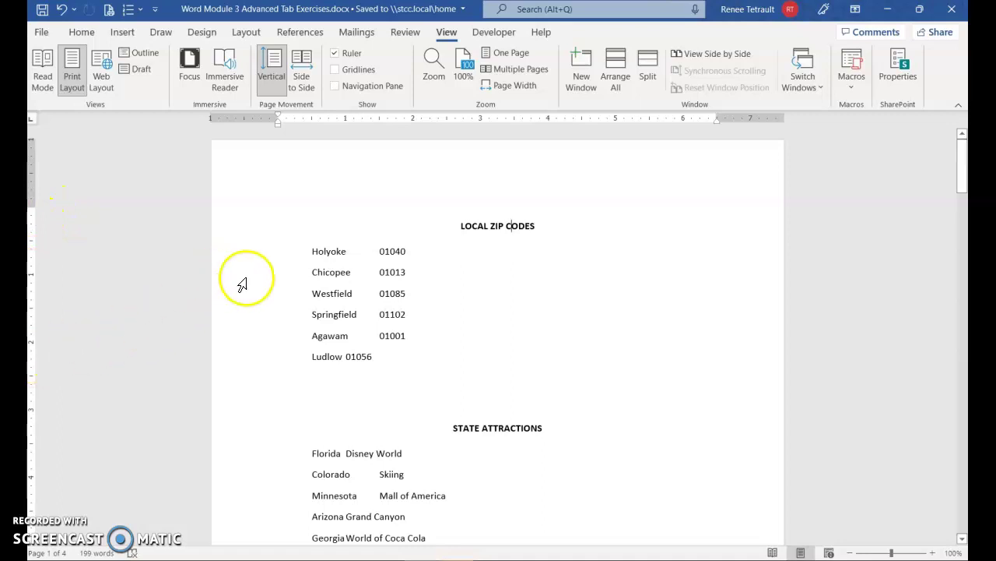
pyautogui.click(500, 314)
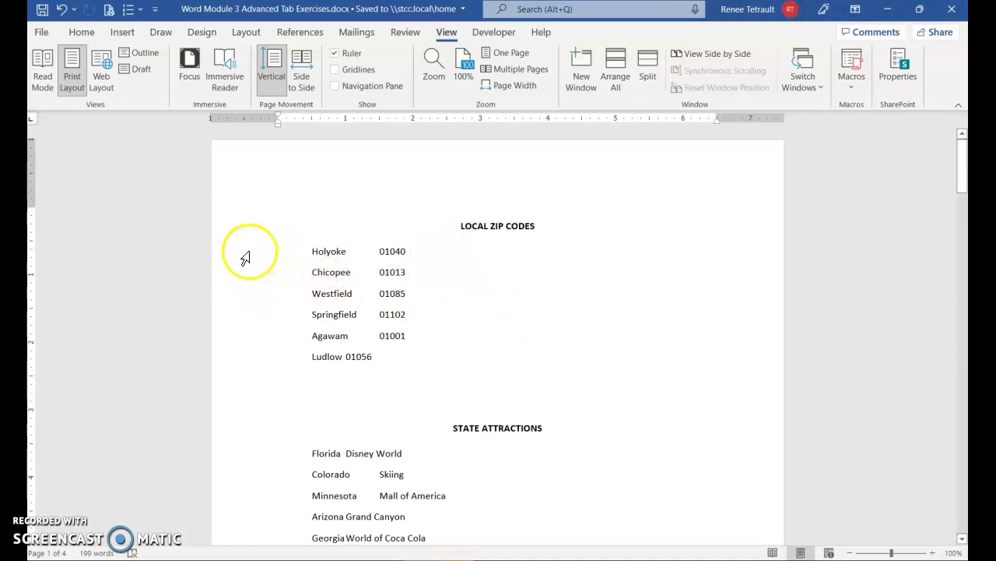
# Set left tab stops at 2" and 4" on the ruler for the six Local Zip Codes lines, Holyoke through Ludlow
pyautogui.moveTo(245, 257); pyautogui.dragTo(259, 370)
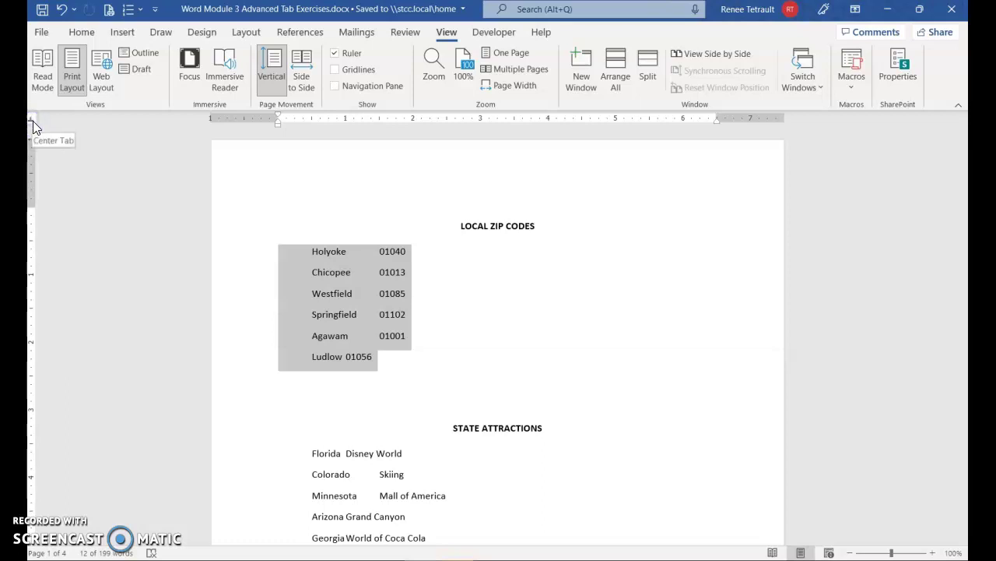
pyautogui.click(33, 123)
pyautogui.click(32, 123)
pyautogui.click(32, 122)
pyautogui.click(32, 123)
pyautogui.click(32, 122)
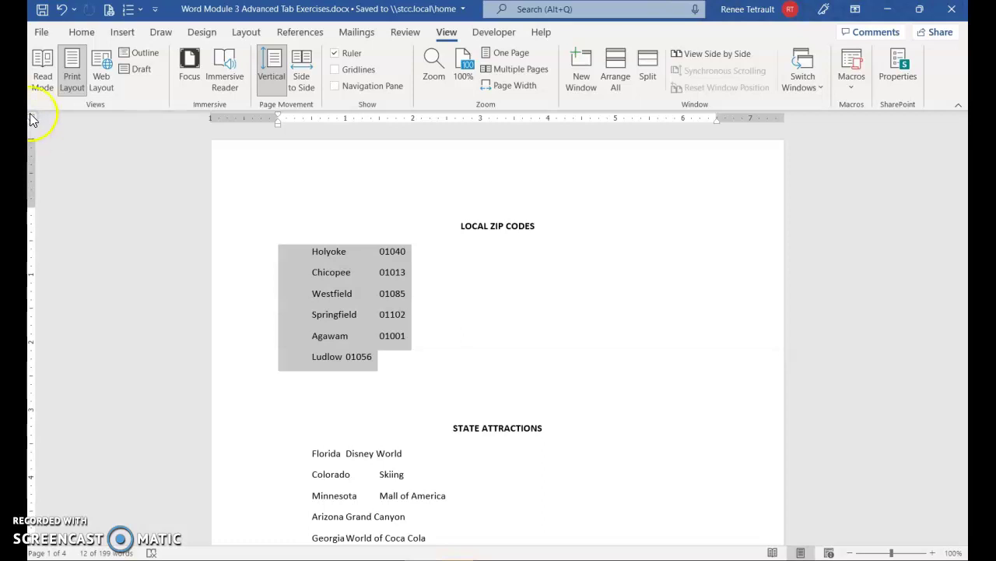
pyautogui.click(31, 121)
pyautogui.click(412, 120)
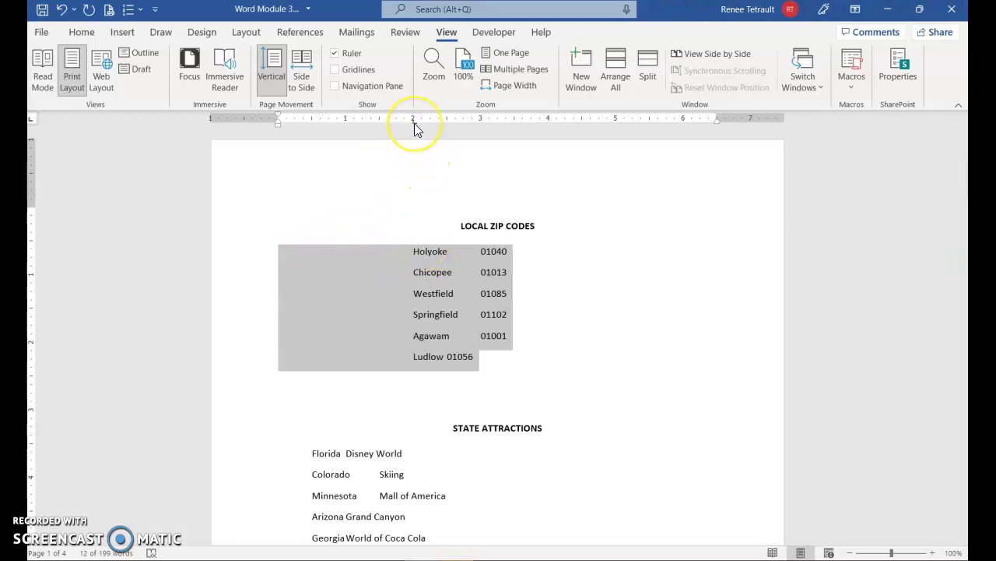
pyautogui.click(549, 119)
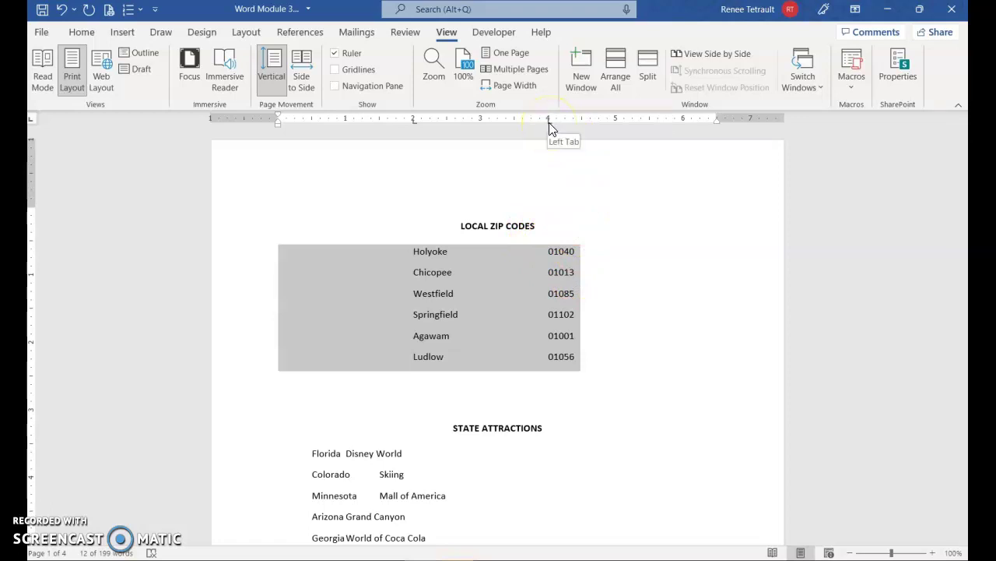
pyautogui.moveTo(549, 123)
pyautogui.mouseDown()
pyautogui.moveTo(515, 123)
pyautogui.moveTo(612, 125)
pyautogui.moveTo(548, 123)
pyautogui.mouseUp()
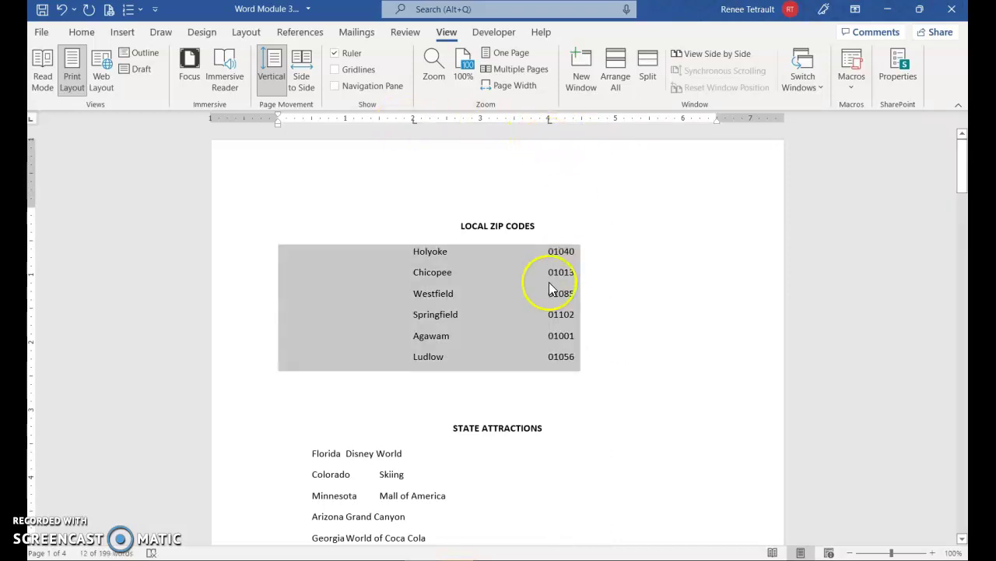
# Try starting a new tabbed line below the Ludlow entry, and remove it again
pyautogui.scroll(-2, 524, 323)
pyautogui.click(565, 360)
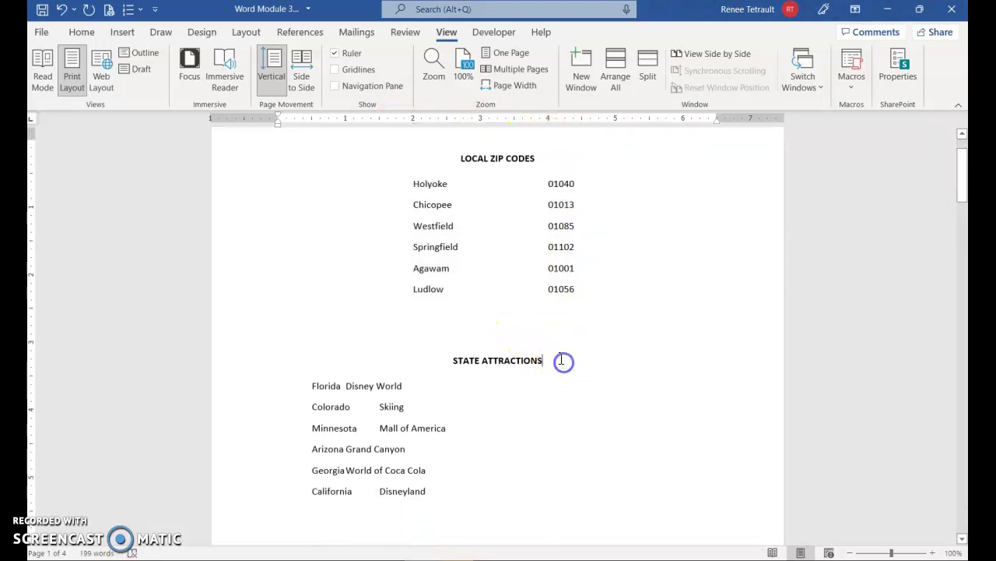
pyautogui.click(590, 288)
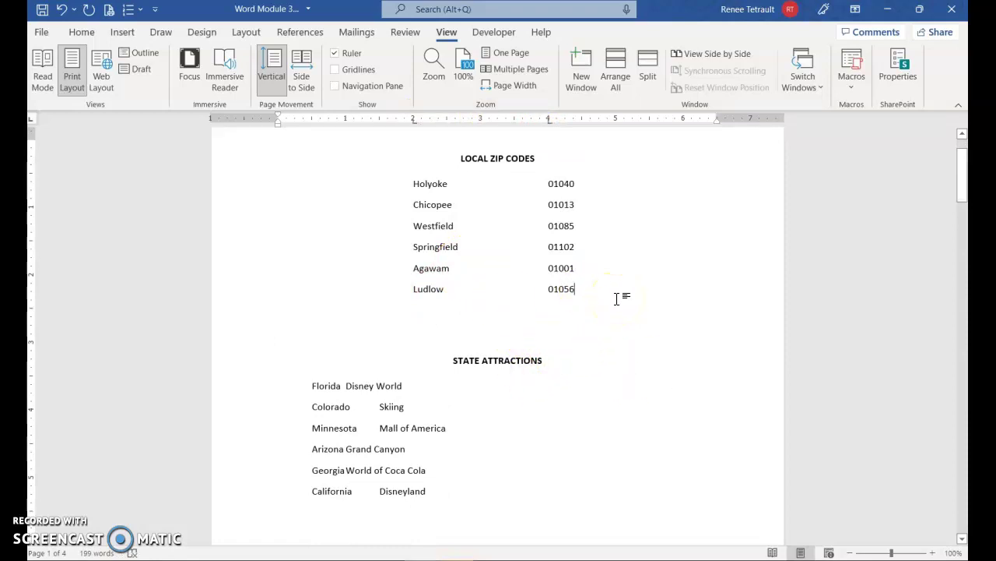
pyautogui.press('Return')
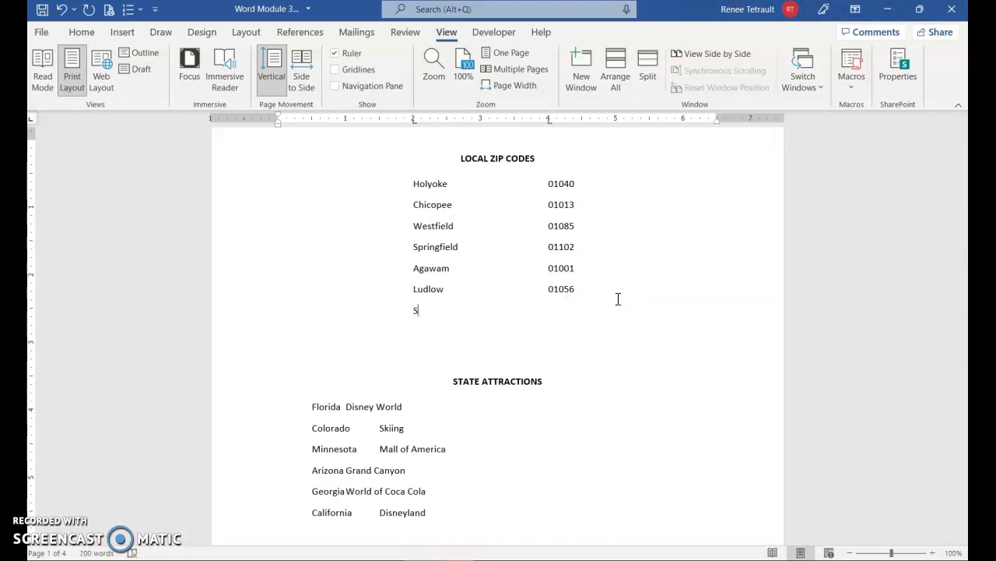
pyautogui.press('BackSpace')
pyautogui.press('BackSpace')
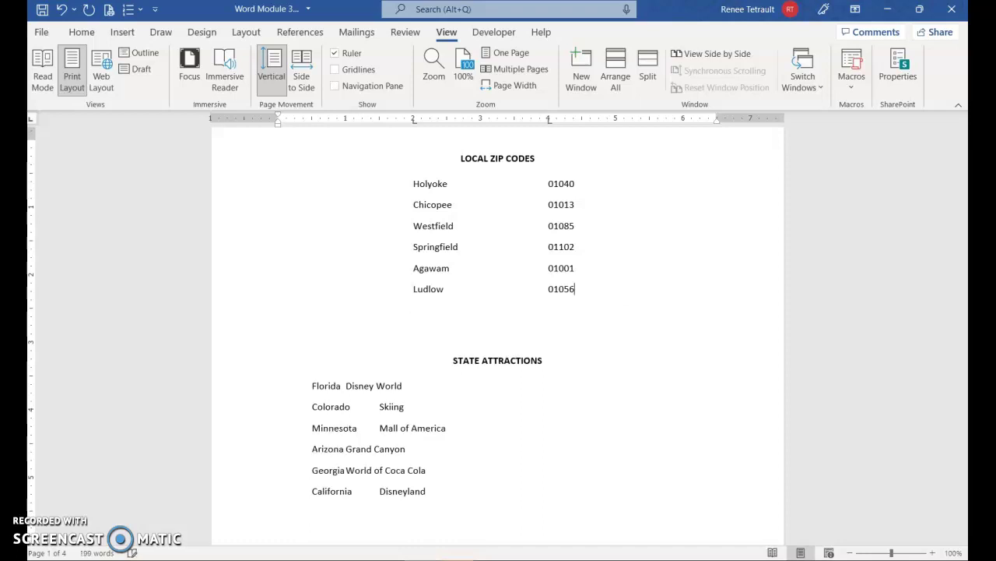
# Set a left tab stop at 1.2" with no leader in the Tabs settings for the six State Attractions lines, Florida through California
pyautogui.scroll(-1, 289, 463)
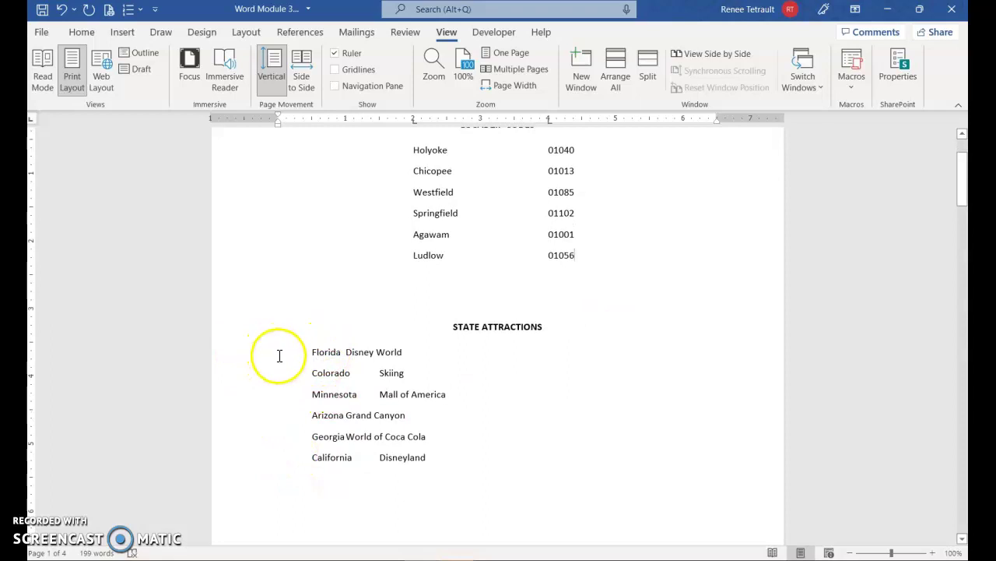
pyautogui.moveTo(253, 358); pyautogui.dragTo(263, 458)
pyautogui.moveTo(319, 380); pyautogui.dragTo(324, 375)
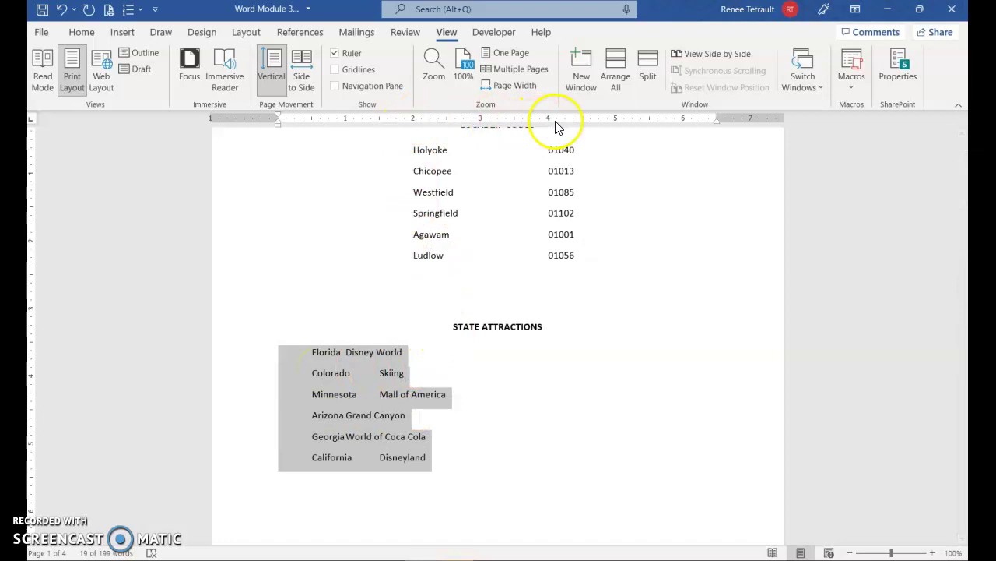
pyautogui.click(84, 32)
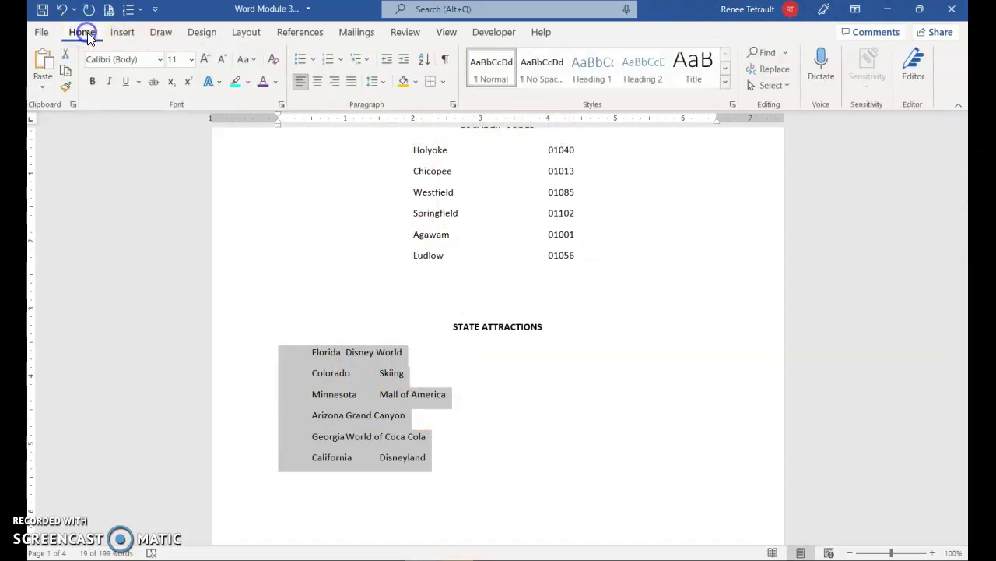
pyautogui.click(453, 109)
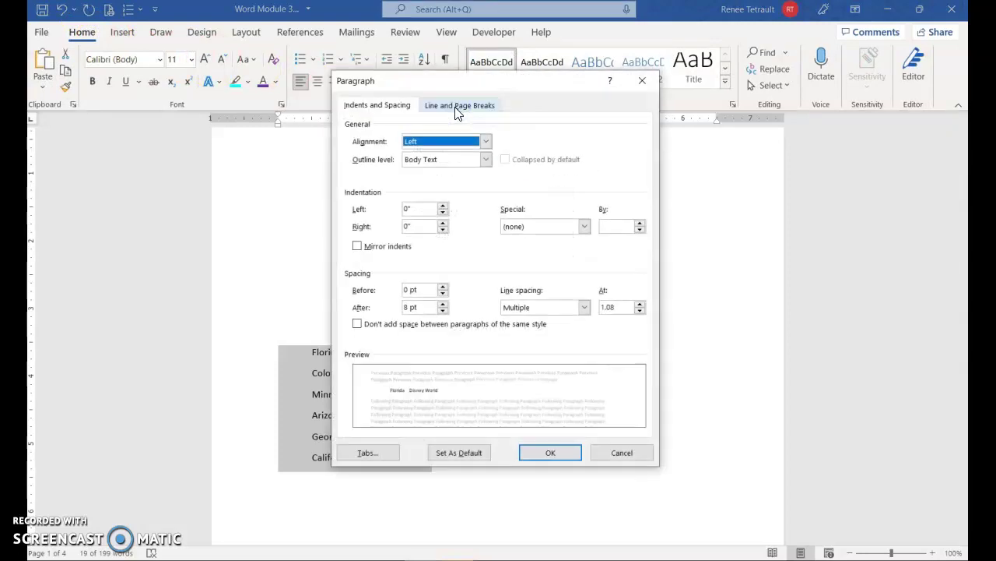
pyautogui.click(382, 452)
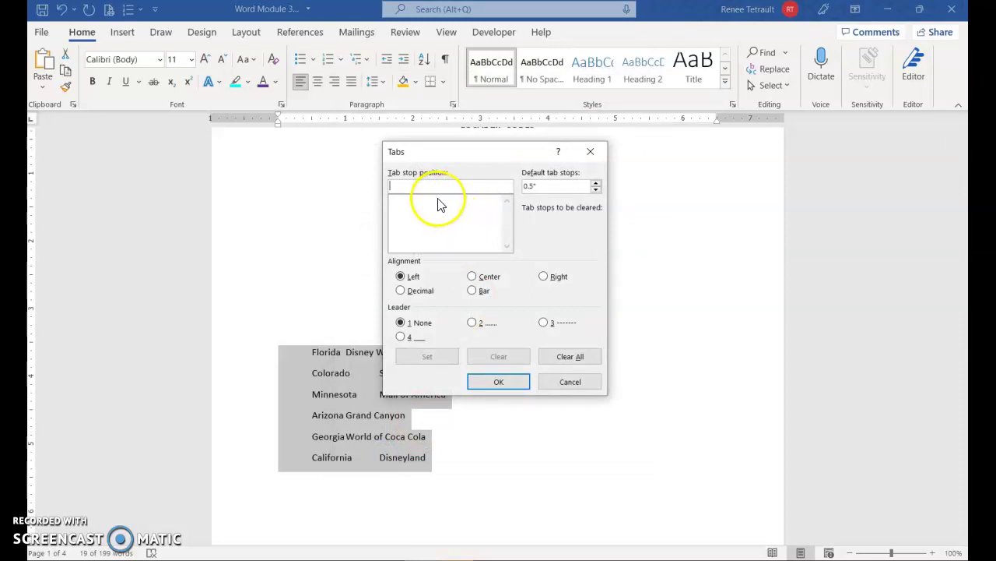
pyautogui.write('1.2')
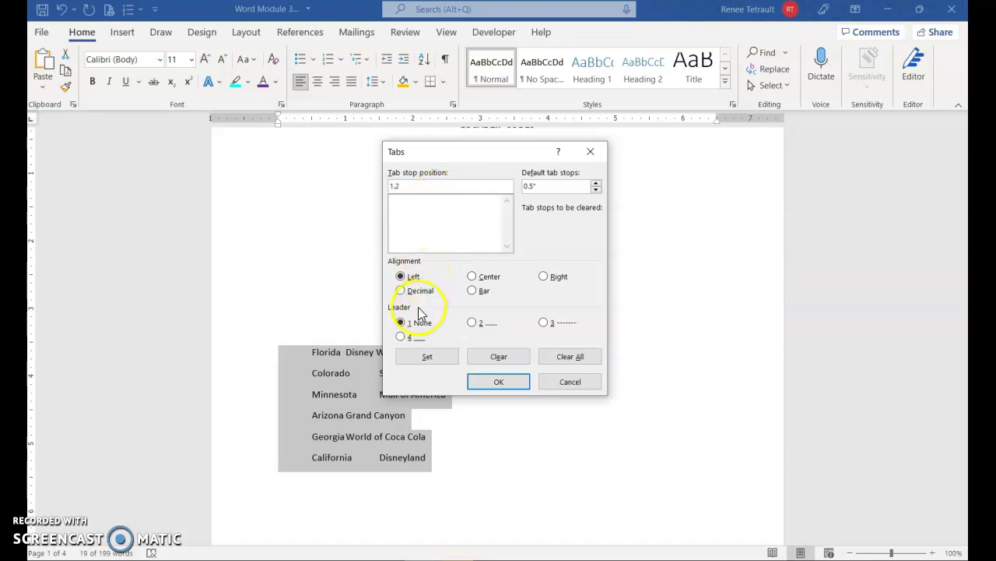
pyautogui.click(451, 360)
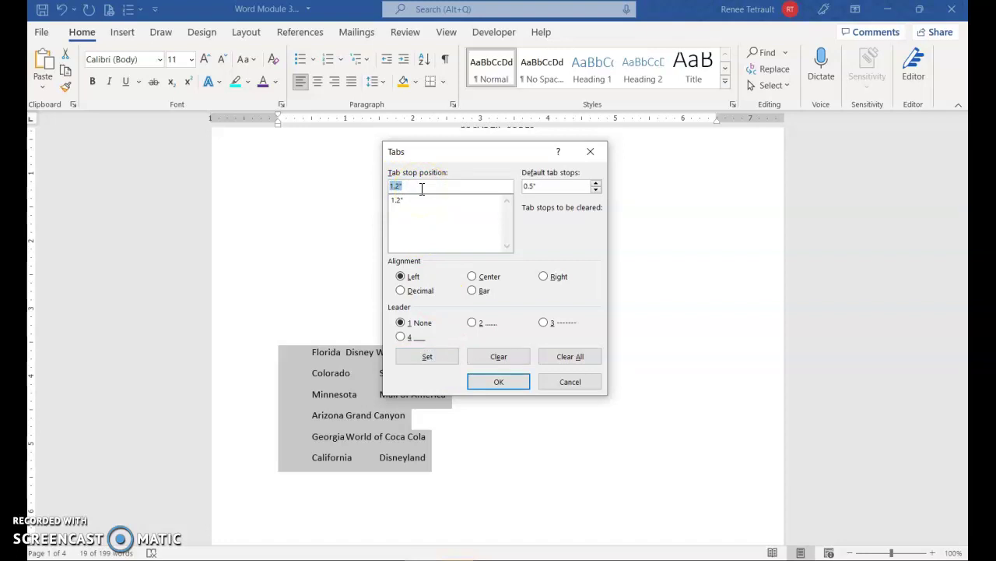
# Add a bar tab stop at 3.4" for the selected State Attractions lines
pyautogui.write('3.4')
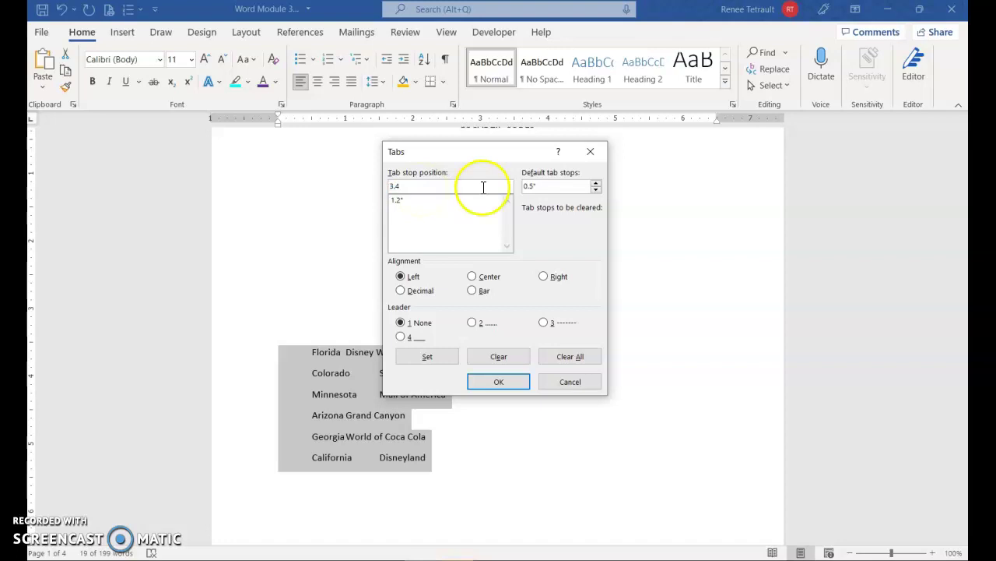
pyautogui.click(473, 291)
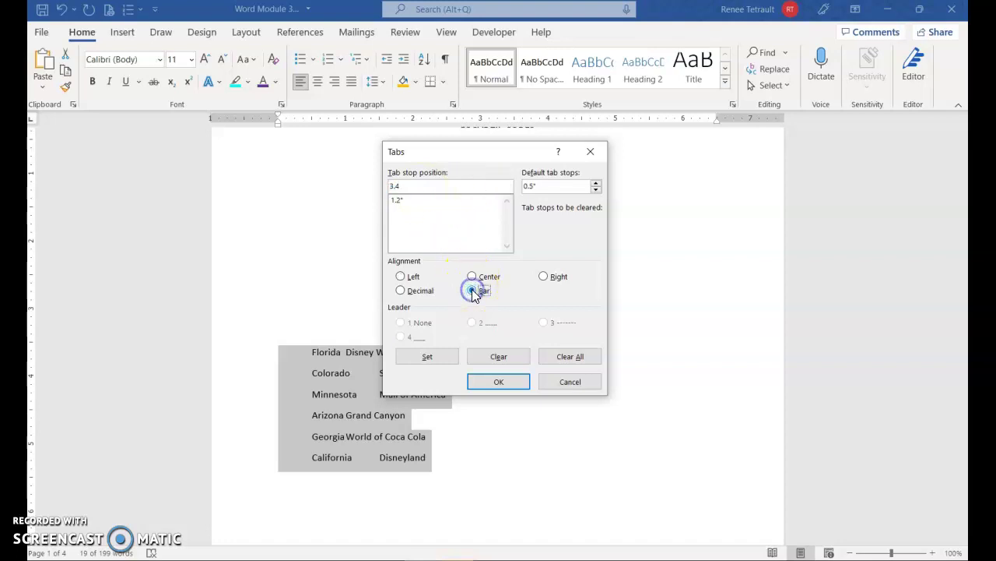
pyautogui.click(428, 356)
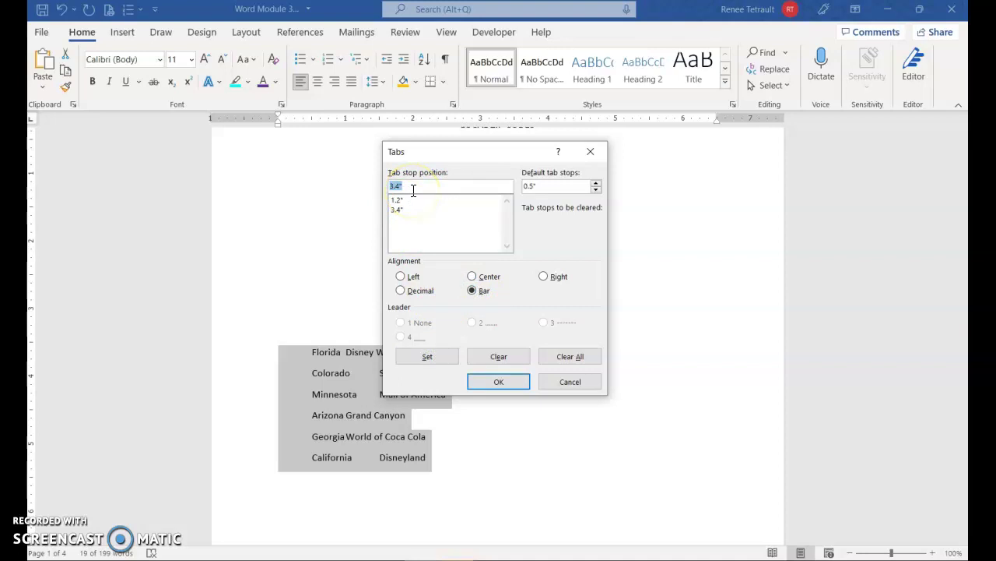
# Add a right tab stop at 5.5" with no leader for the selected State Attractions lines
pyautogui.write('5.5')
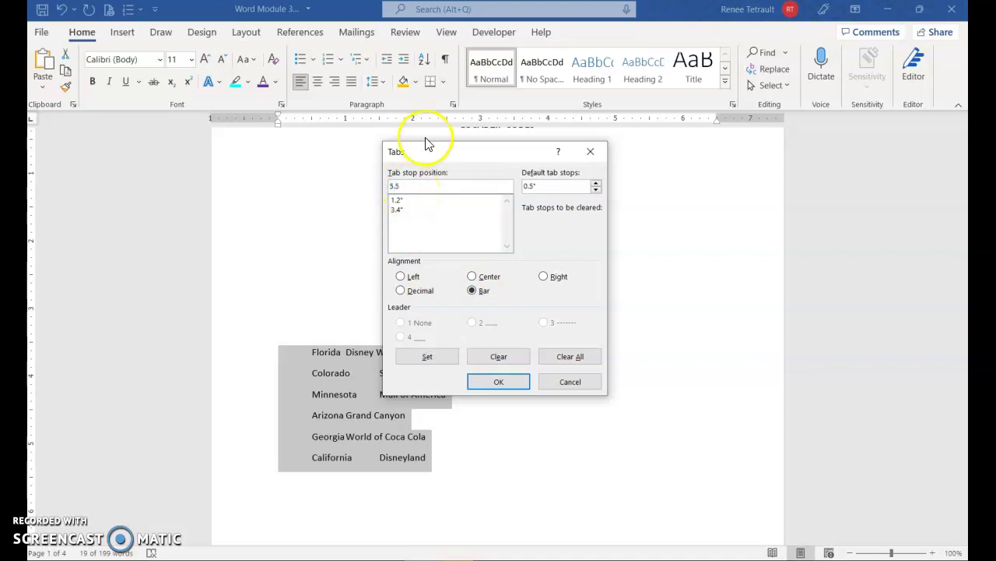
pyautogui.click(544, 276)
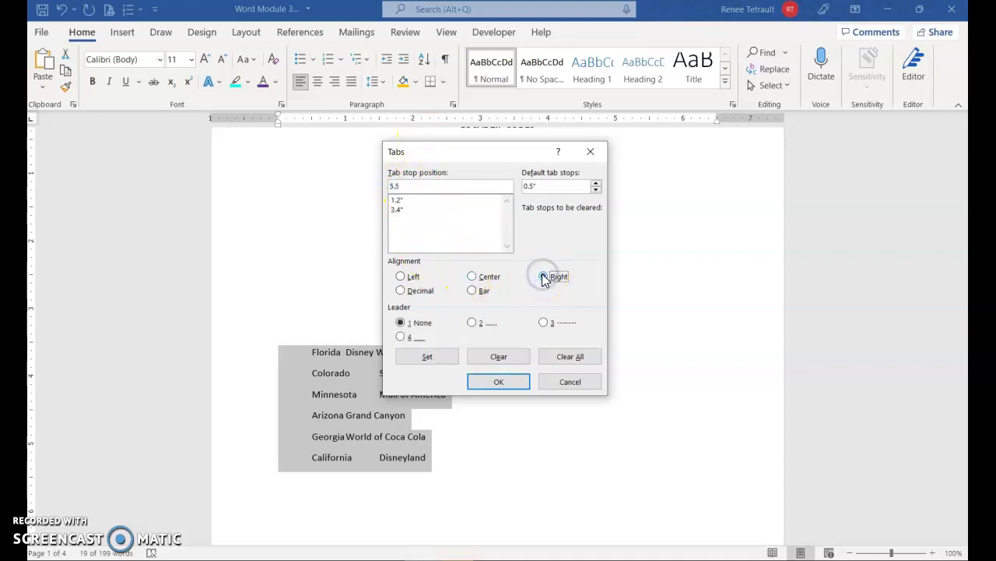
pyautogui.click(447, 360)
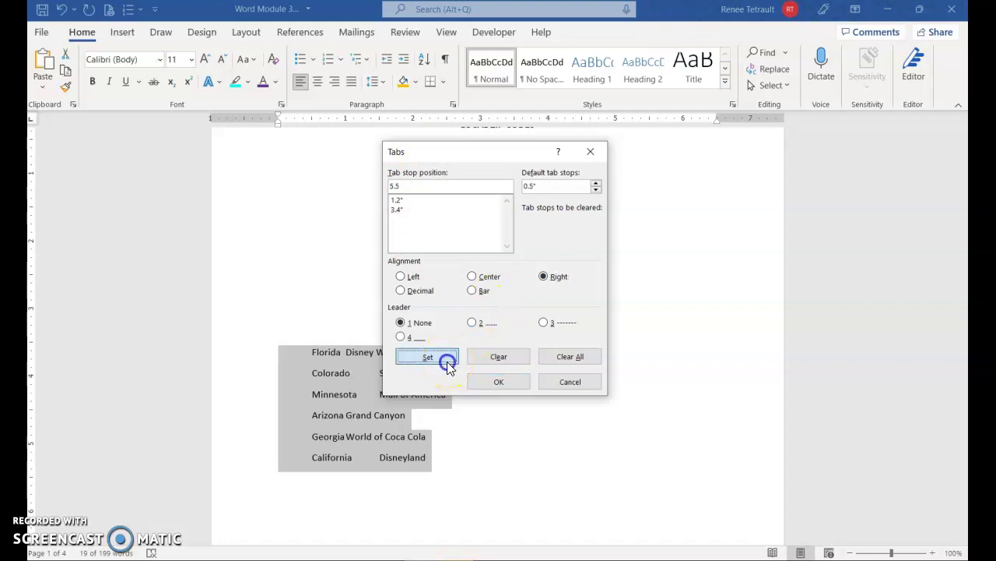
# Review the alignment and leader of the 1.2", 3.4" and 5.5" tab stops, and apply them to the State Attractions list
pyautogui.click(394, 200)
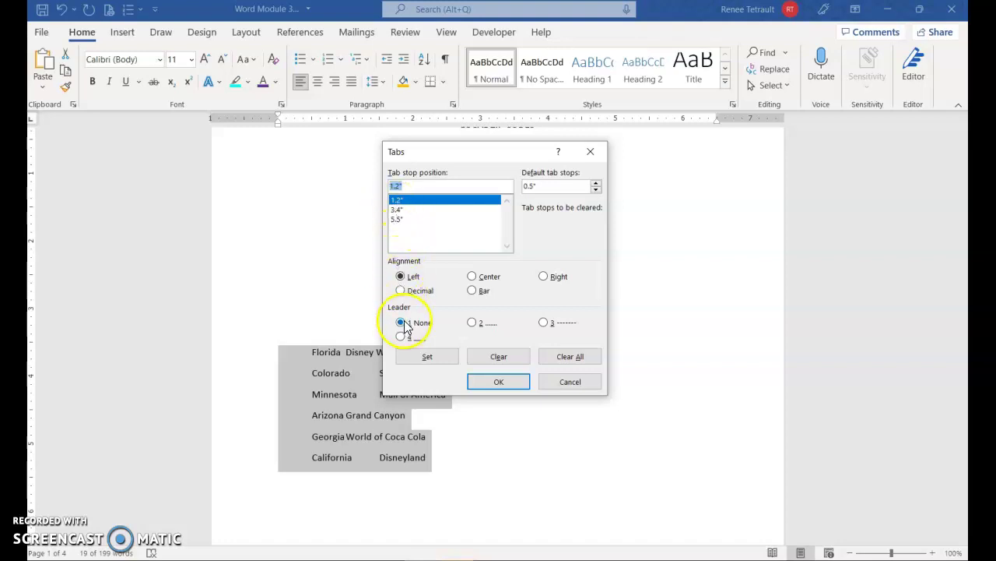
pyautogui.click(396, 209)
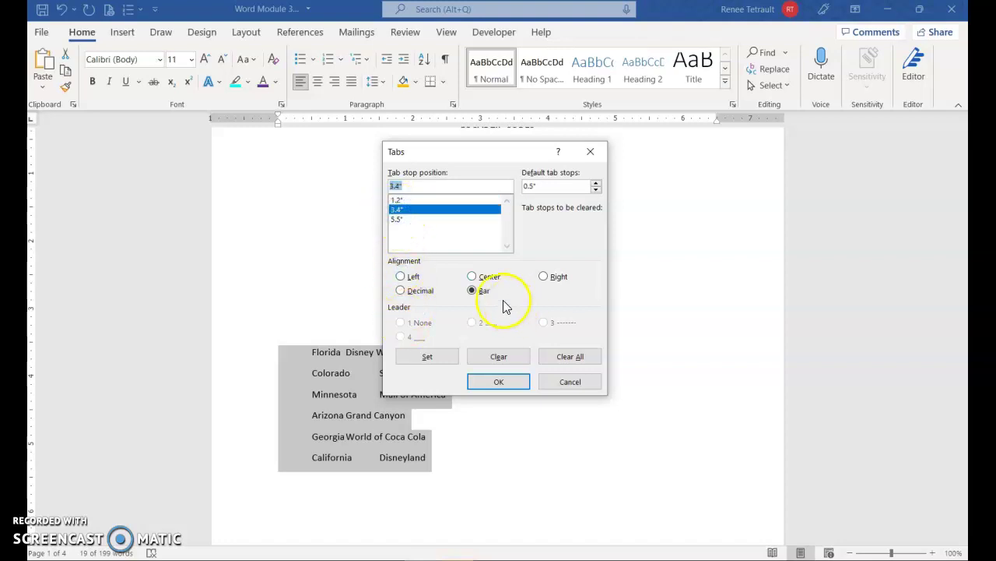
pyautogui.click(397, 219)
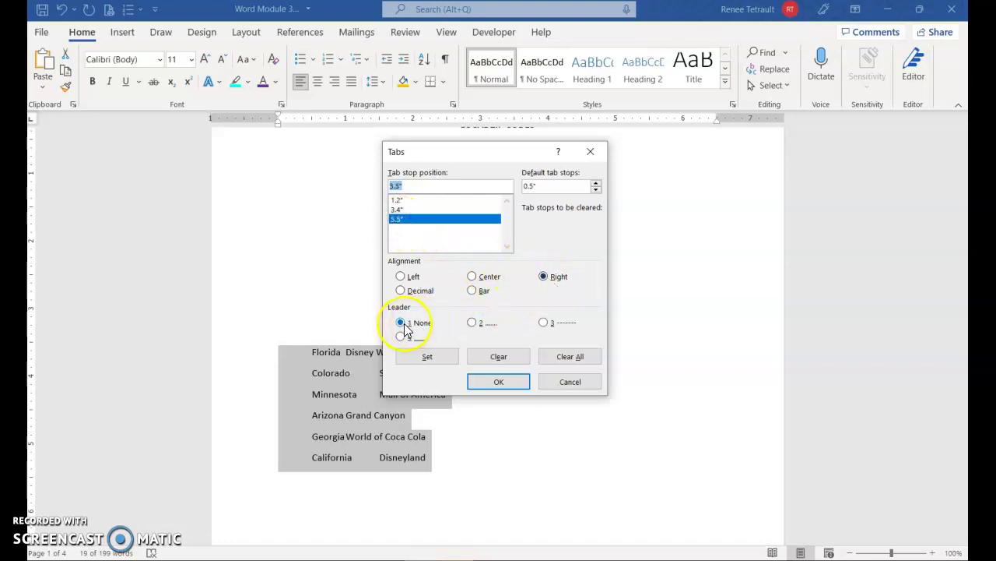
pyautogui.click(507, 383)
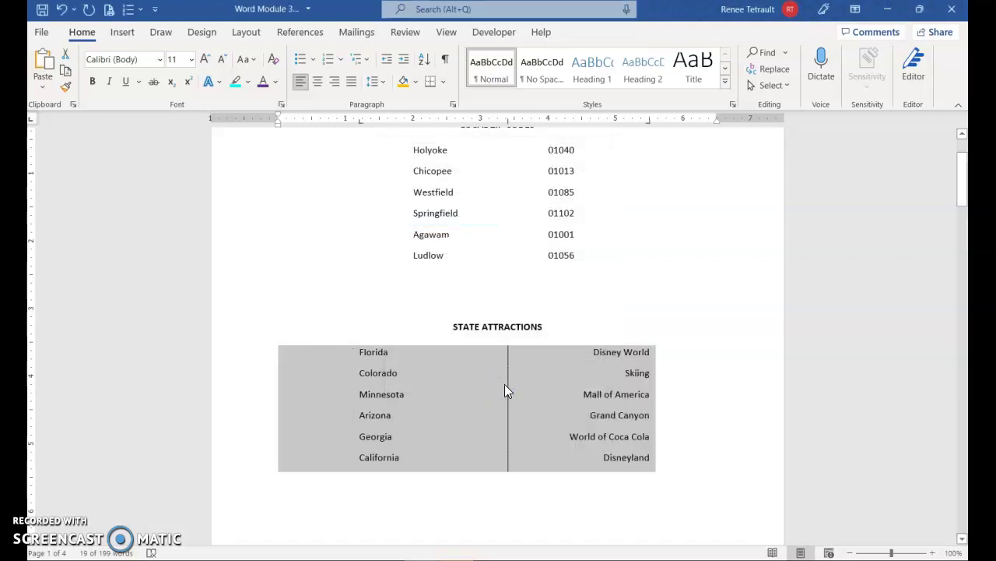
# Select the Florida through Georgia lines and examine their tab stops on the ruler
pyautogui.click(374, 359)
pyautogui.moveTo(251, 358); pyautogui.dragTo(259, 449)
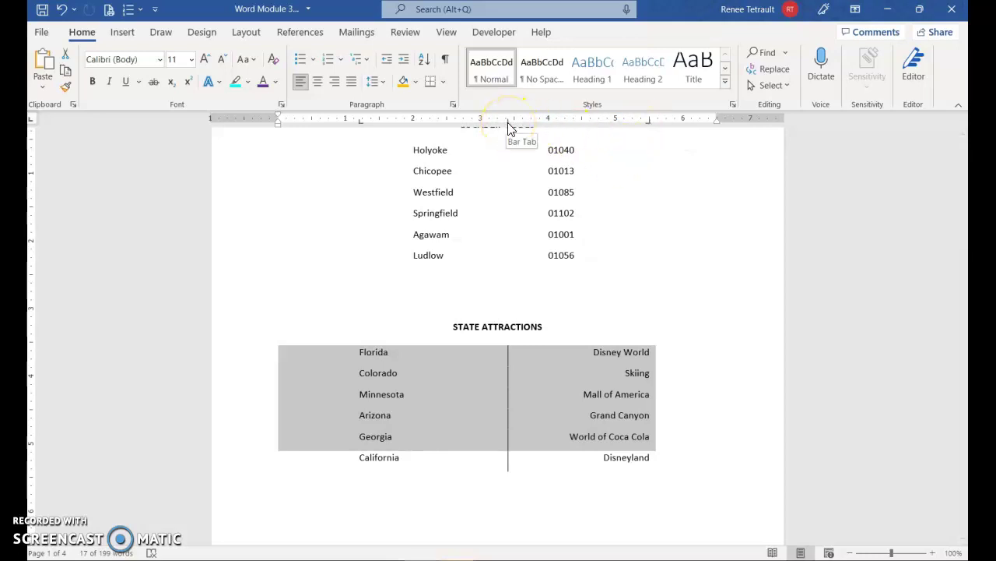
# Add a left tab stop at 1" with no leader for all five Springfield Pizza Directory lines
pyautogui.click(429, 413)
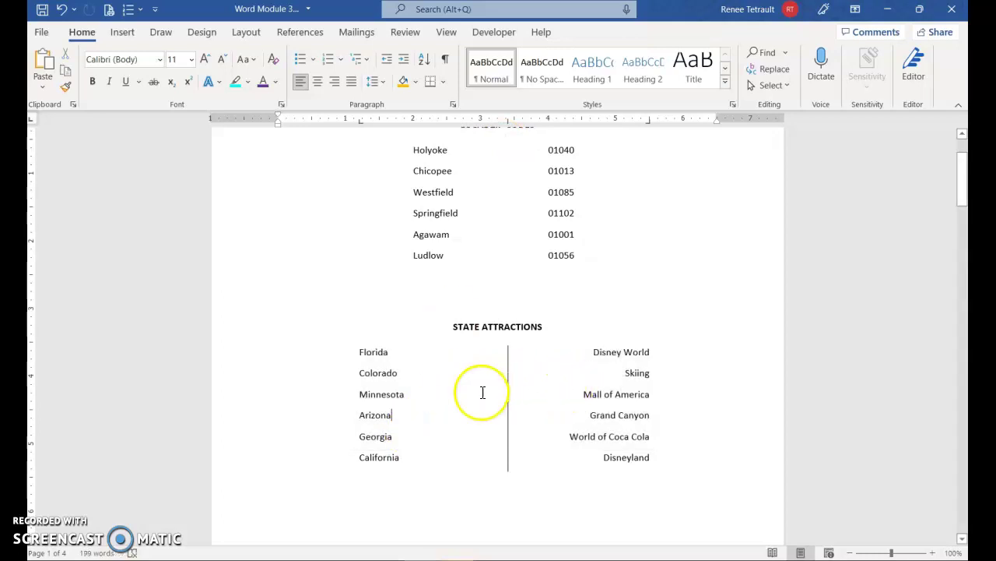
pyautogui.scroll(-10, 413, 379)
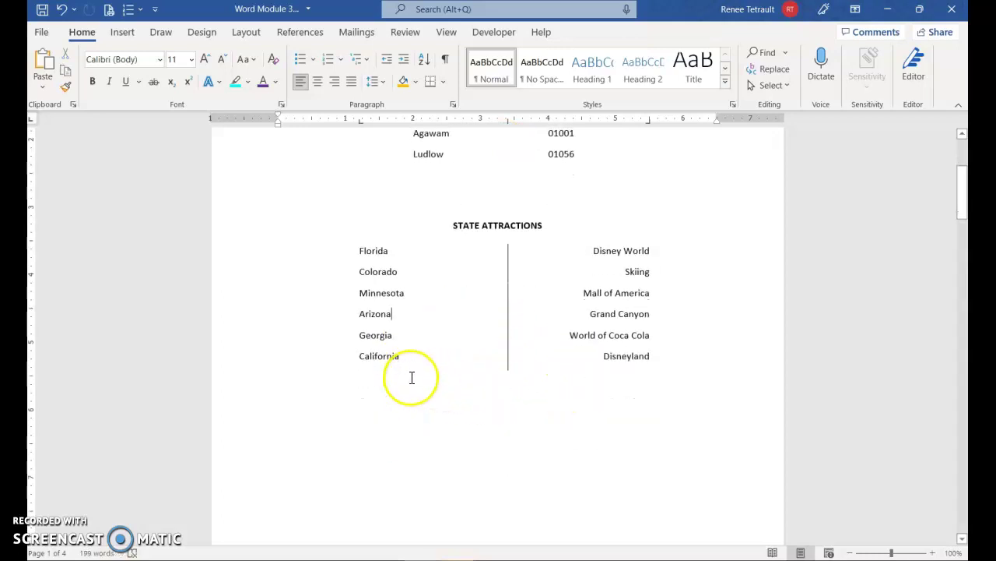
pyautogui.scroll(-1, 412, 376)
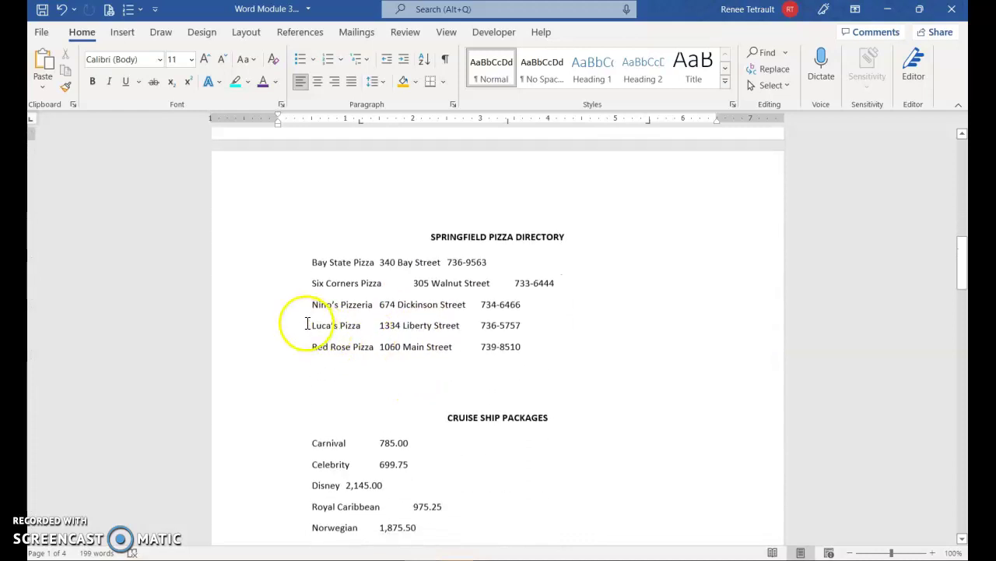
pyautogui.moveTo(252, 265); pyautogui.dragTo(259, 348)
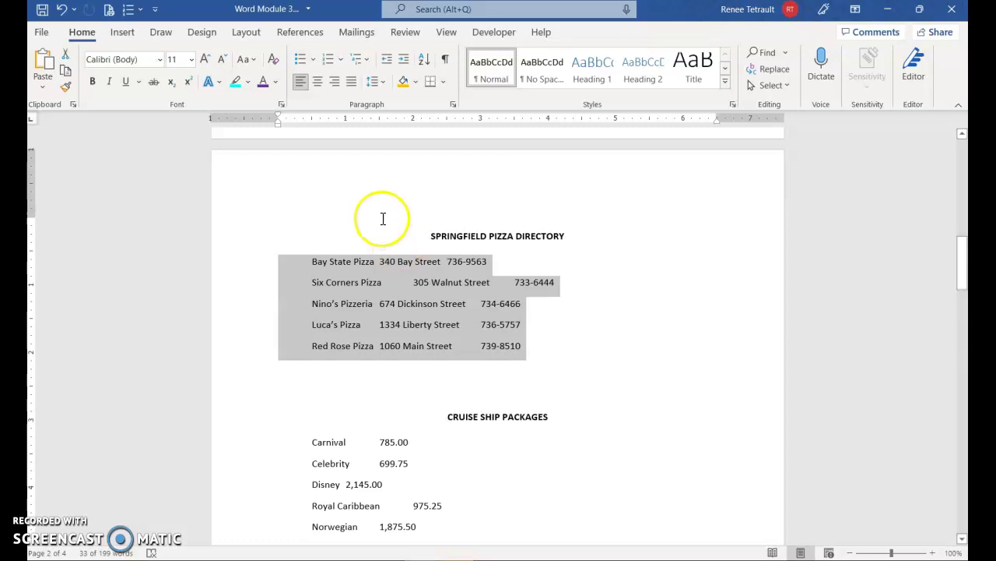
pyautogui.click(395, 295)
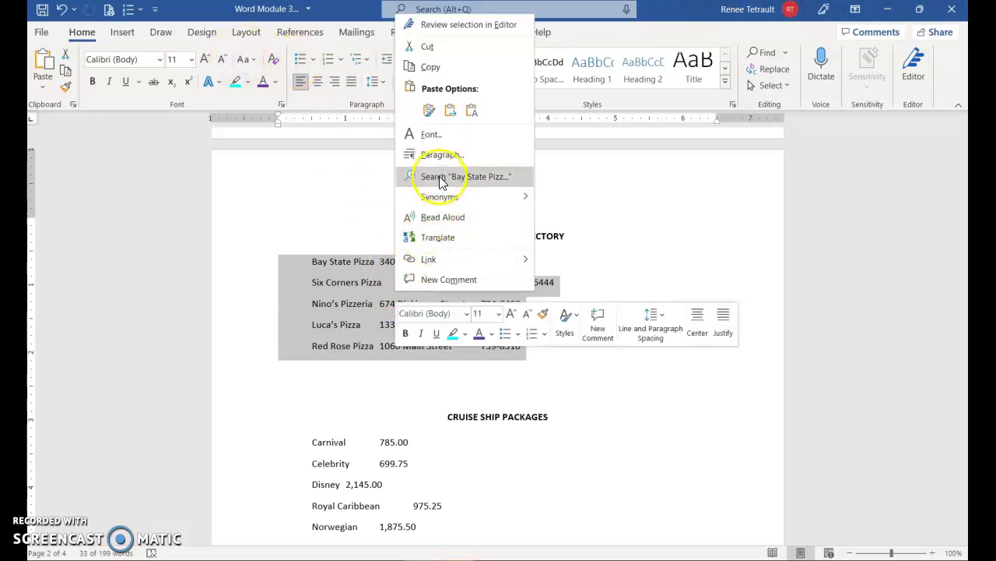
pyautogui.click(439, 155)
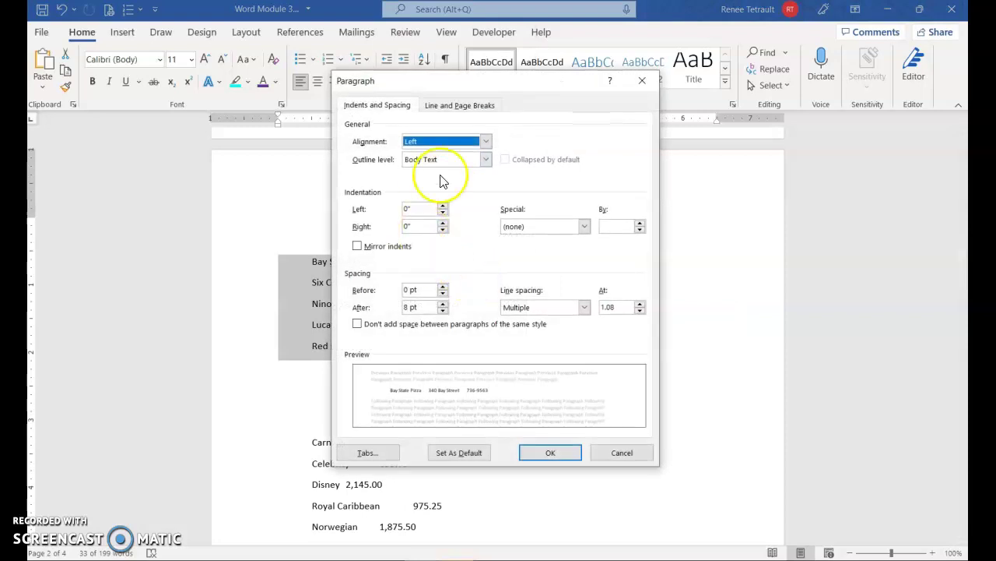
pyautogui.click(373, 453)
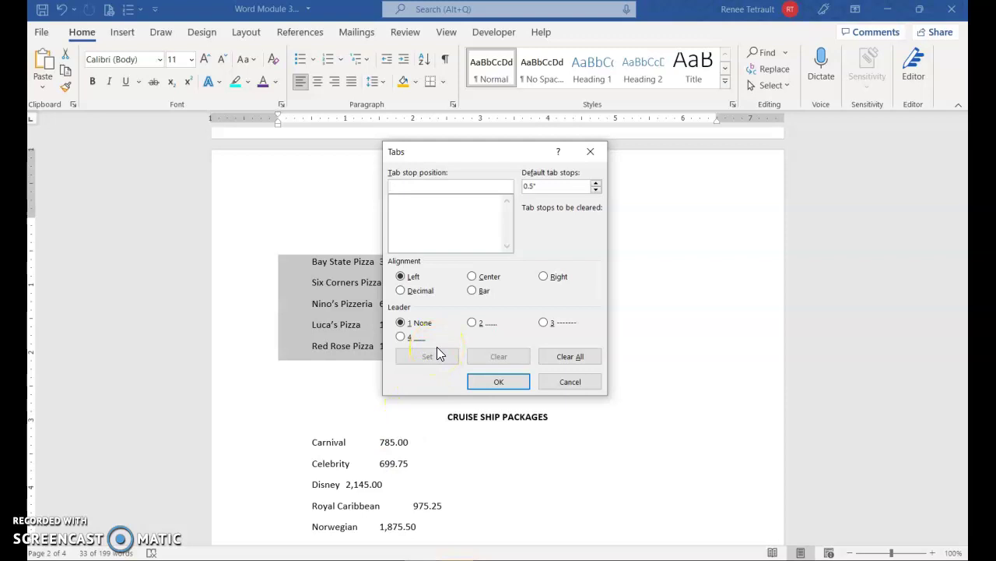
pyautogui.write('1')
pyautogui.click(425, 358)
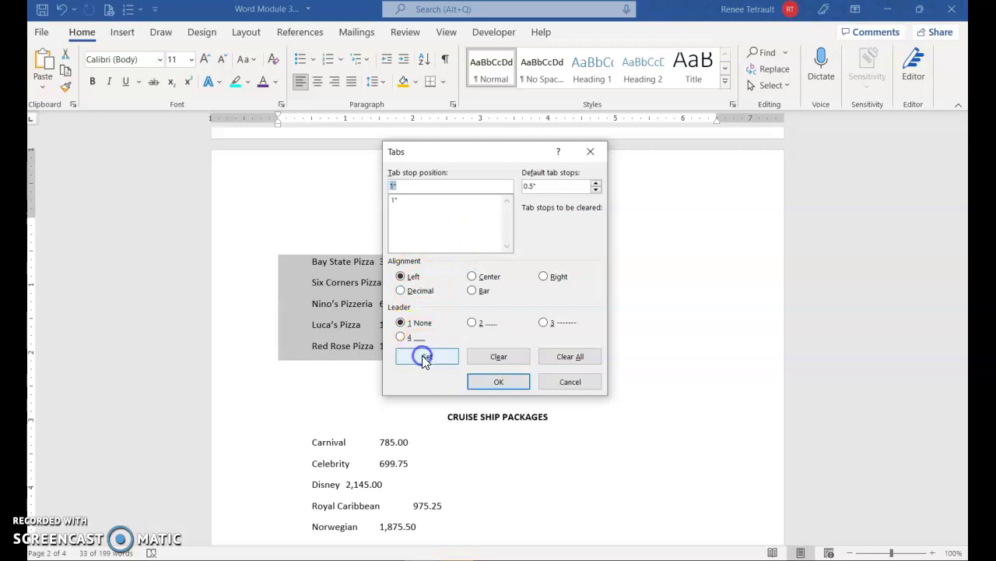
# Change the leader of the 1" tab stop to the dashed style, option 3
pyautogui.click(395, 202)
pyautogui.click(424, 356)
pyautogui.click(544, 325)
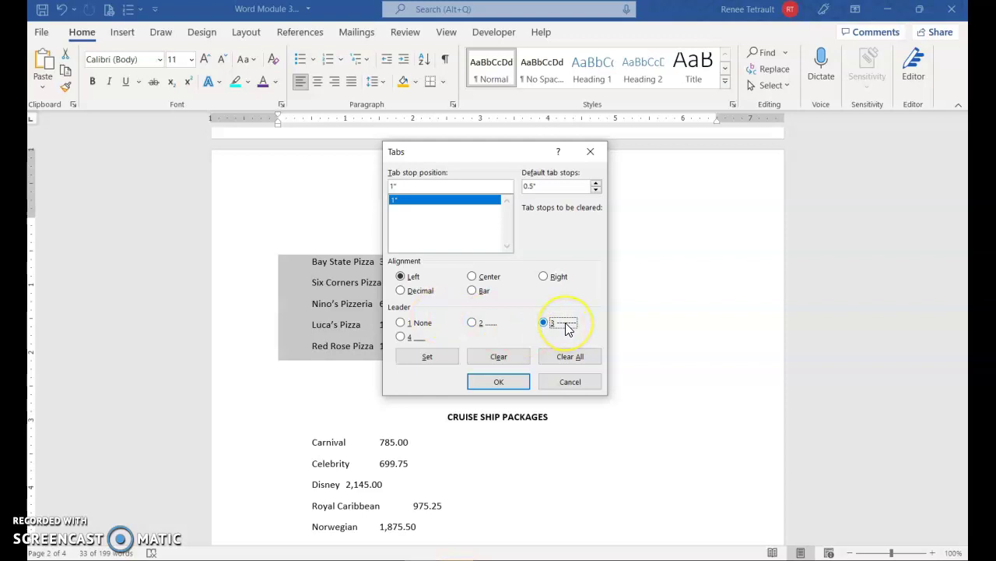
pyautogui.click(433, 355)
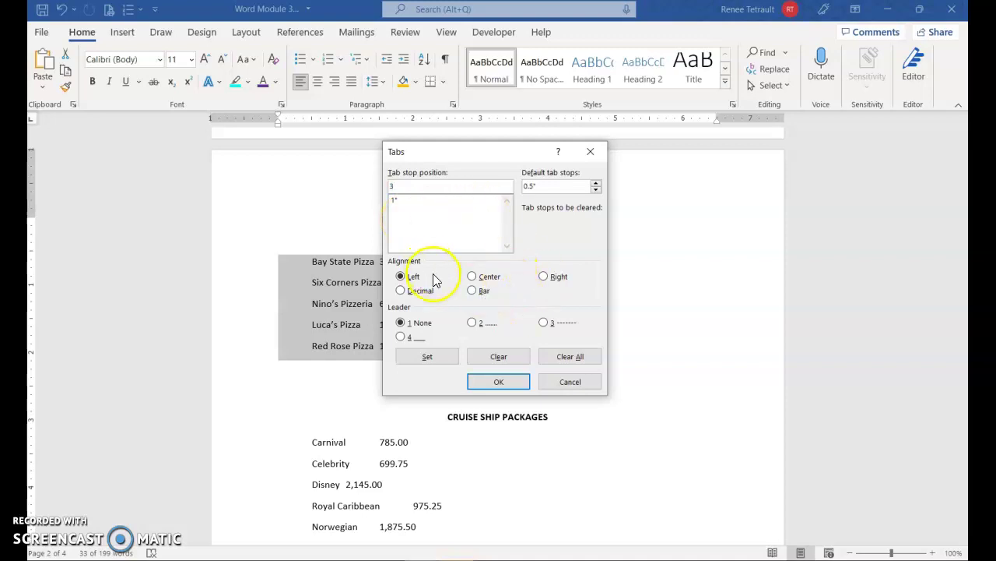
# Add left tab stops at 3" and 5" with the dashed leader, option 3, for the selected pizza directory lines
pyautogui.click(544, 323)
pyautogui.click(424, 357)
pyautogui.write('5')
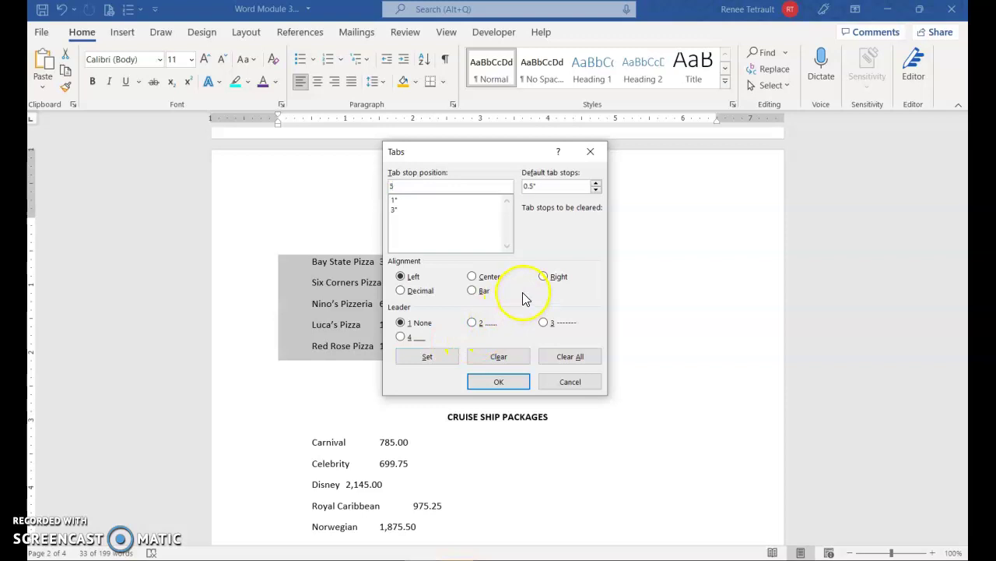
pyautogui.click(543, 322)
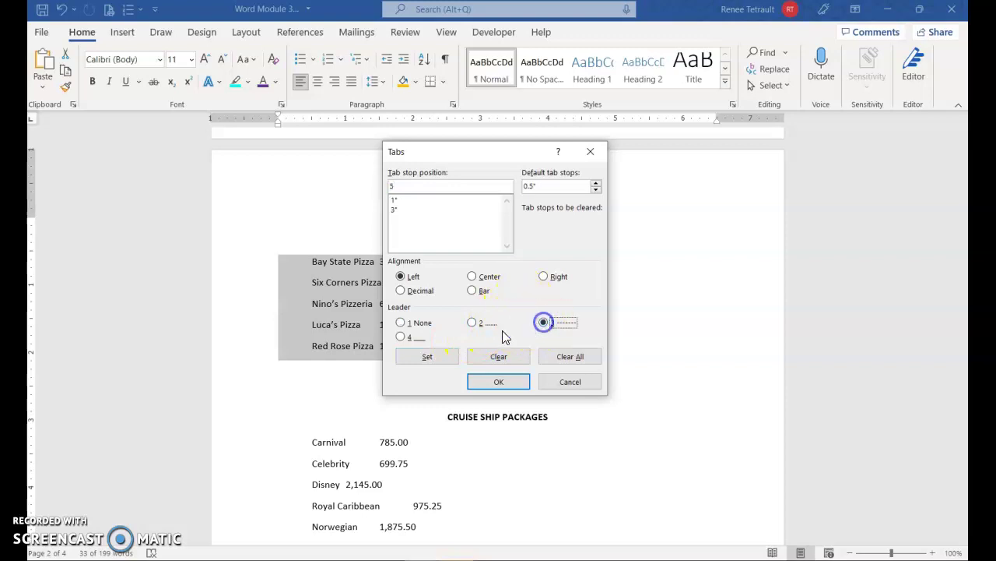
pyautogui.click(436, 357)
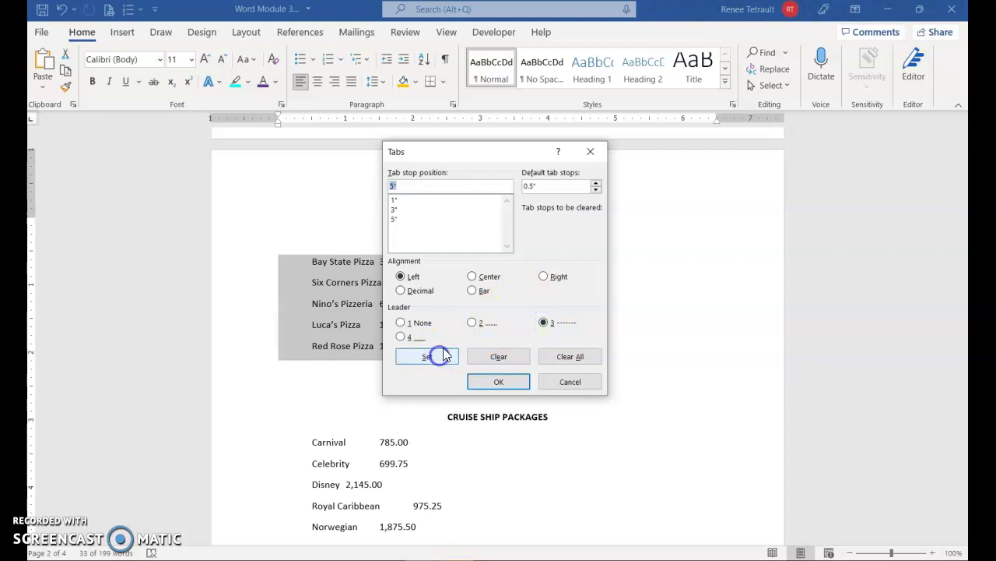
# Review the alignment and leader of the 1", 3" and 5" tab stops, and apply them to the pizza directory
pyautogui.click(395, 201)
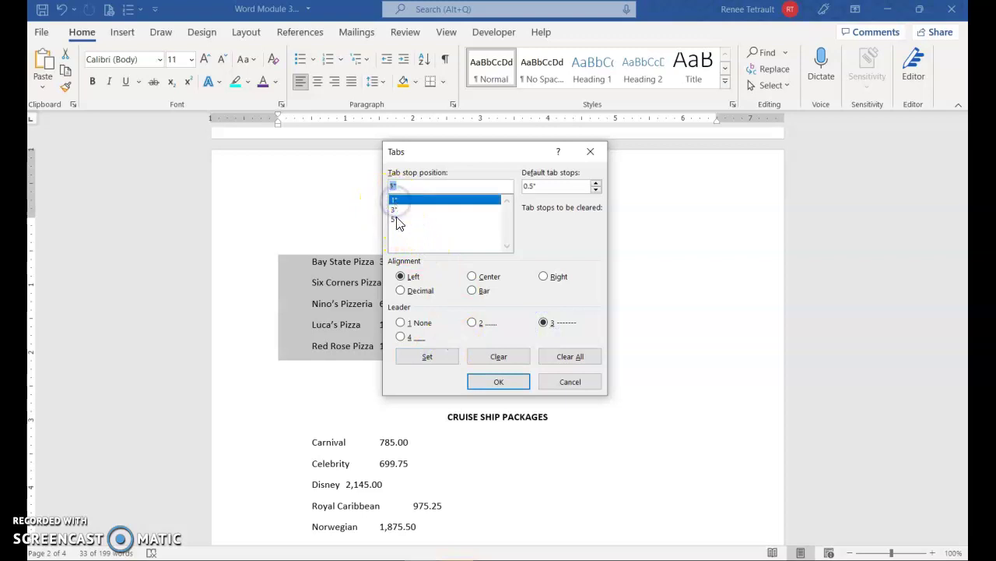
pyautogui.click(394, 210)
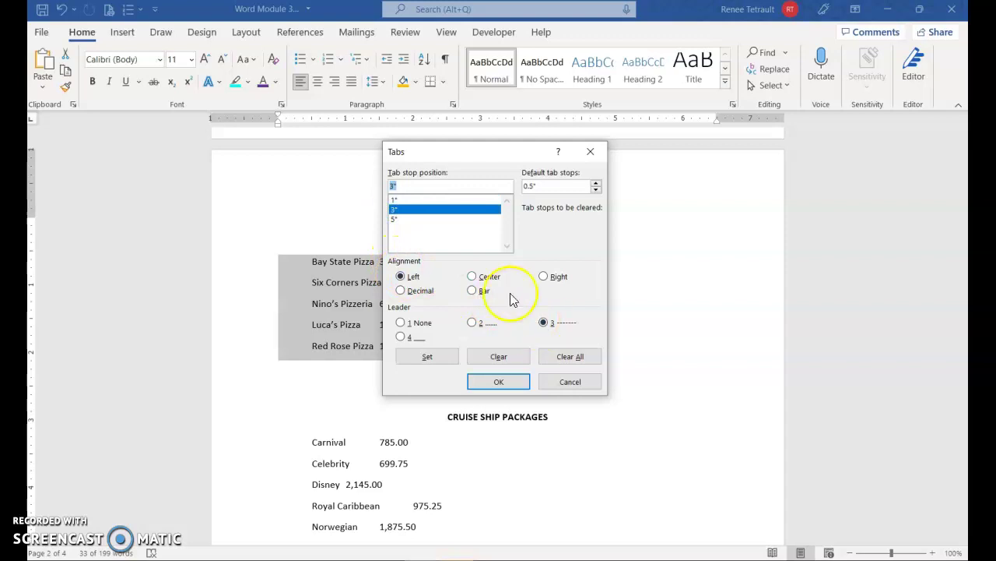
pyautogui.click(395, 220)
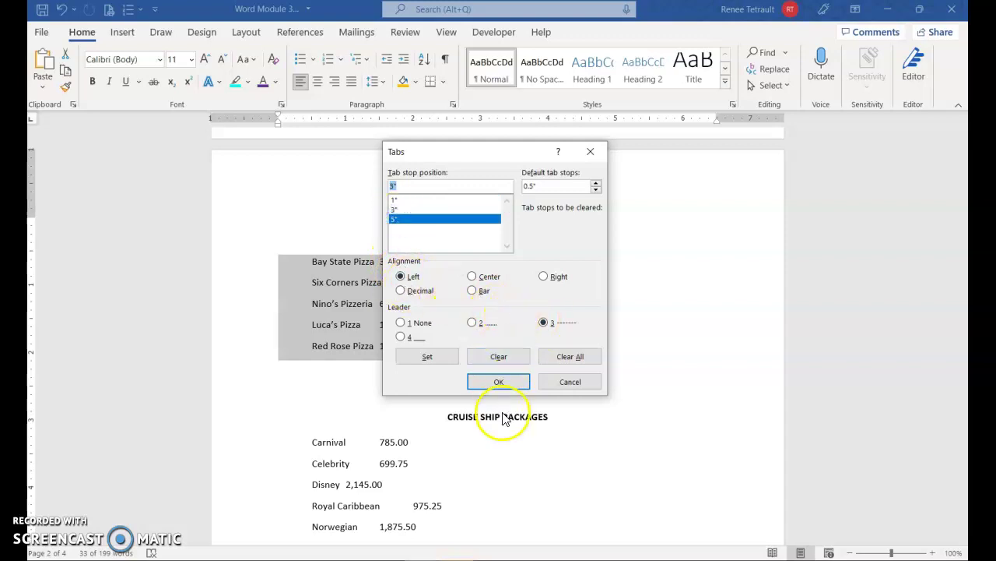
pyautogui.click(499, 385)
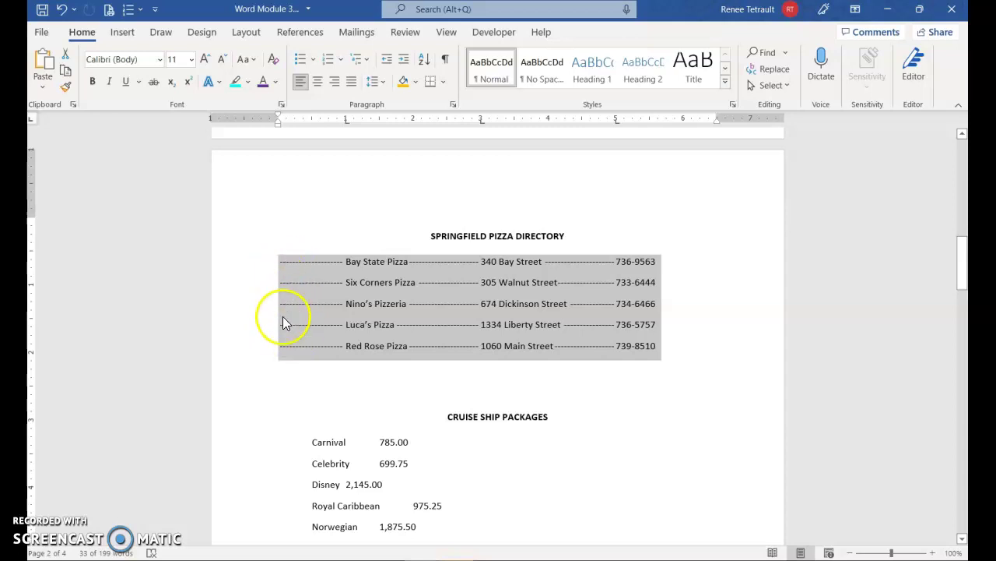
# Set the leader of the pizza directory's 1" tab stop to None
pyautogui.click(451, 104)
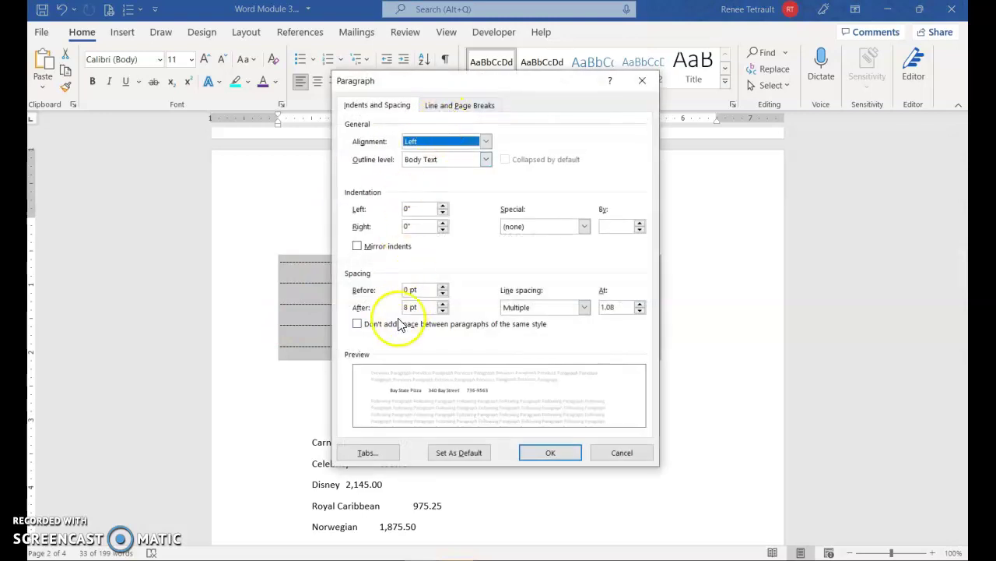
pyautogui.click(378, 453)
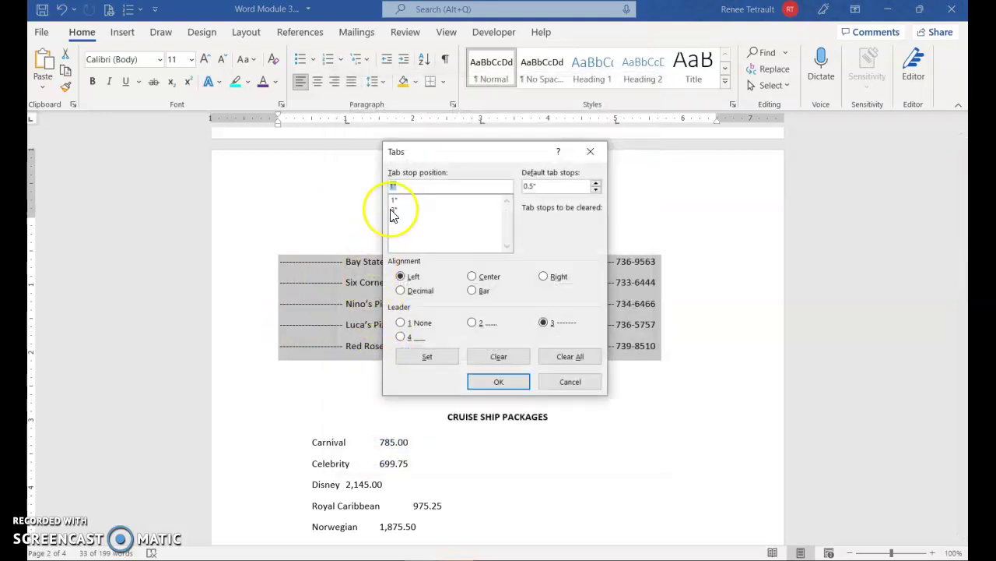
pyautogui.click(396, 201)
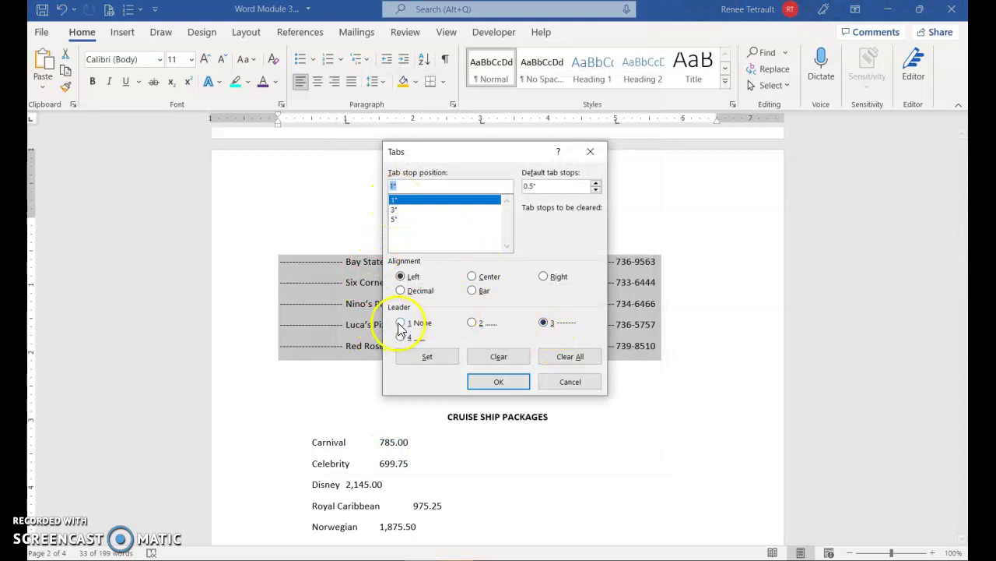
pyautogui.click(414, 358)
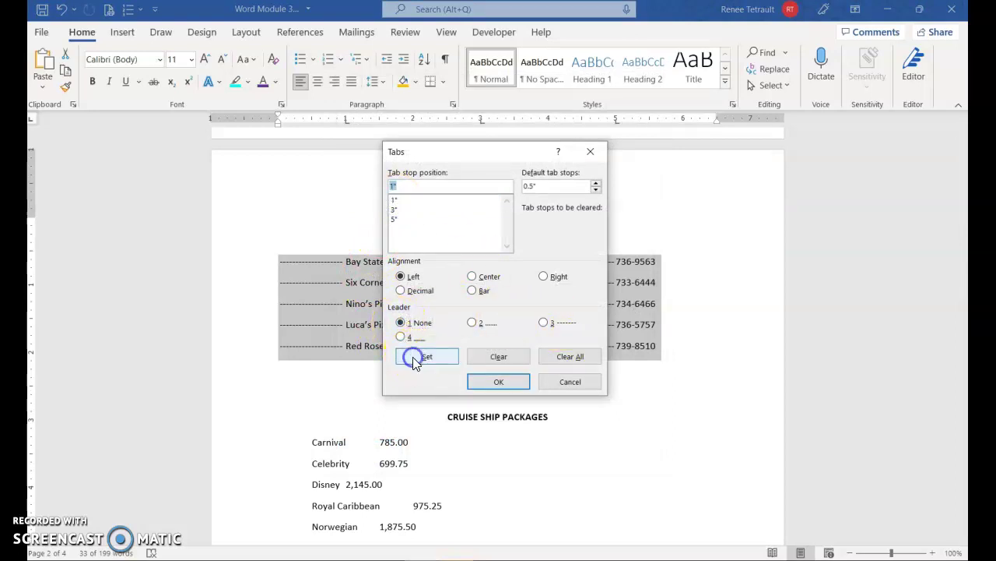
# Check the leaders of the 3" and 5" tab stops, and apply the revised tab settings to the pizza directory
pyautogui.click(394, 208)
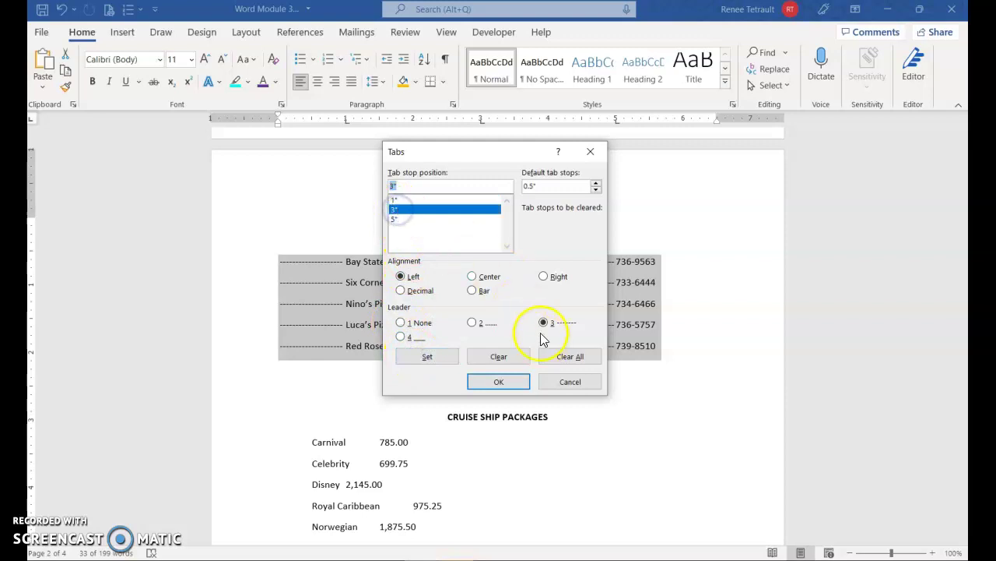
pyautogui.click(395, 219)
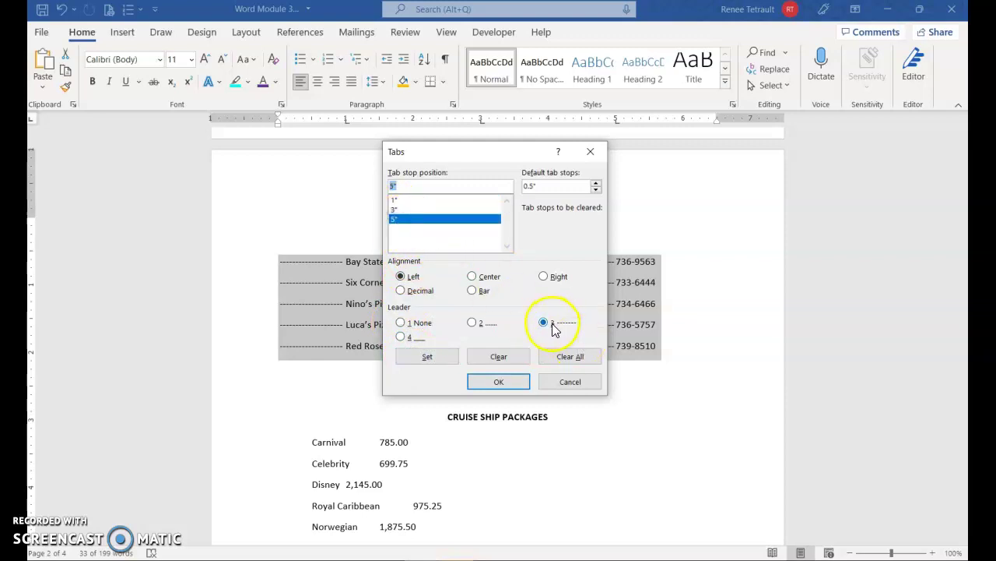
pyautogui.click(499, 383)
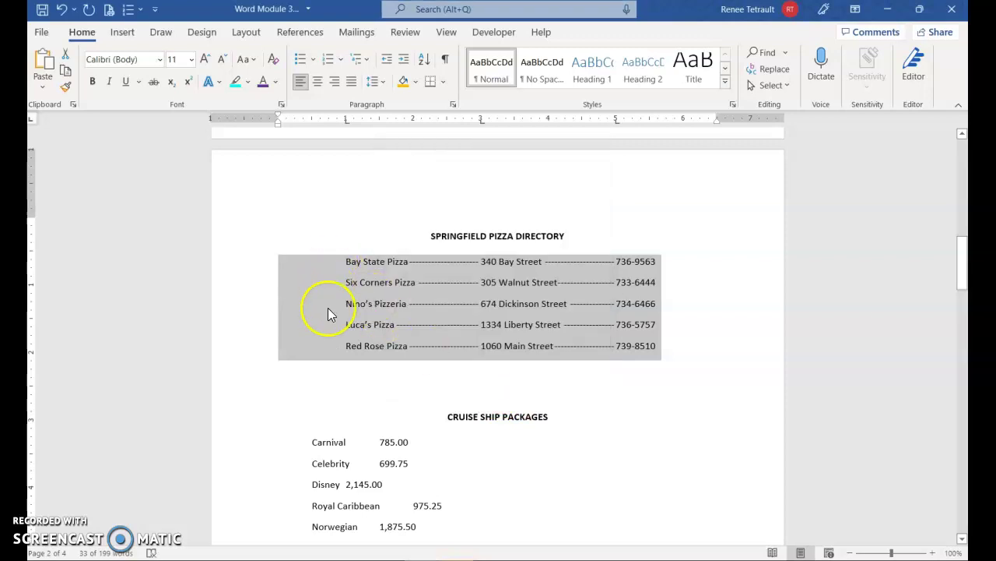
pyautogui.click(415, 305)
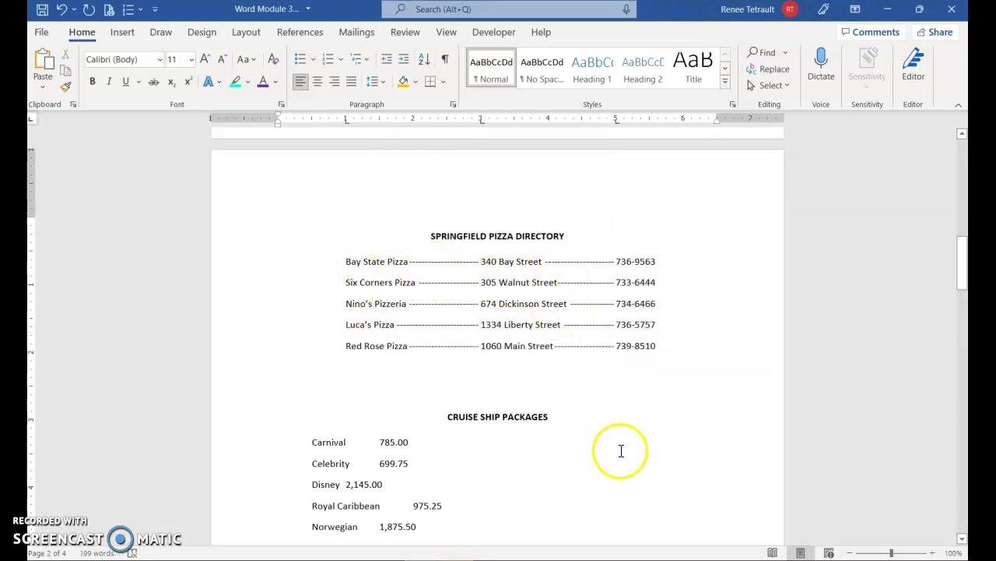
# Add a left tab stop at 1.5" with no leader for the Carnival through Norwegian lines under Cruise Ship Packages
pyautogui.scroll(-3, 556, 421)
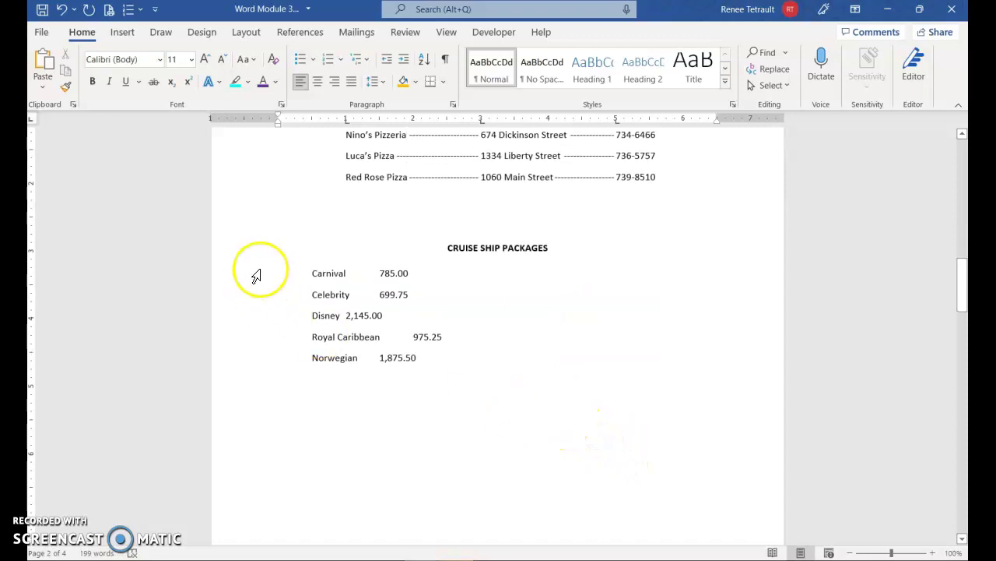
pyautogui.moveTo(277, 278); pyautogui.dragTo(426, 358)
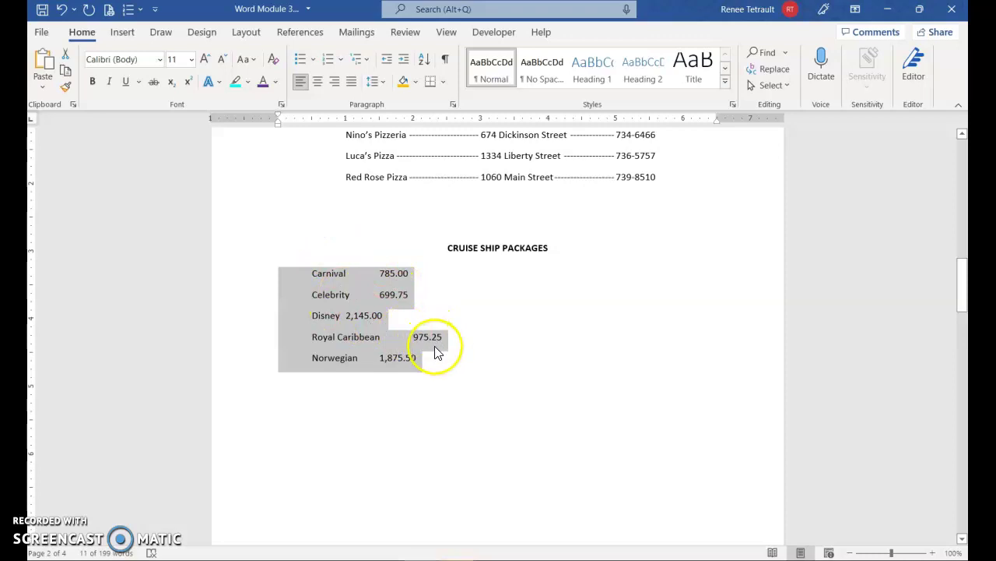
pyautogui.click(453, 105)
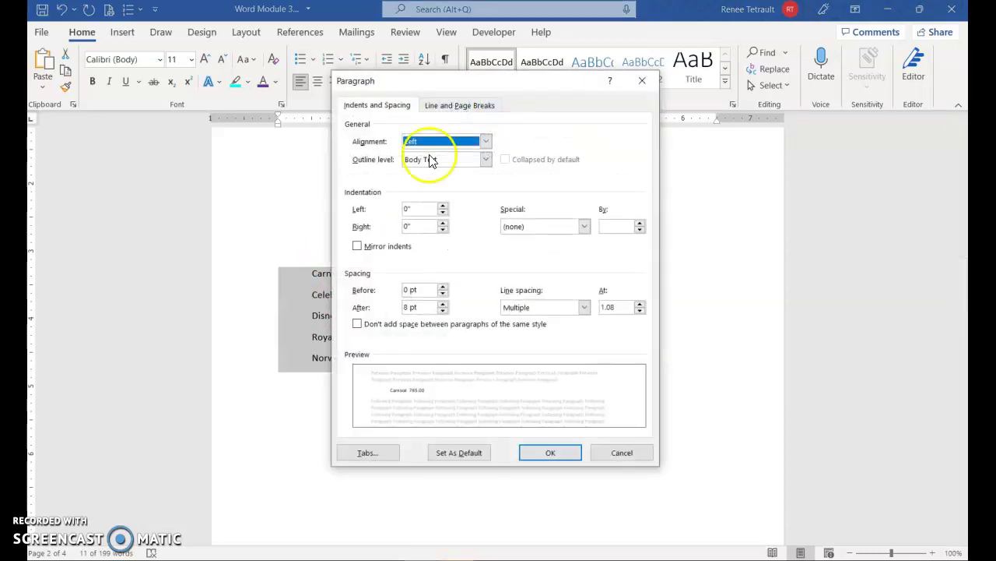
pyautogui.click(385, 457)
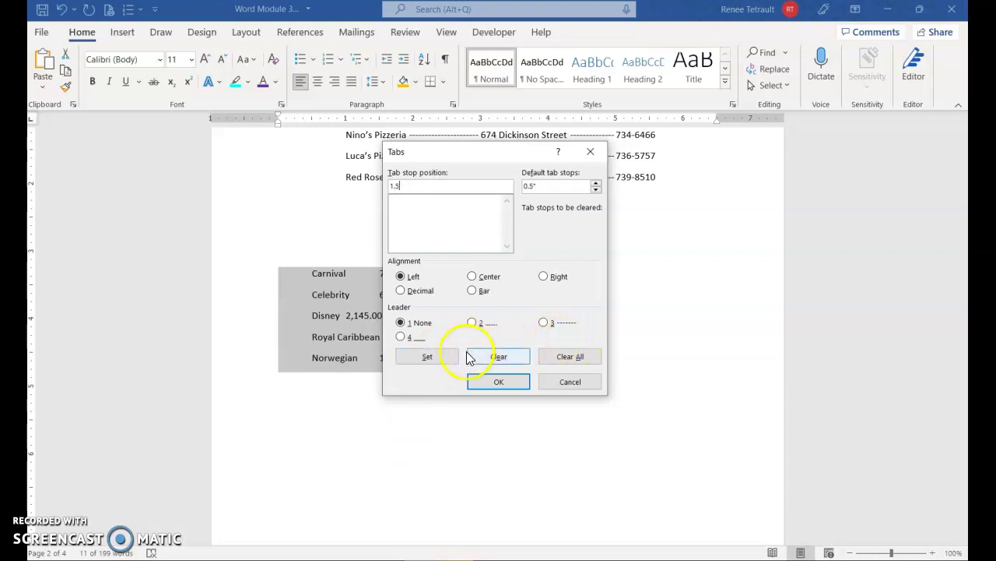
pyautogui.click(430, 356)
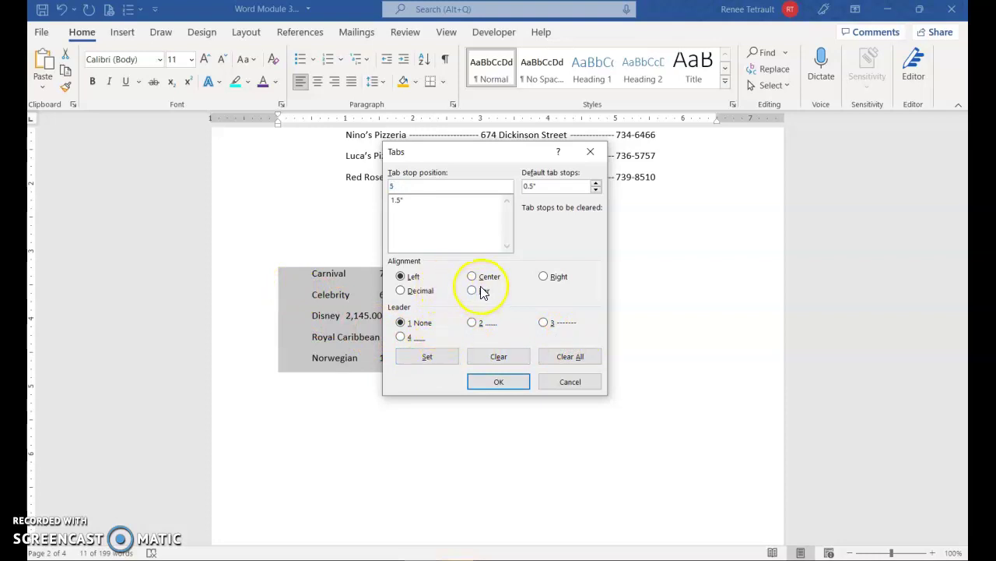
# Add a decimal tab stop at 5" with the dotted leader, option 2, for the selected cruise ship lines
pyautogui.click(400, 295)
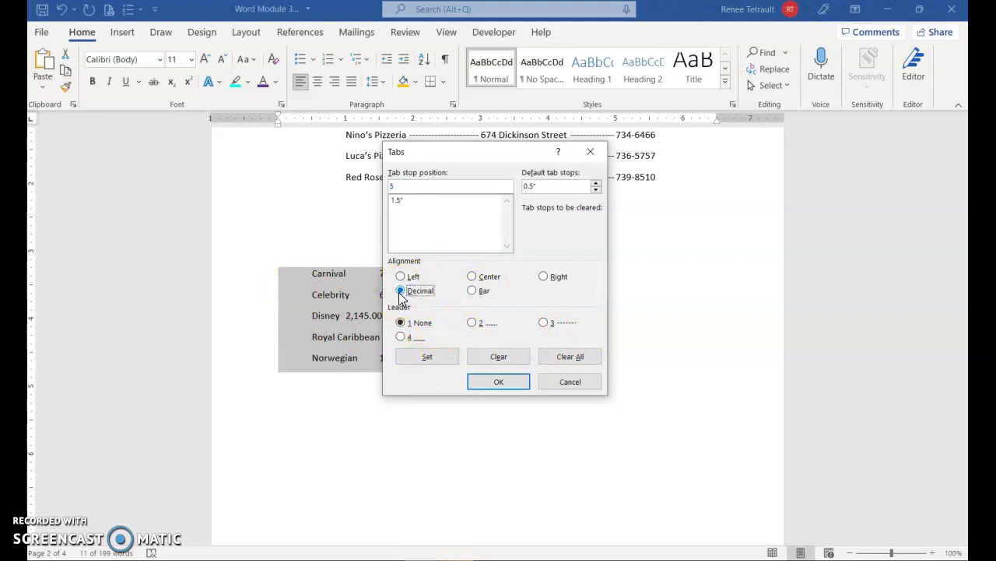
pyautogui.click(473, 322)
pyautogui.click(441, 357)
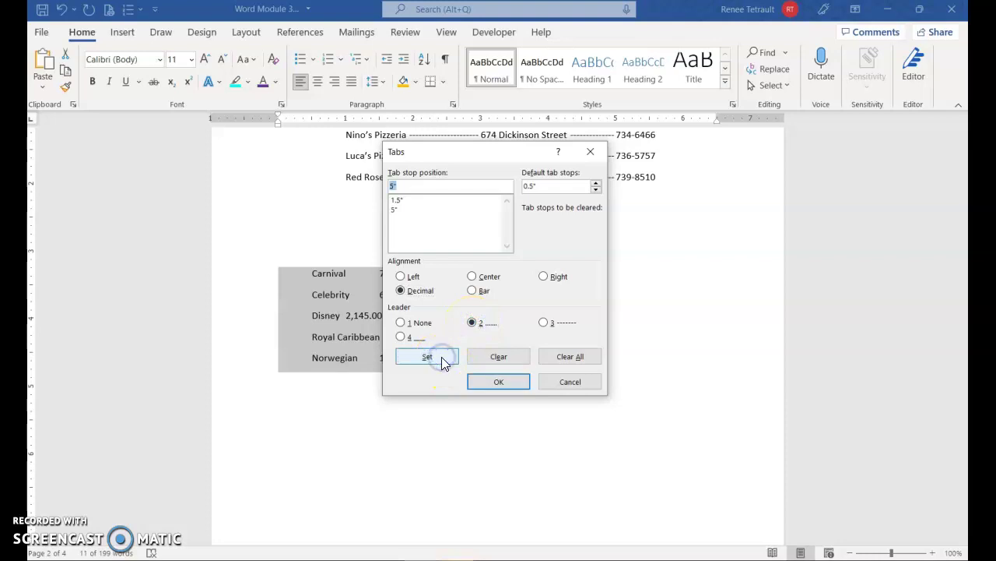
# Review the alignment and leader of the 1.5" and 5" tab stops, and apply them to the cruise ship list
pyautogui.click(402, 200)
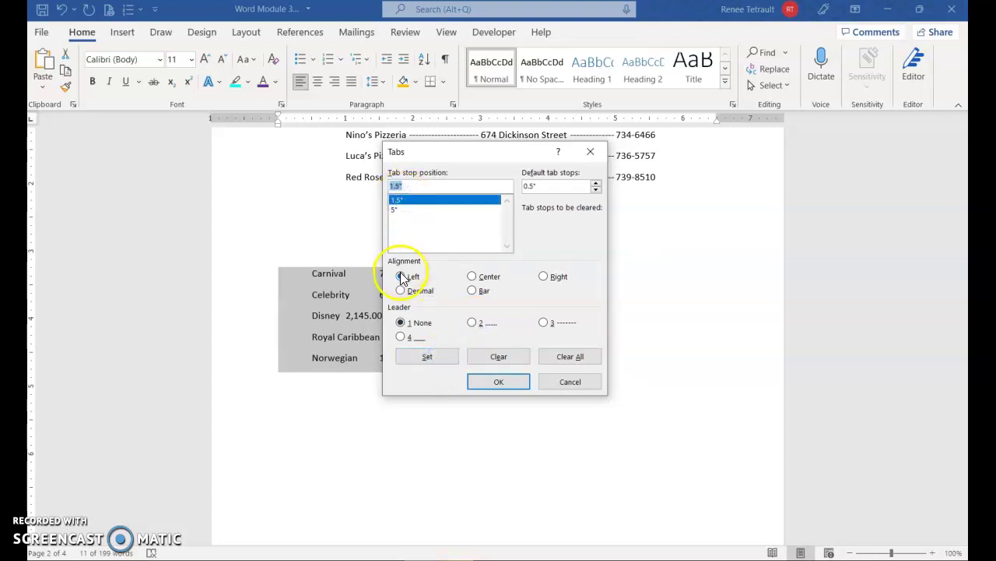
pyautogui.click(397, 209)
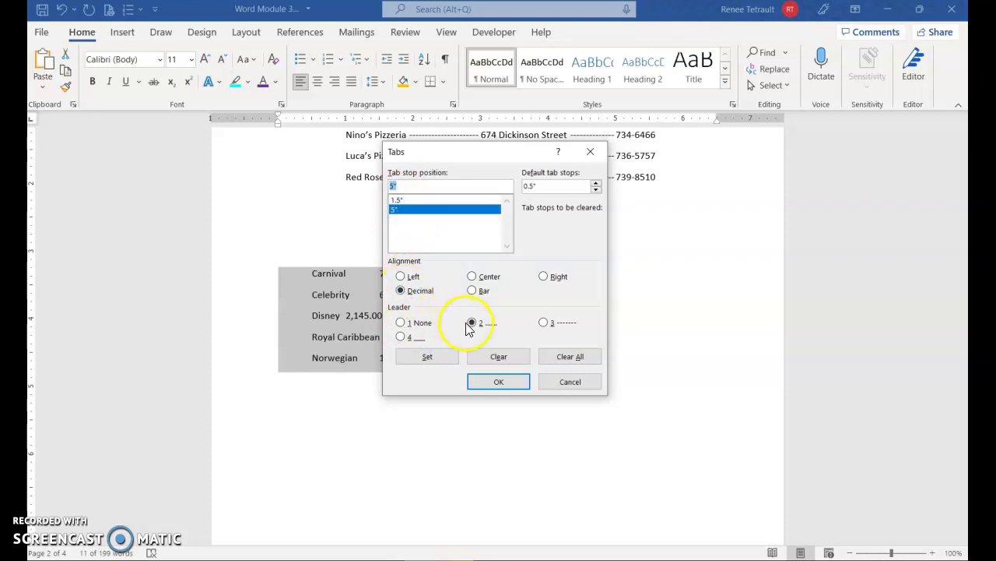
pyautogui.click(509, 382)
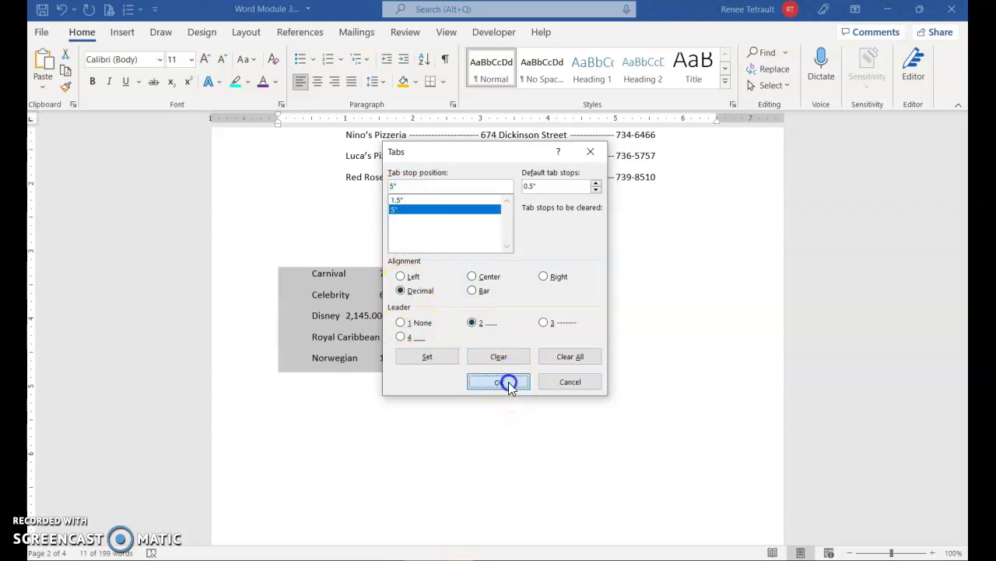
# Convert the Springfield Area Resorts list, from the Resorts heading line through Total, into a 4-column table with text separated at tabs
pyautogui.click(411, 279)
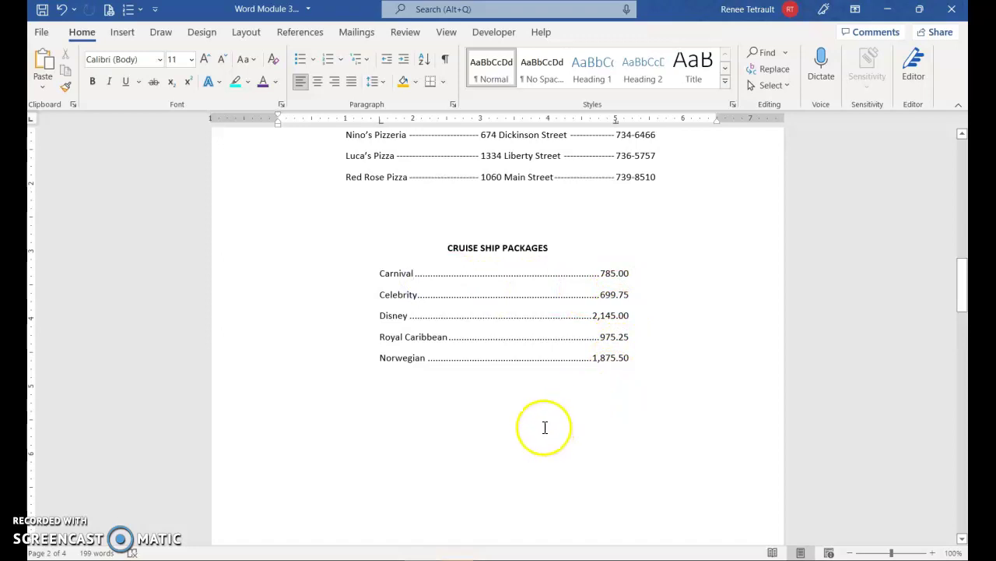
pyautogui.scroll(-10, 442, 417)
pyautogui.scroll(-7, 443, 430)
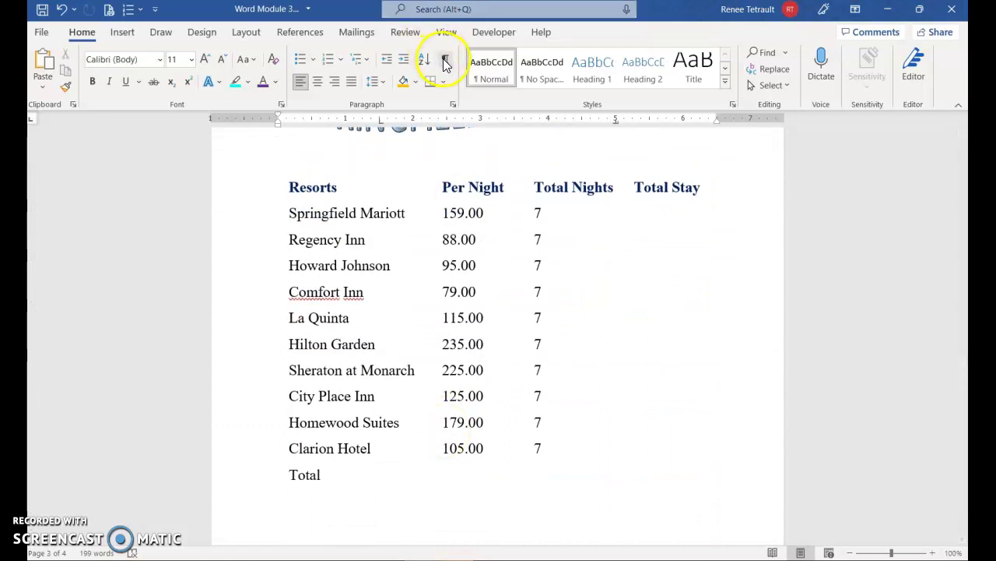
pyautogui.click(403, 280)
pyautogui.click(364, 262)
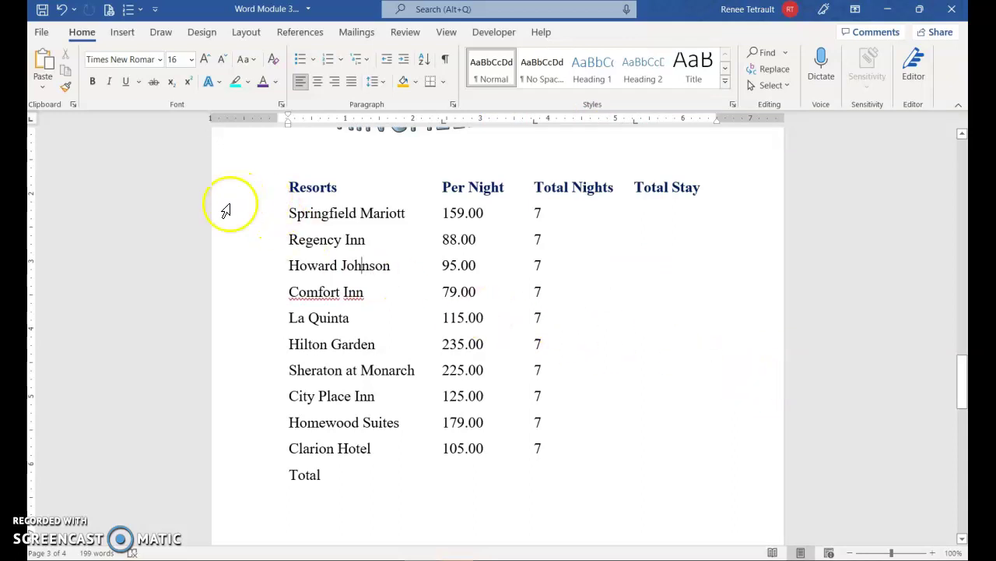
pyautogui.moveTo(254, 195); pyautogui.dragTo(267, 477)
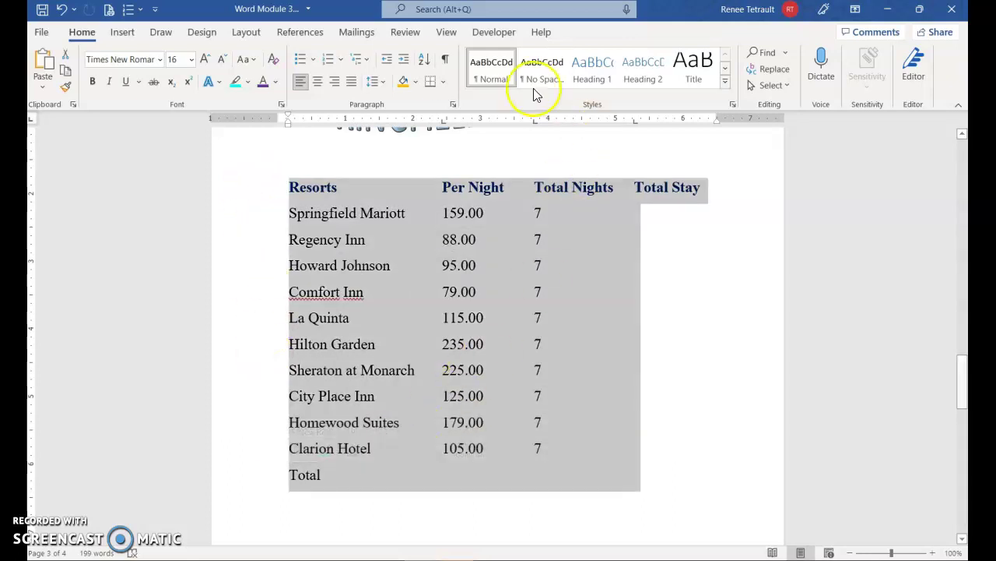
pyautogui.click(123, 33)
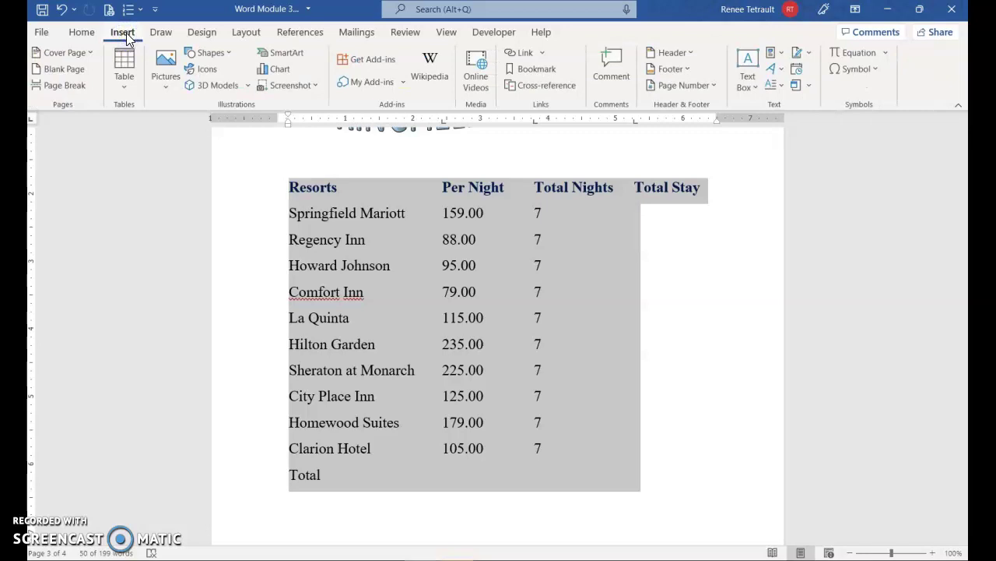
pyautogui.click(125, 90)
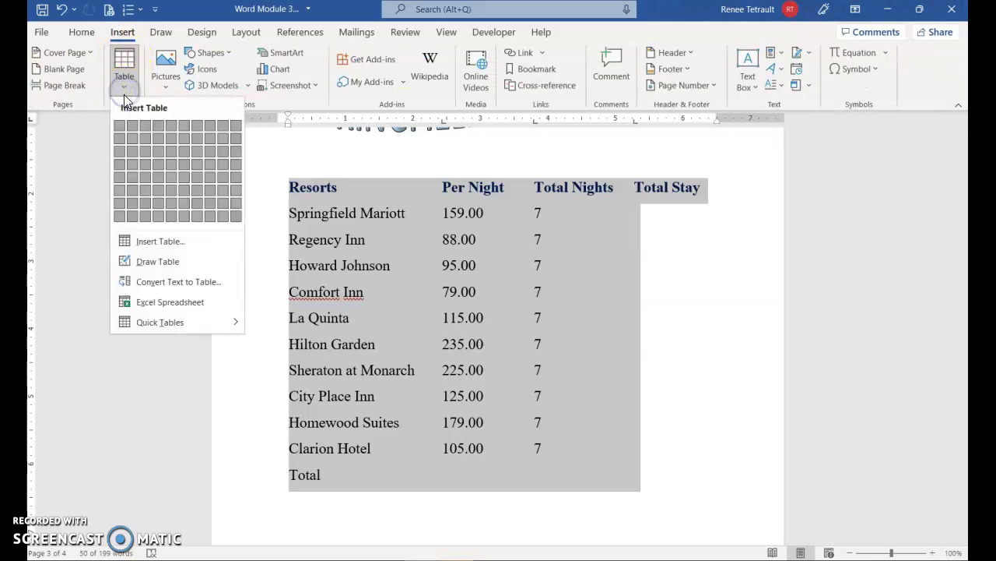
pyautogui.click(168, 284)
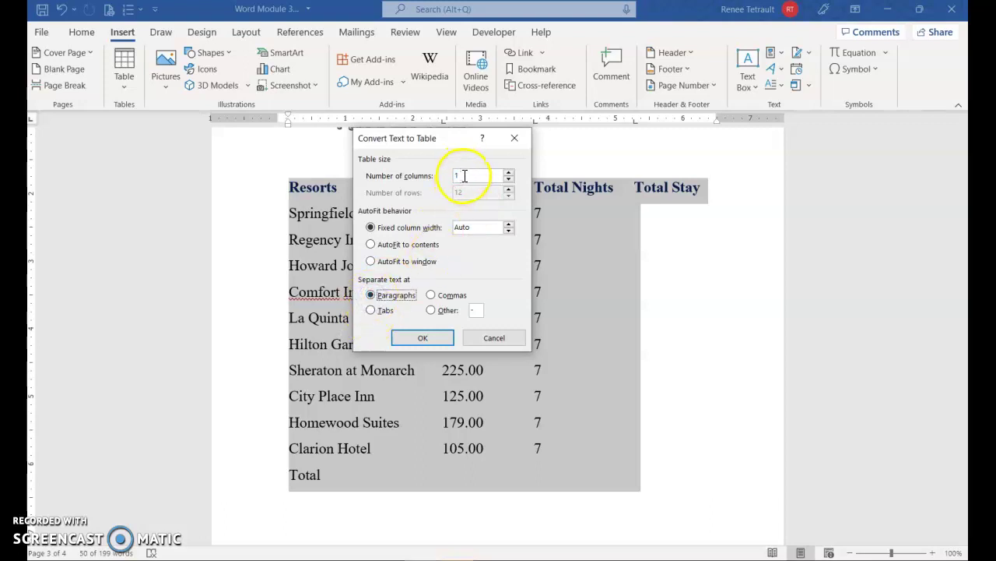
pyautogui.click(371, 310)
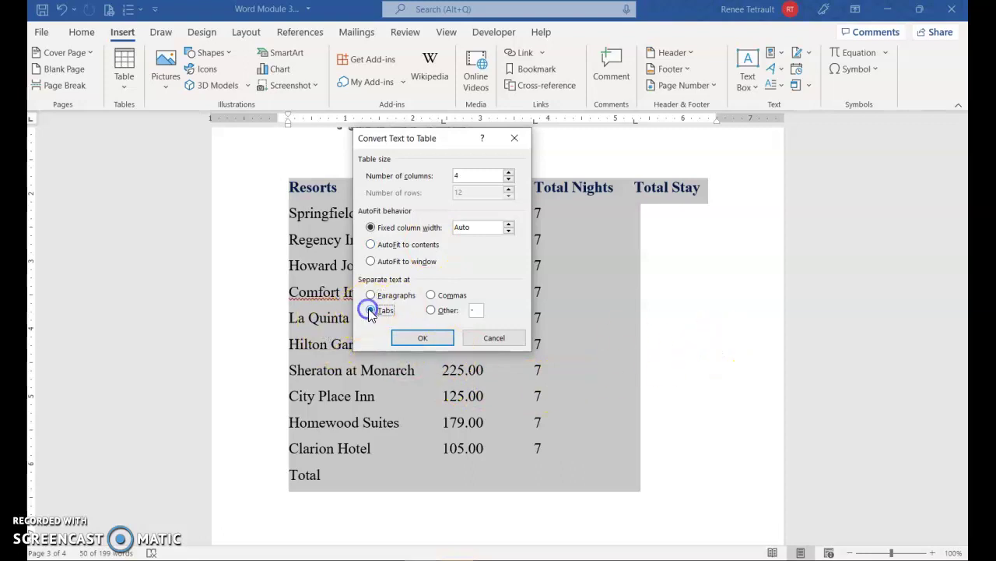
pyautogui.click(424, 340)
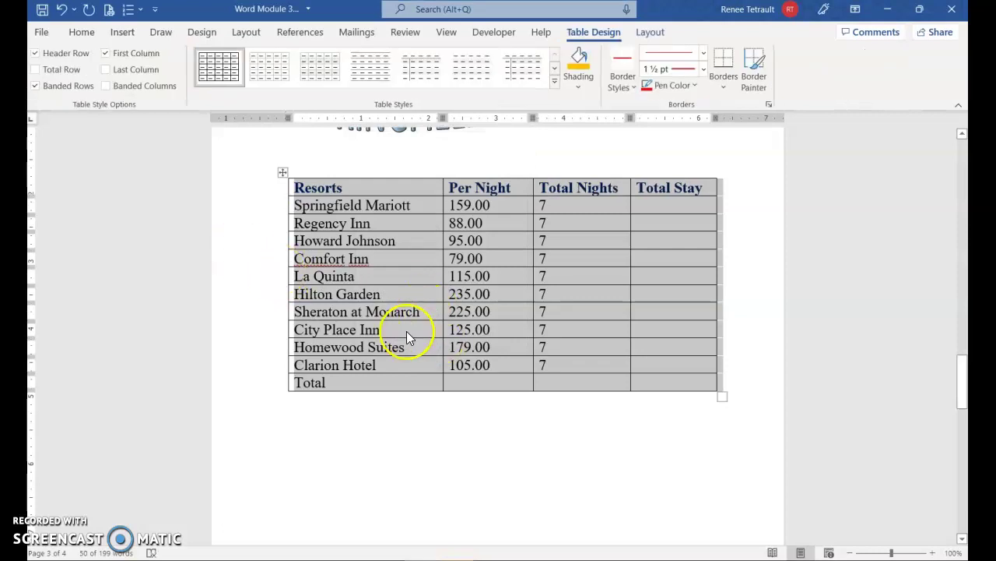
pyautogui.click(406, 332)
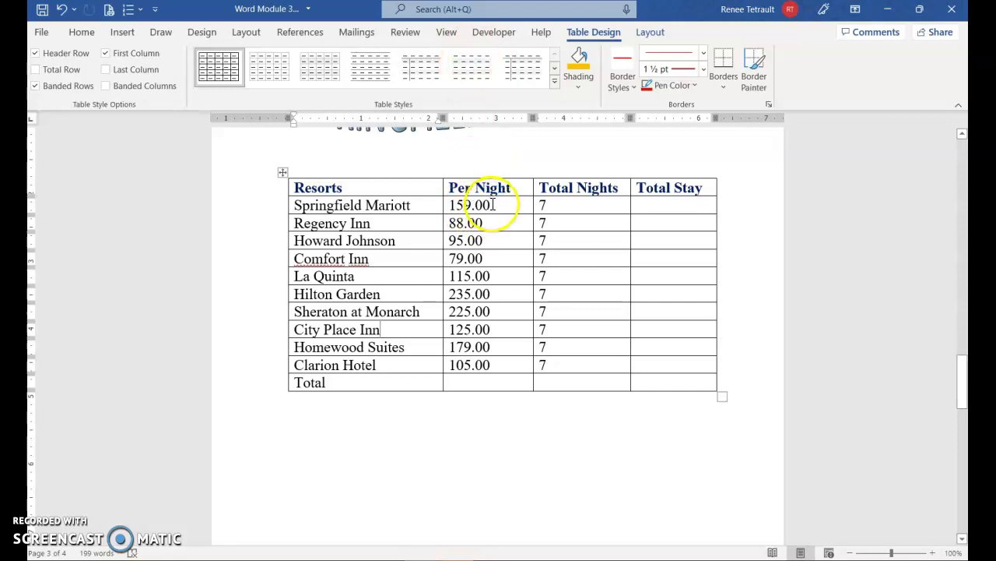
pyautogui.moveTo(497, 203); pyautogui.dragTo(499, 380)
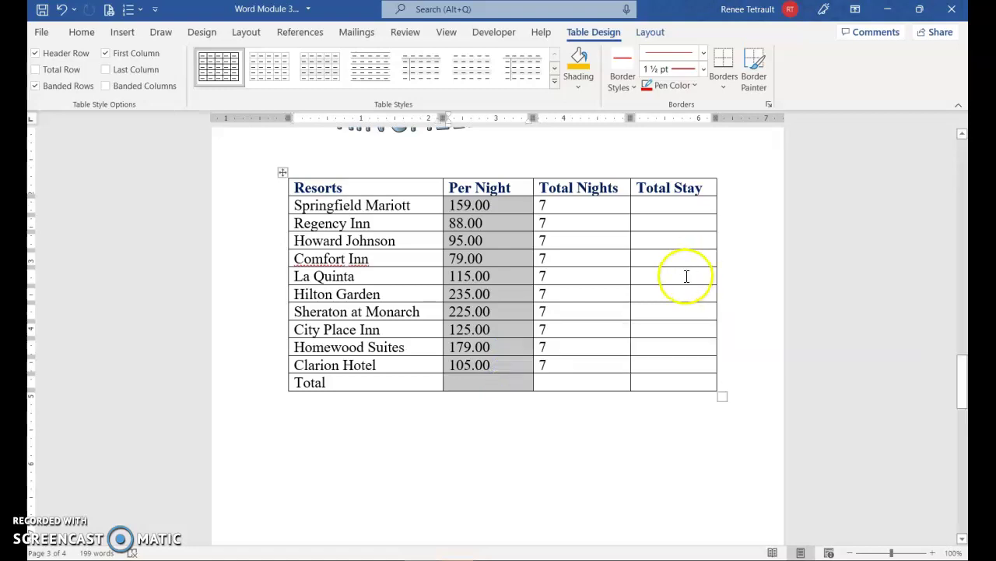
pyautogui.click(652, 206)
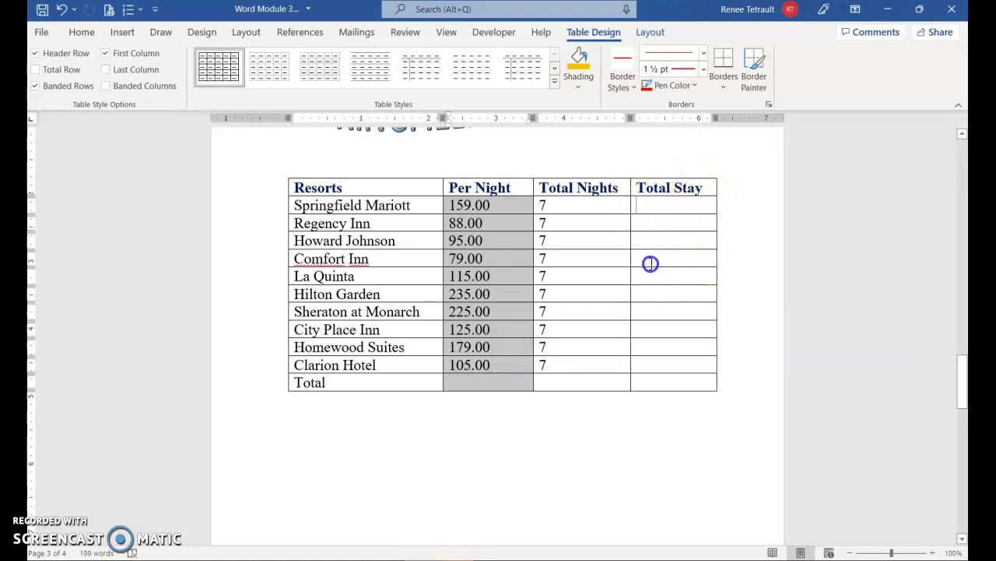
pyautogui.moveTo(652, 245); pyautogui.dragTo(659, 385)
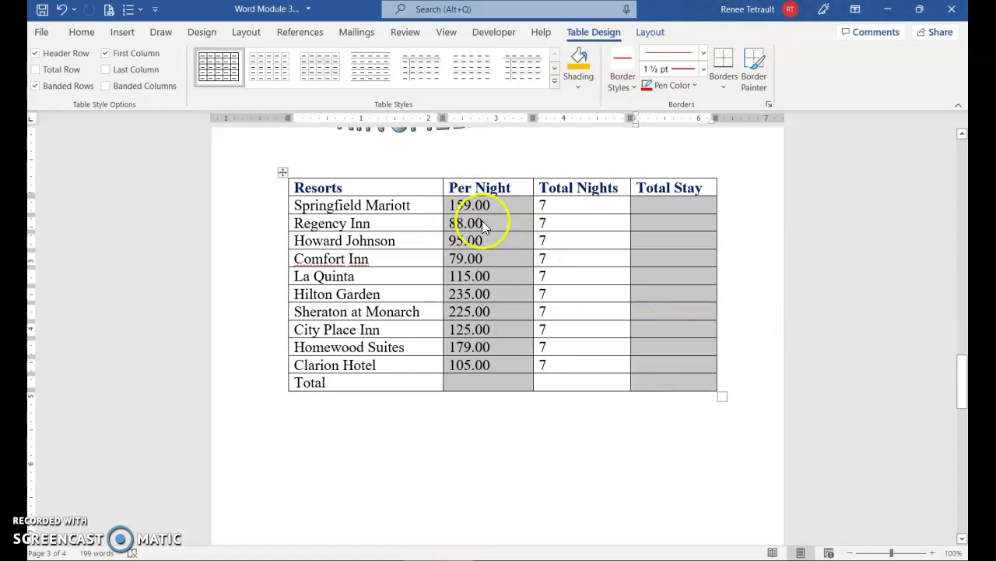
pyautogui.click(651, 35)
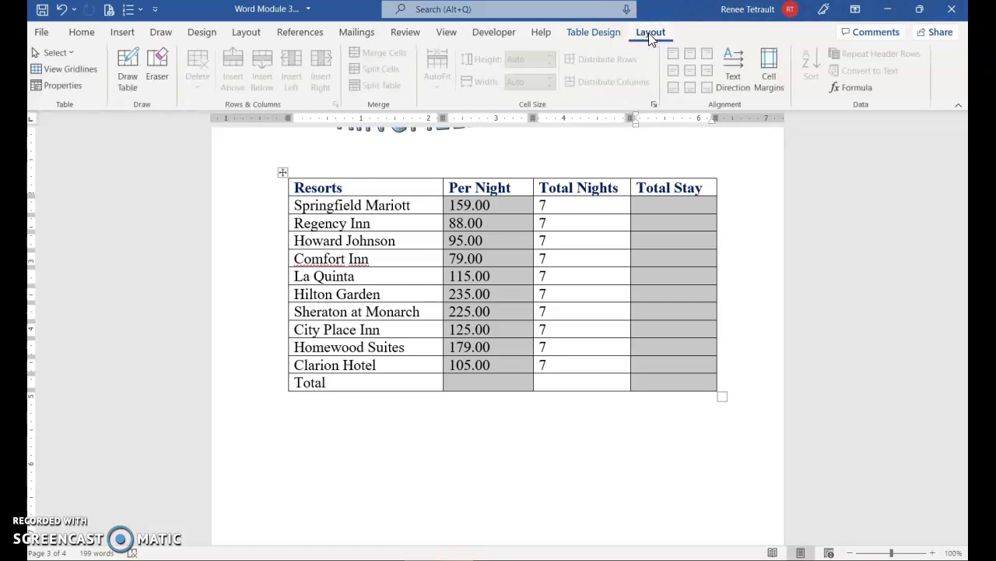
pyautogui.click(592, 235)
pyautogui.moveTo(507, 205); pyautogui.dragTo(507, 382)
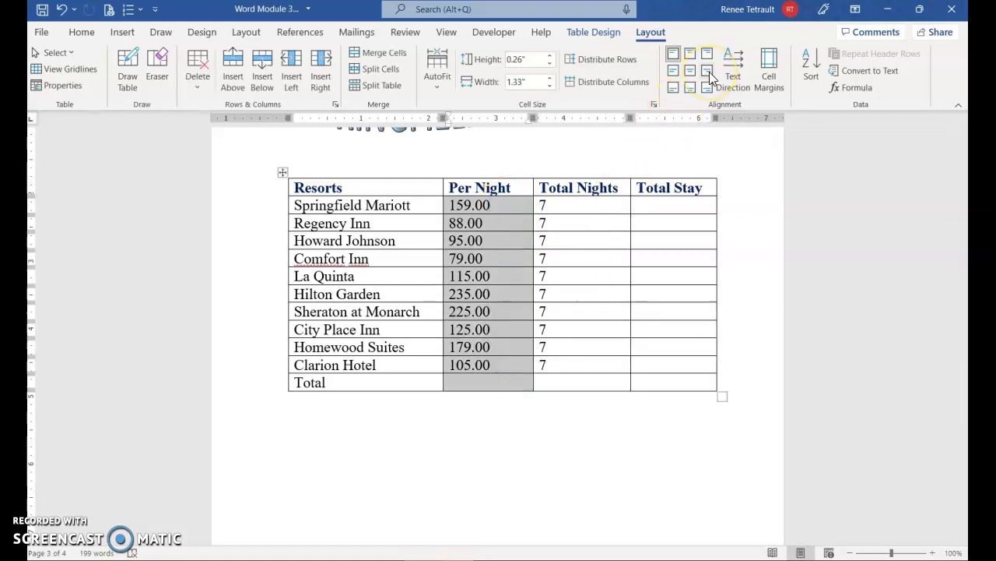
pyautogui.moveTo(661, 206); pyautogui.dragTo(655, 362)
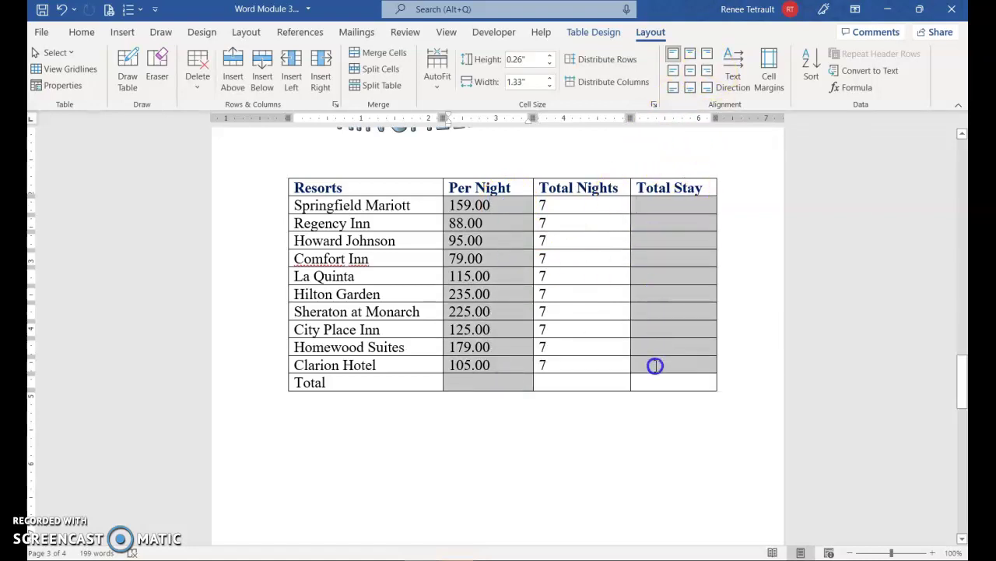
pyautogui.hotkey('ctrl', 'a')
pyautogui.click(679, 338)
pyautogui.moveTo(501, 204); pyautogui.dragTo(485, 381)
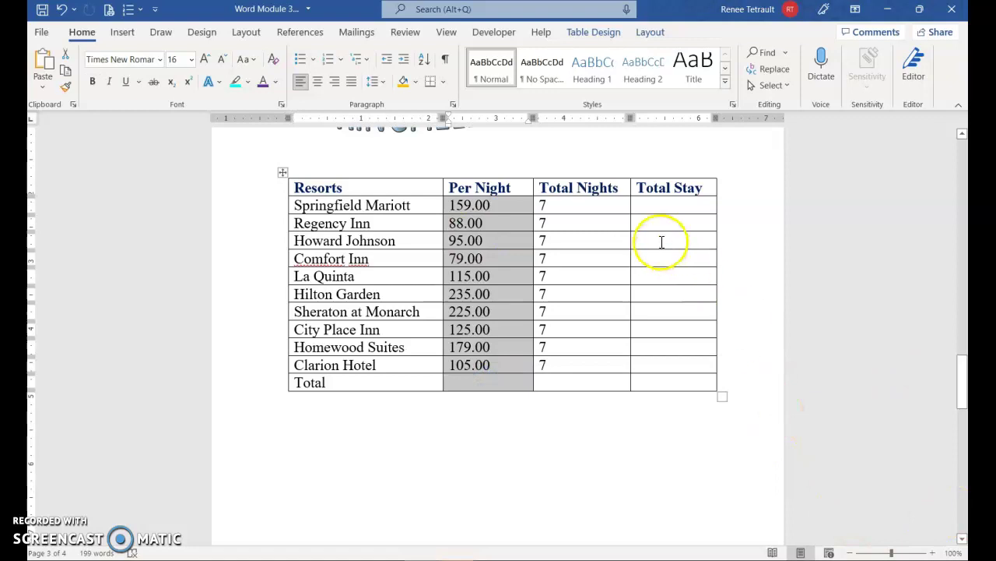
pyautogui.moveTo(661, 204); pyautogui.dragTo(685, 387)
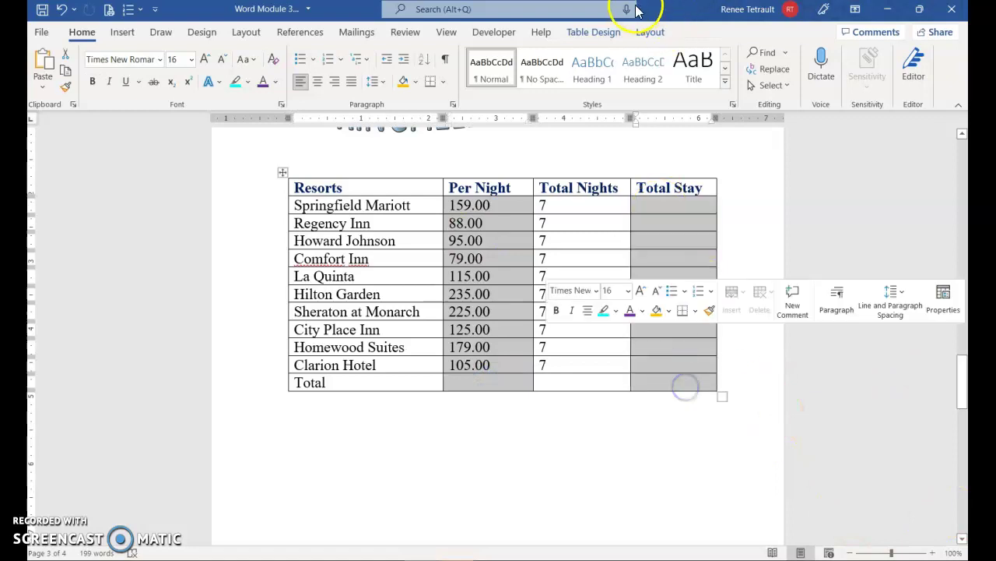
# Align the Per Night and Total Stay cells below the header row center right
pyautogui.click(650, 32)
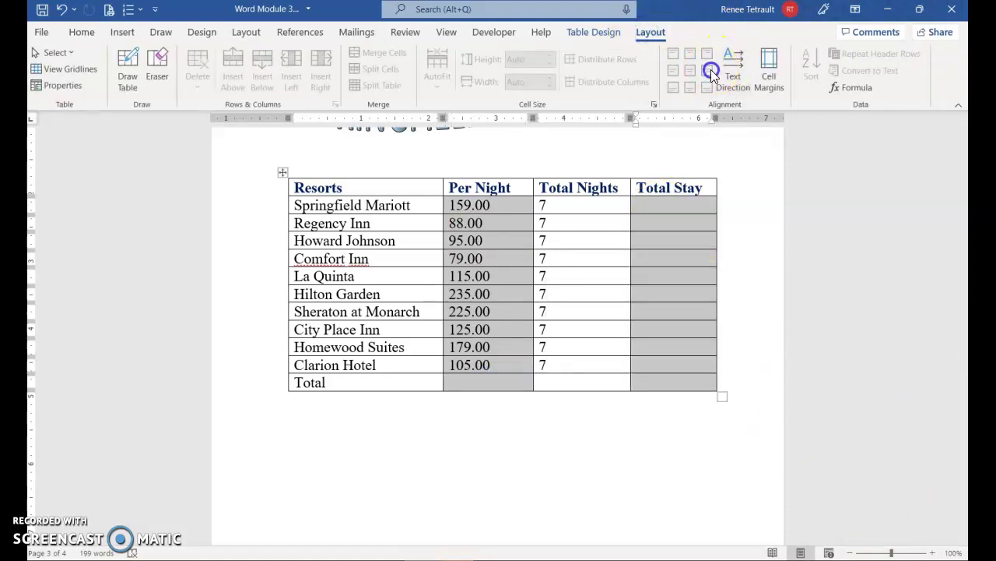
pyautogui.moveTo(506, 207); pyautogui.dragTo(511, 381)
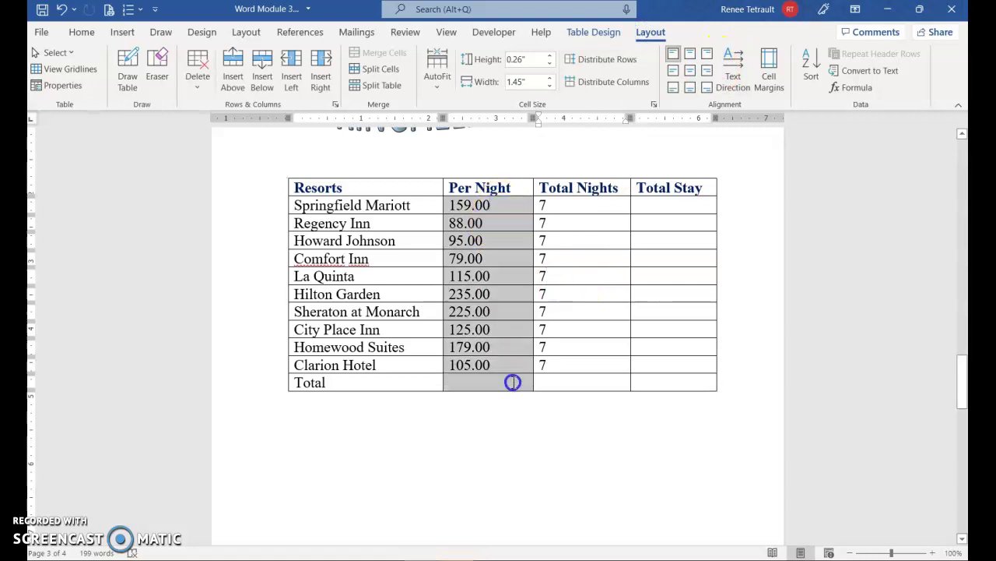
pyautogui.click(707, 70)
pyautogui.moveTo(684, 200); pyautogui.dragTo(686, 388)
pyautogui.click(707, 72)
# Center the Total Nights cells below the header row both horizontally and vertically
pyautogui.moveTo(582, 206); pyautogui.dragTo(586, 380)
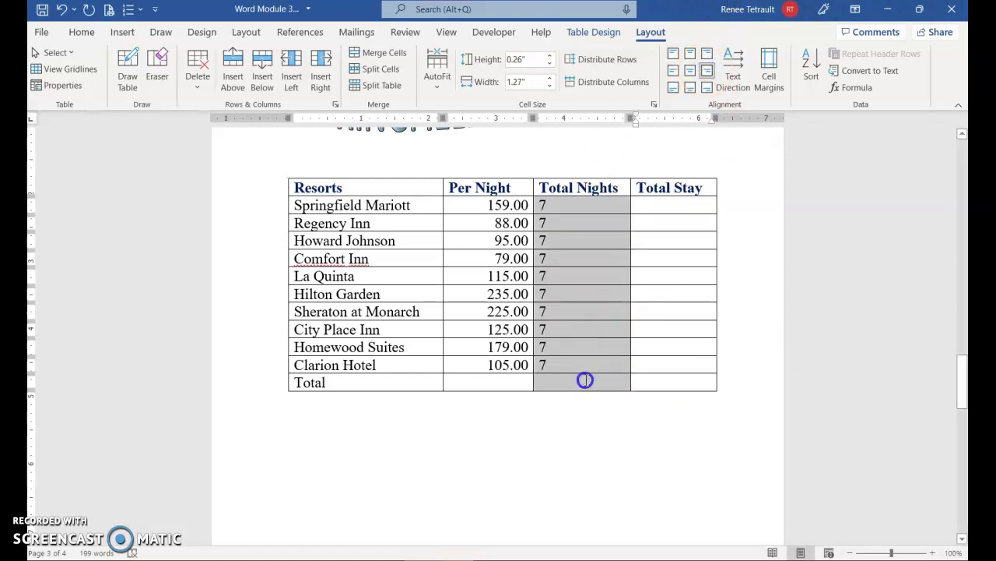
pyautogui.click(691, 71)
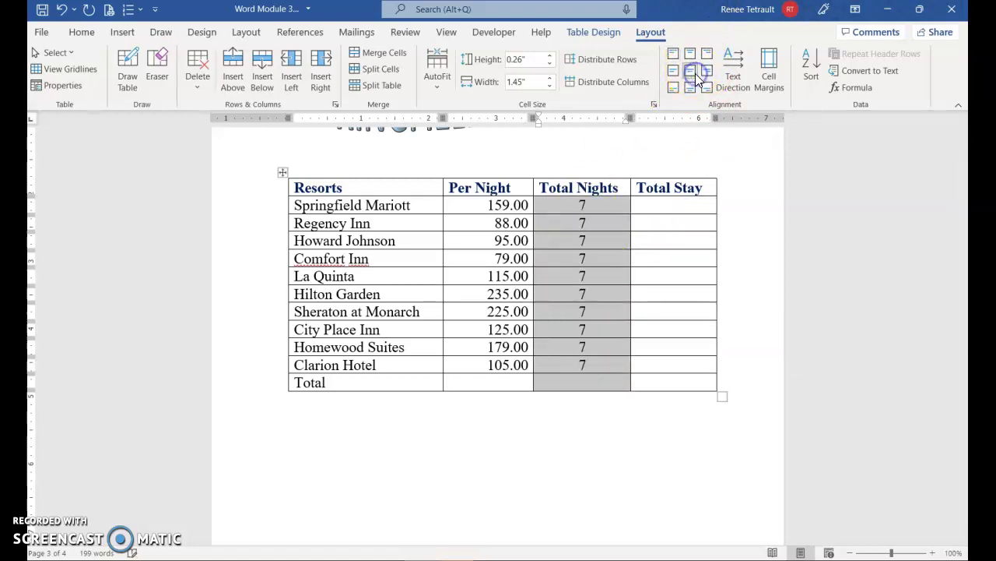
pyautogui.click(689, 210)
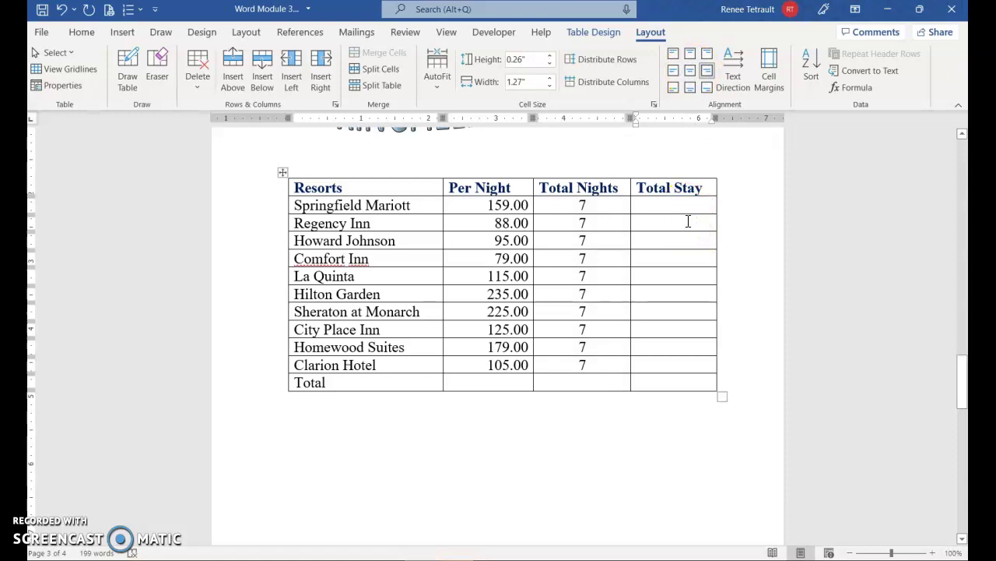
# Insert the formula =product(LEFT) with the number format $#,##0.00;($#,##0.00) in the Total Stay cell of Springfield Mariott
pyautogui.scroll(3, 688, 221)
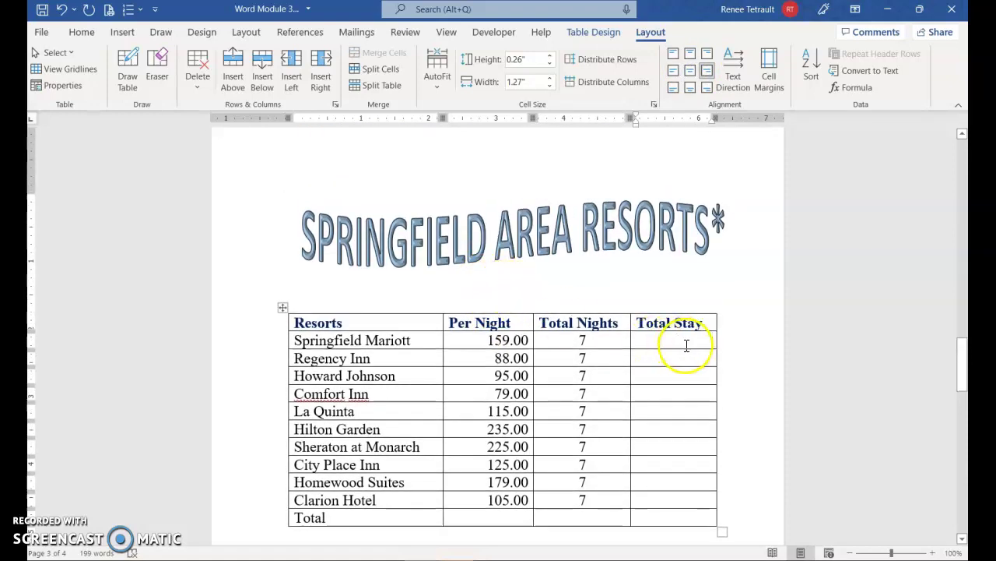
pyautogui.scroll(-2, 659, 350)
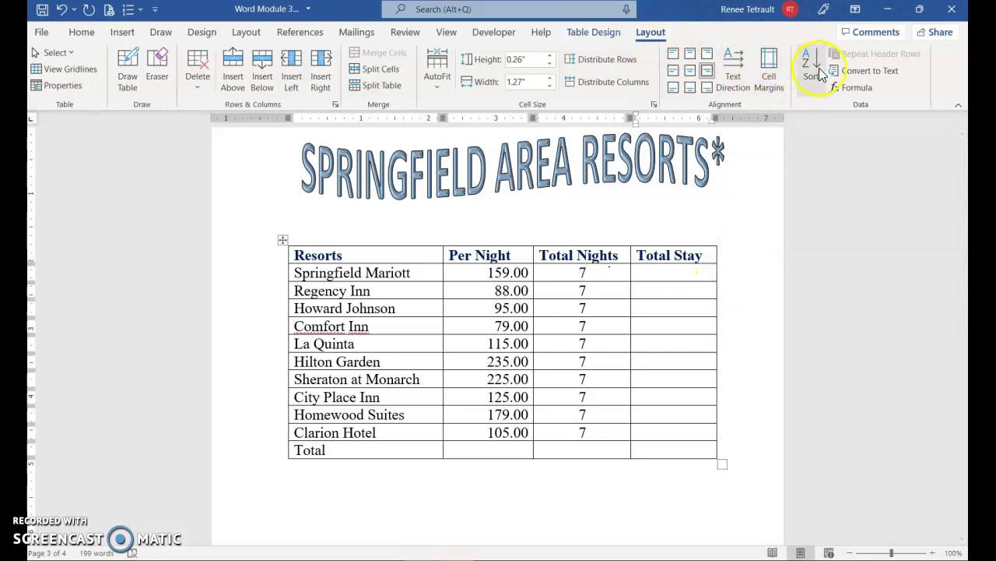
pyautogui.click(706, 274)
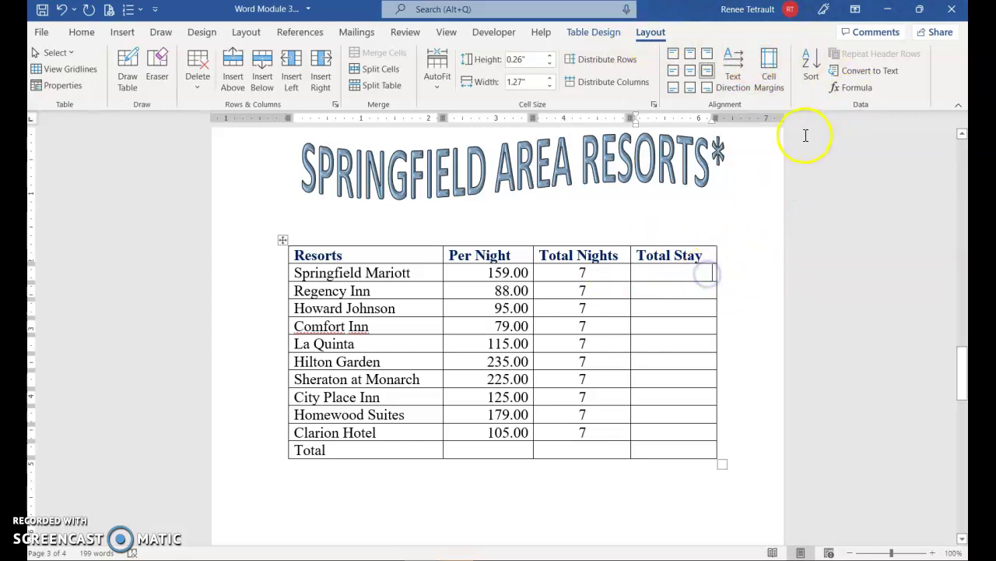
pyautogui.click(859, 88)
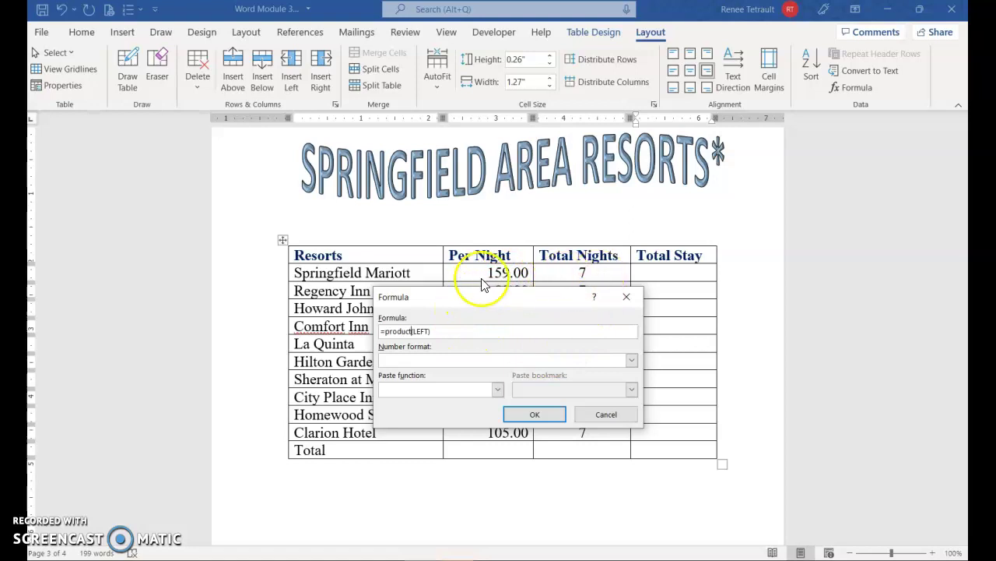
pyautogui.click(632, 362)
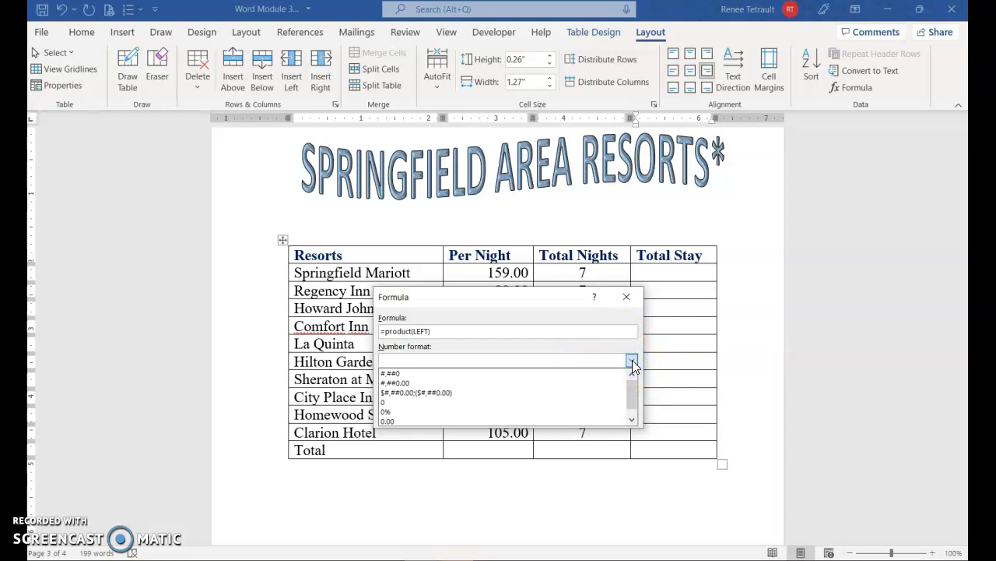
pyautogui.click(403, 394)
pyautogui.click(535, 416)
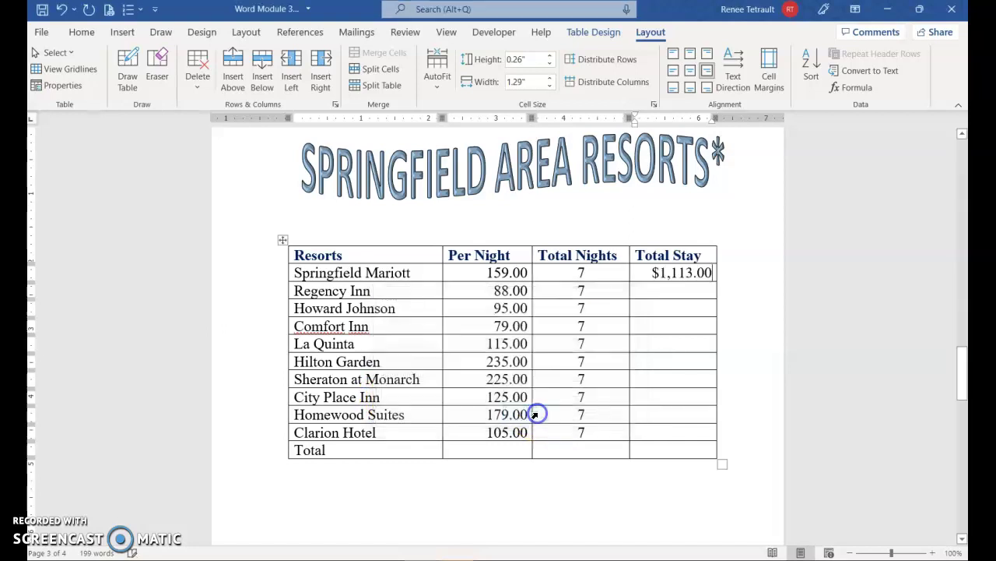
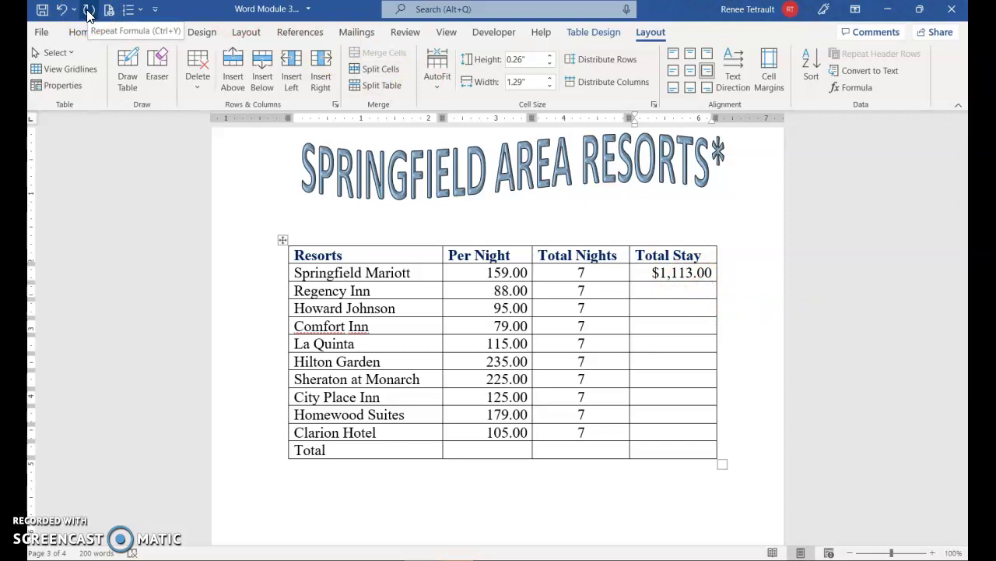
# Repeat the product formula in the Total Stay cells from Regency Inn through Clarion Hotel
pyautogui.click(88, 11)
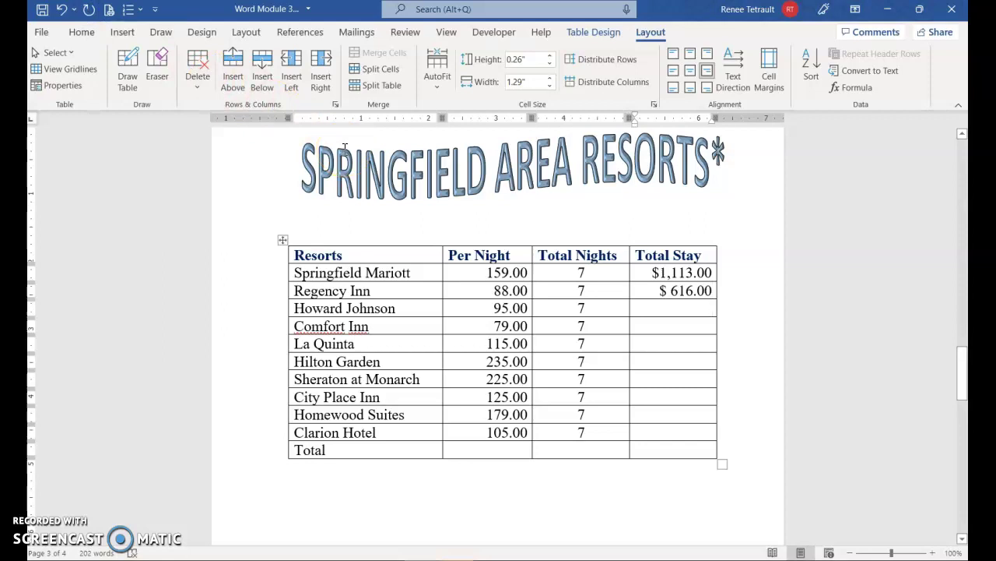
pyautogui.press('F4')
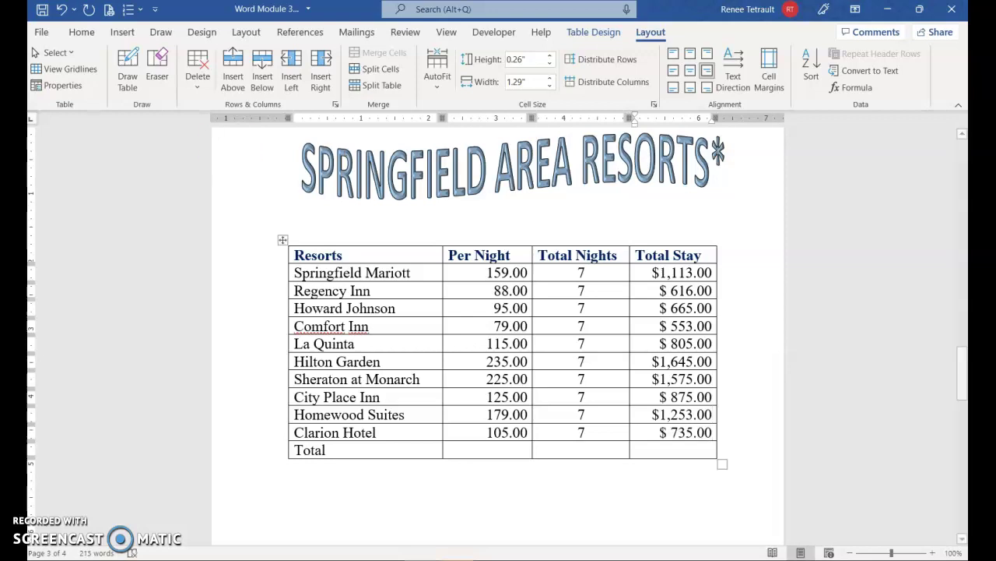
# Insert the formula =SUM(ABOVE) with the number format $#,##0.00;($#,##0.00) in the Per Night cell of the Total row
pyautogui.click(527, 449)
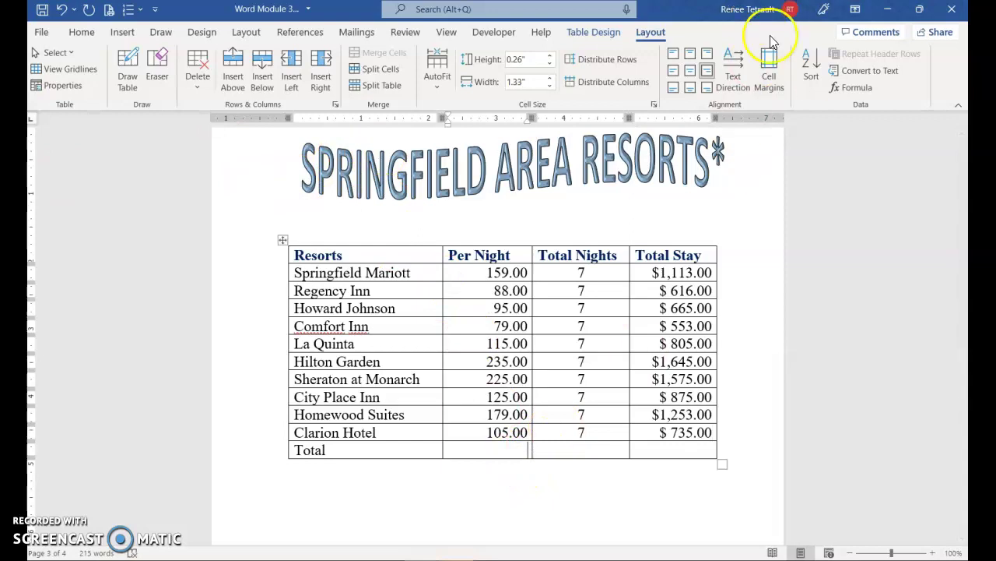
pyautogui.click(853, 87)
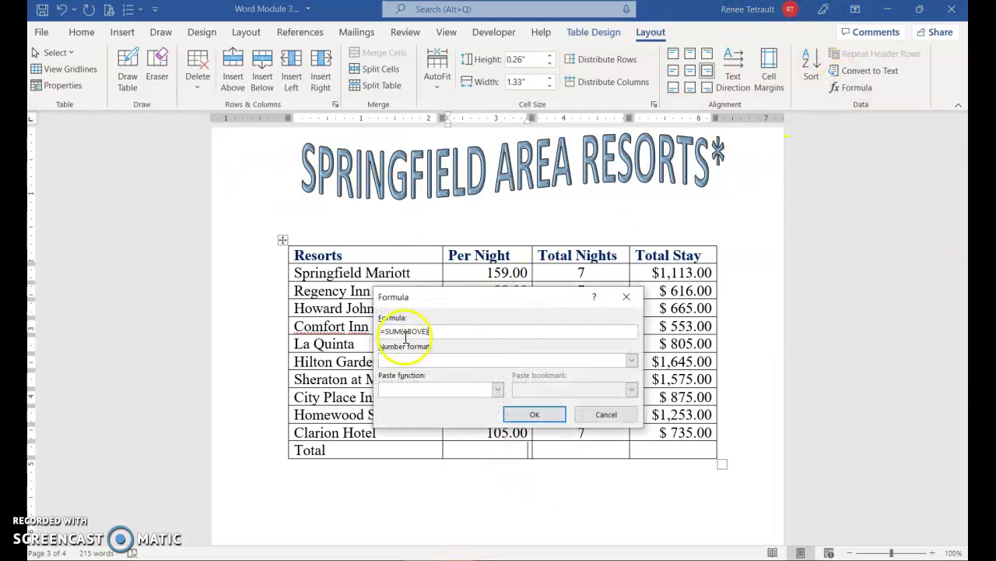
pyautogui.moveTo(444, 299); pyautogui.dragTo(186, 241)
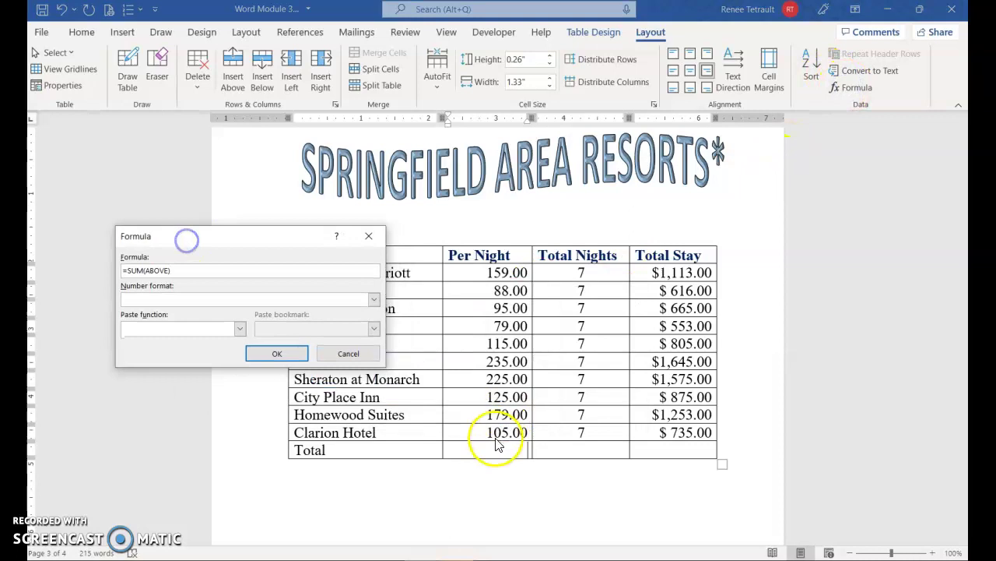
pyautogui.click(373, 301)
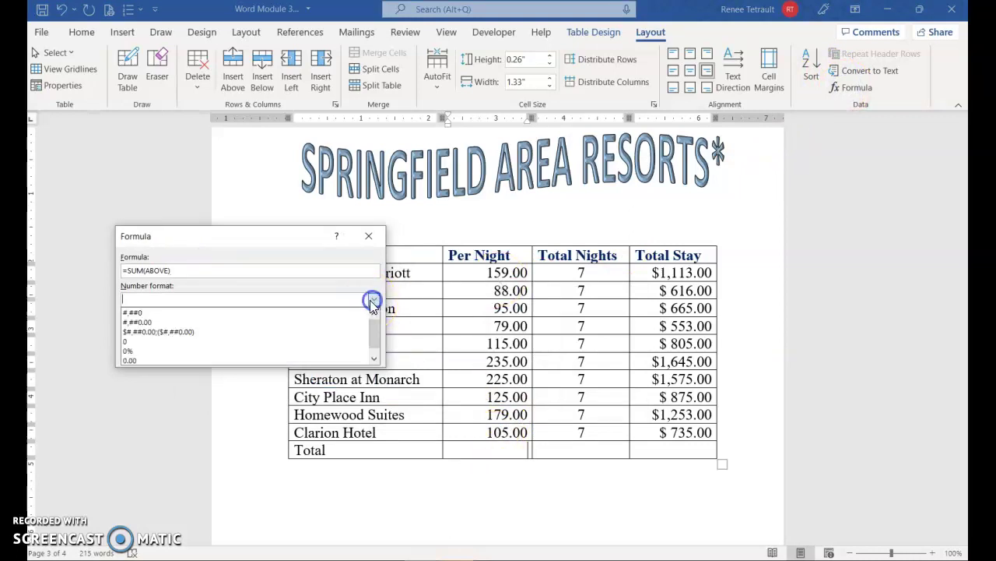
pyautogui.click(163, 333)
pyautogui.click(275, 352)
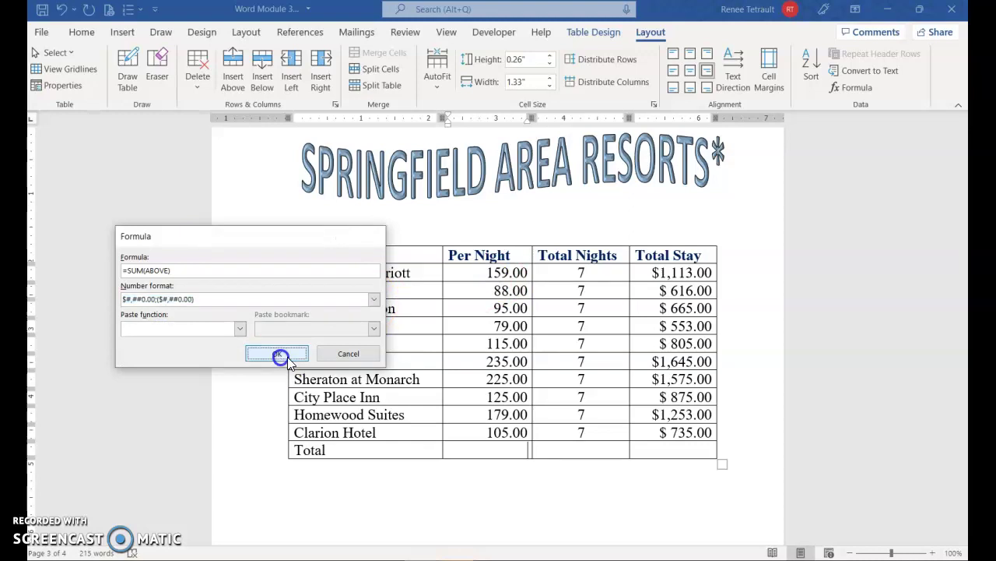
# Insert the formula =SUM(ABOVE) without a number format in the Total Nights cell of the Total row
pyautogui.click(604, 450)
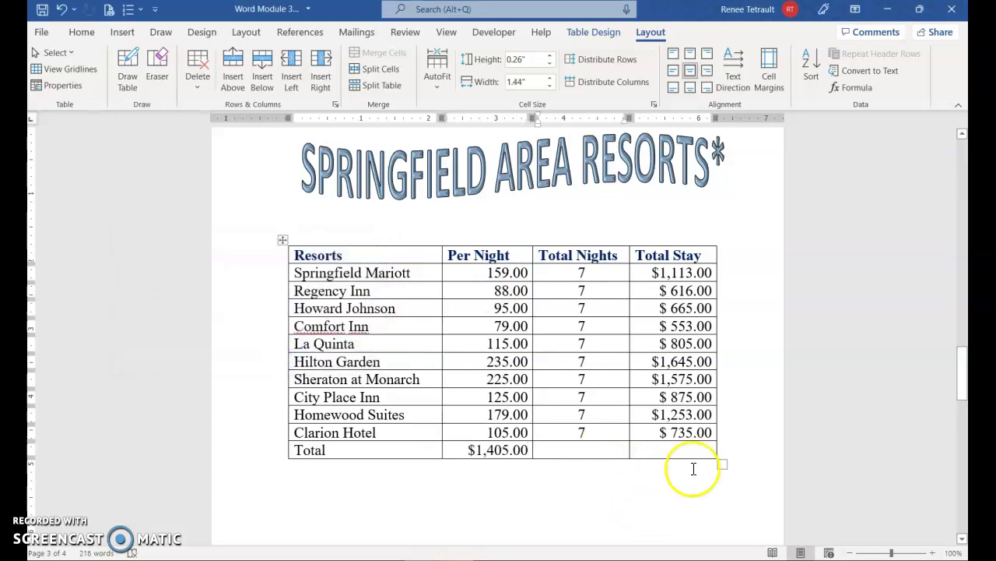
pyautogui.click(679, 447)
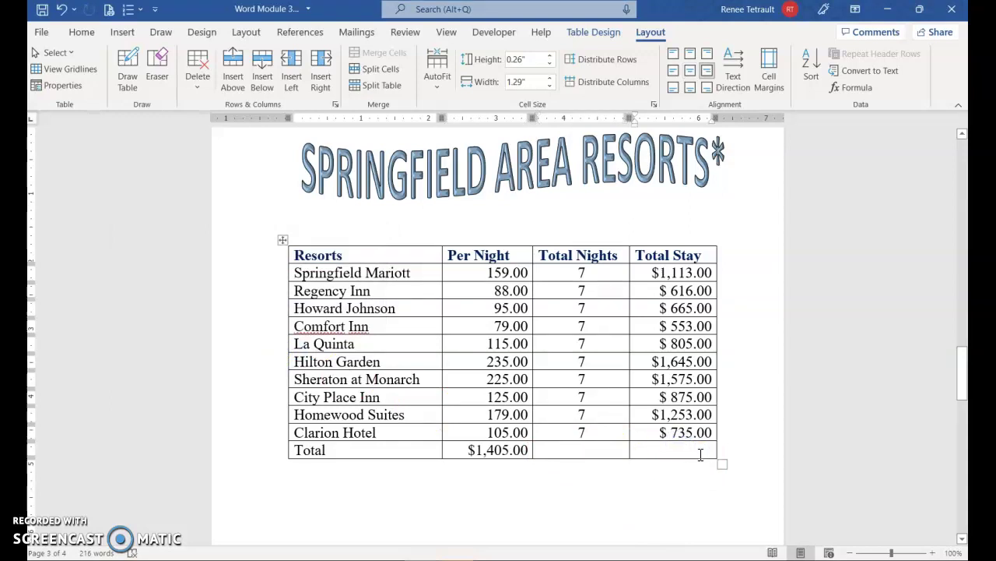
pyautogui.click(586, 449)
pyautogui.click(851, 88)
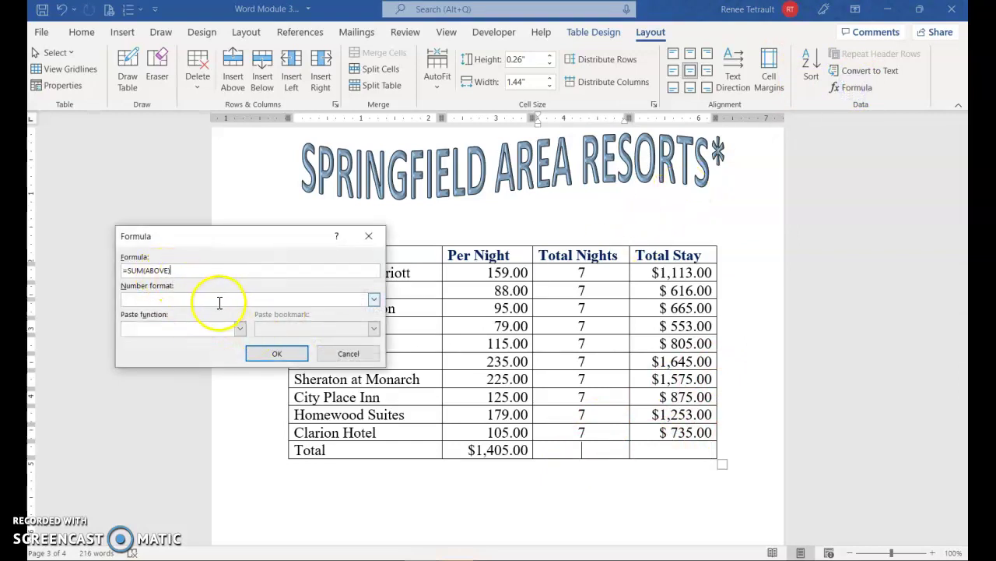
pyautogui.click(283, 357)
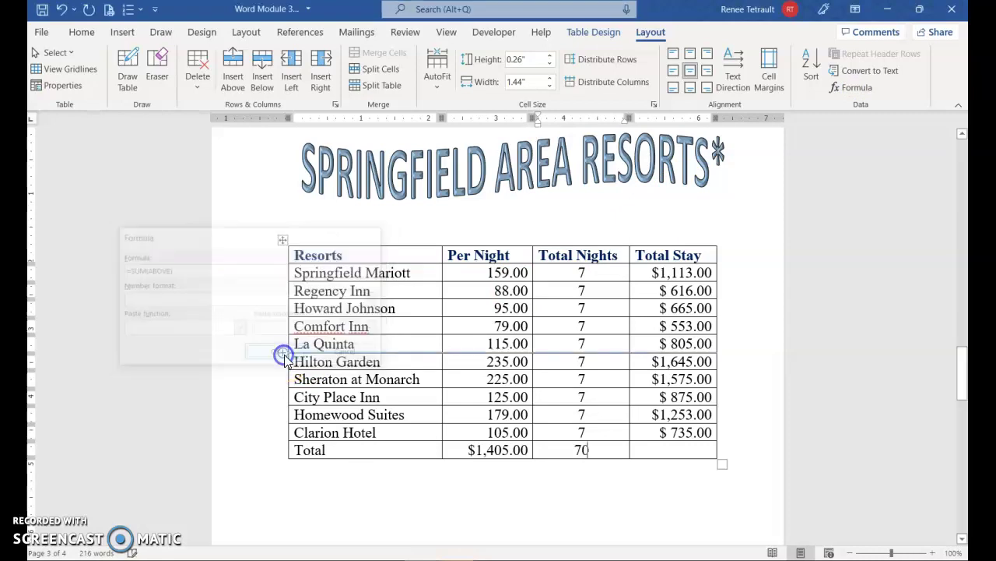
# Insert the formula =SUM(ABOVE) with the number format $#,##0.00;($#,##0.00) in the Total Stay cell of the Total row
pyautogui.click(687, 453)
pyautogui.click(854, 87)
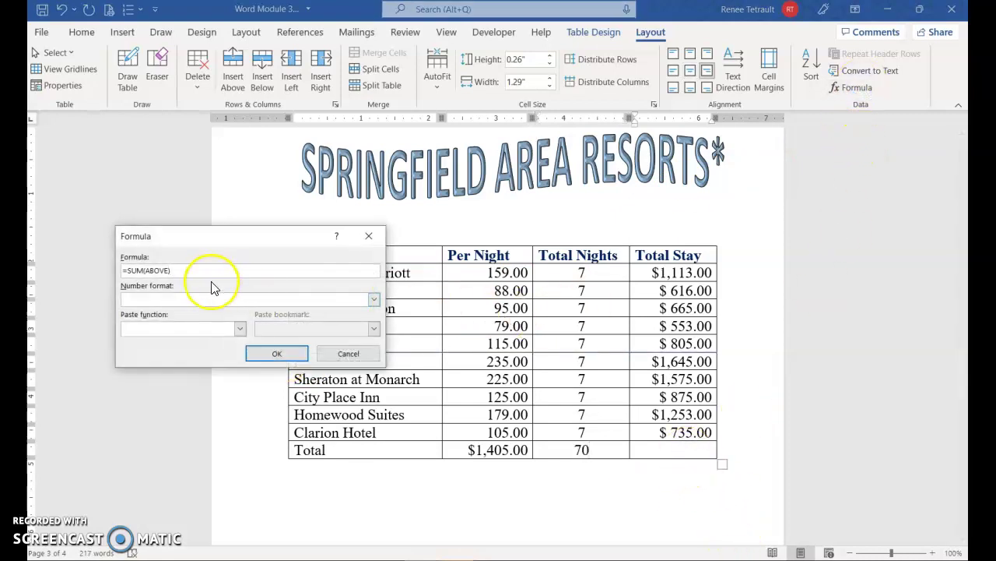
pyautogui.click(373, 299)
pyautogui.click(200, 333)
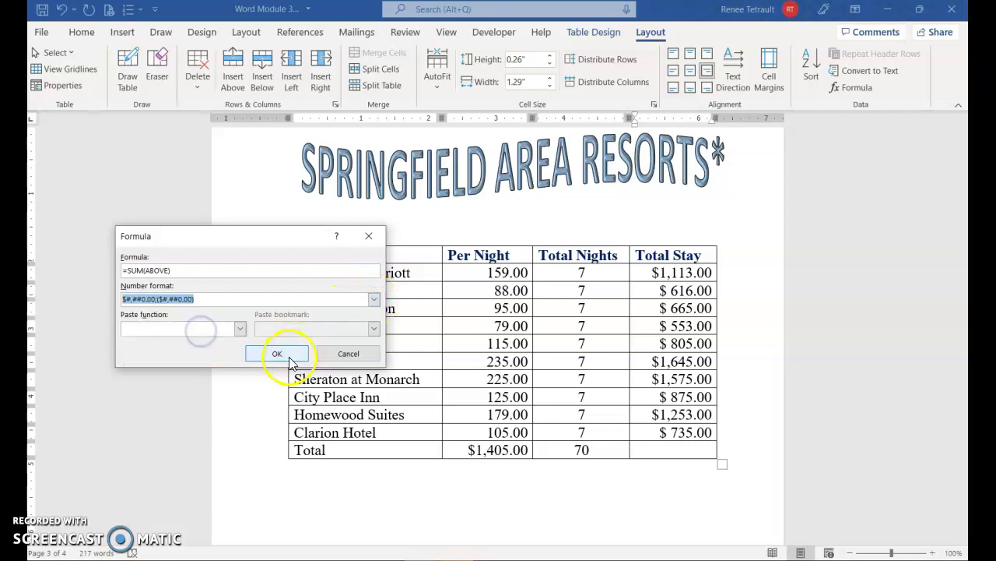
pyautogui.click(278, 354)
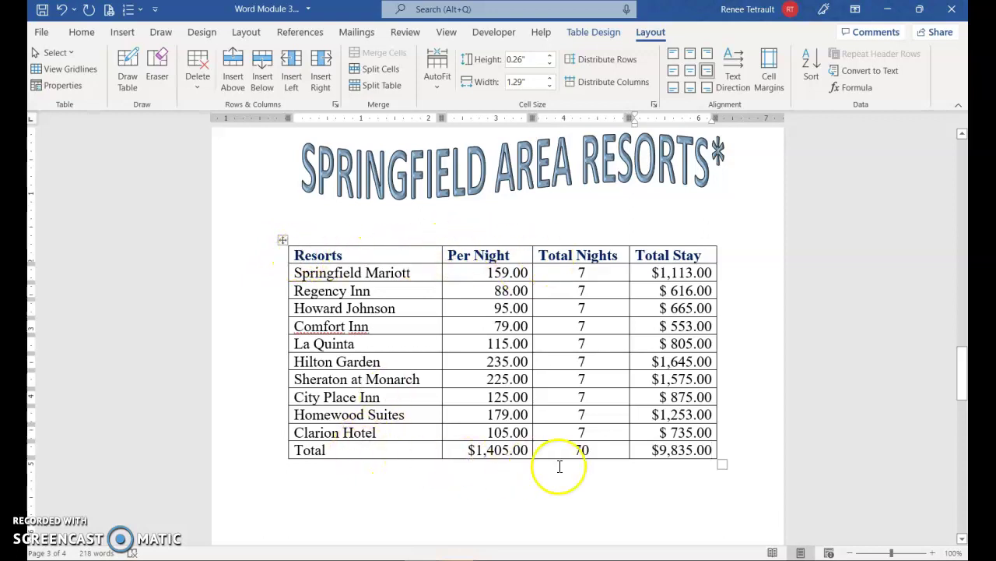
# Sort the resort rows between the header and Total rows by Column 1 as text in ascending order
pyautogui.moveTo(258, 280); pyautogui.dragTo(257, 434)
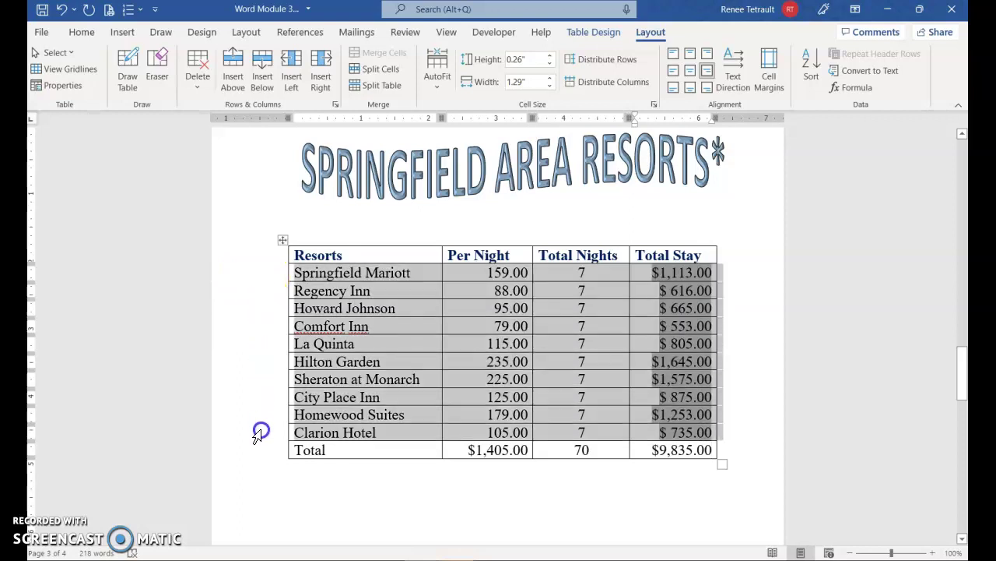
pyautogui.moveTo(262, 273); pyautogui.dragTo(262, 429)
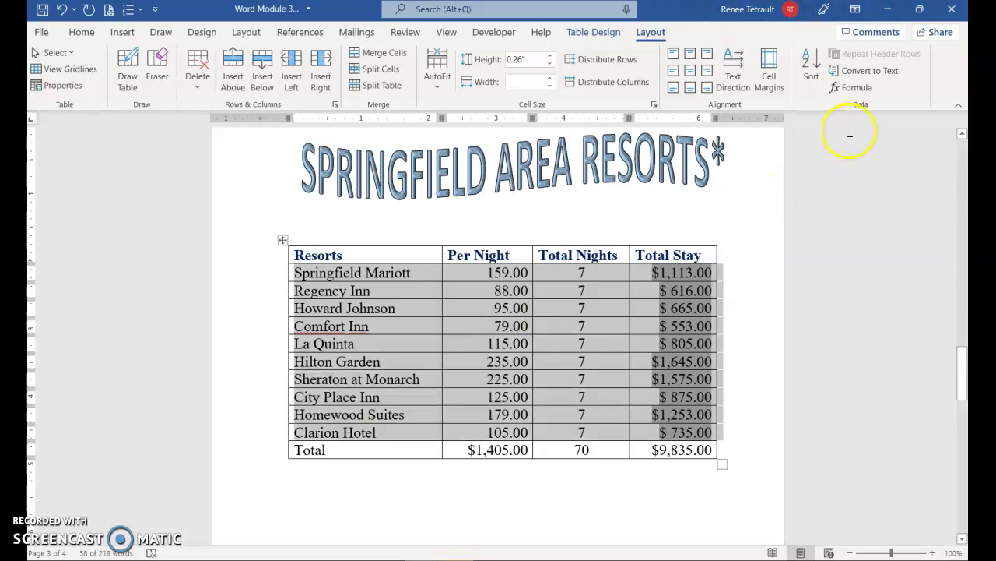
pyautogui.click(812, 76)
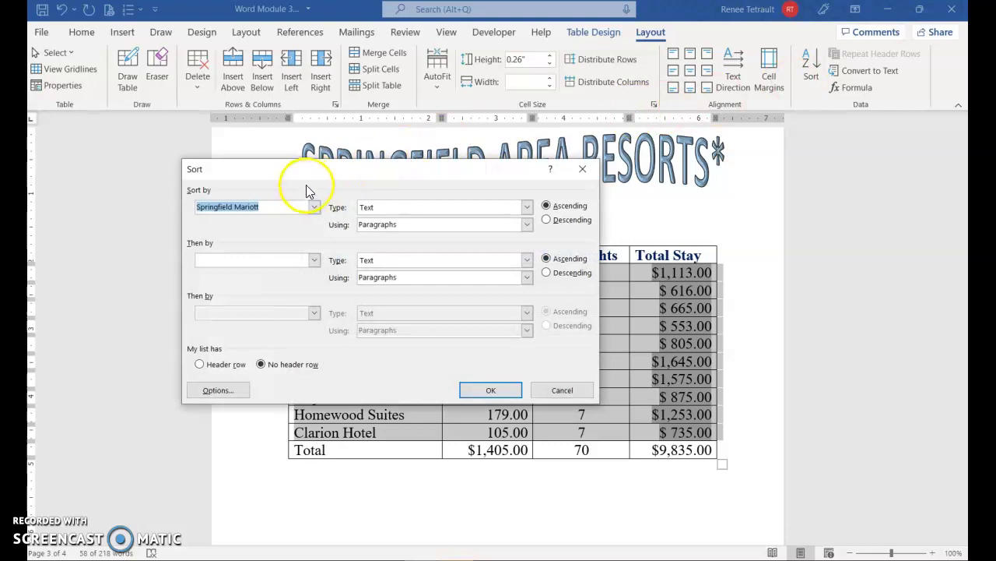
pyautogui.click(314, 209)
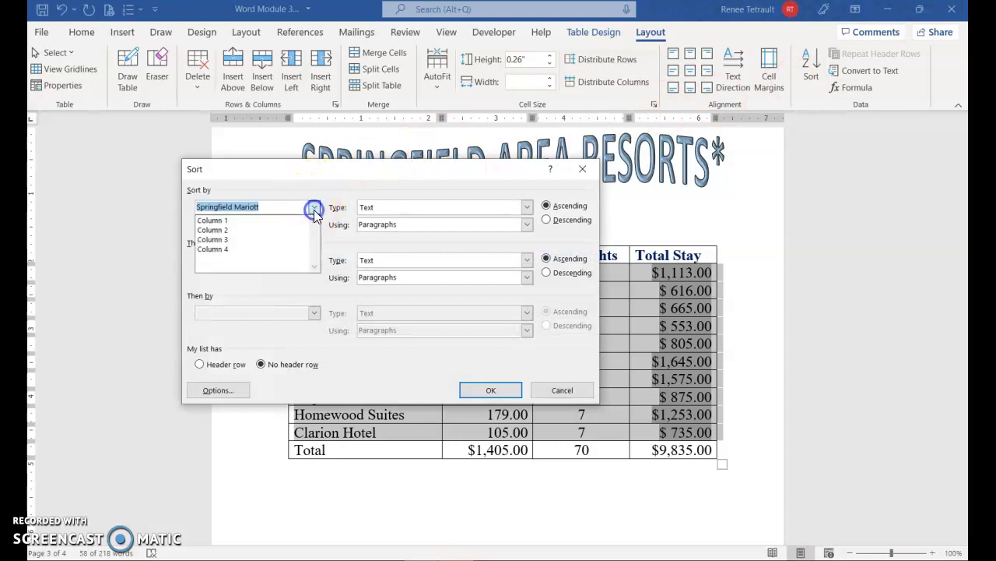
pyautogui.click(223, 221)
pyautogui.moveTo(311, 172); pyautogui.dragTo(525, 191)
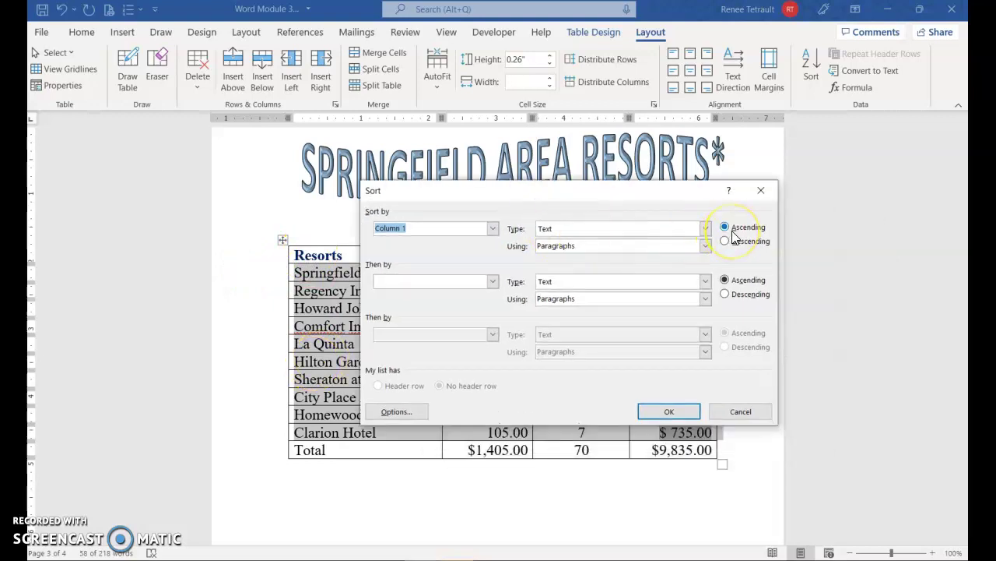
pyautogui.click(671, 412)
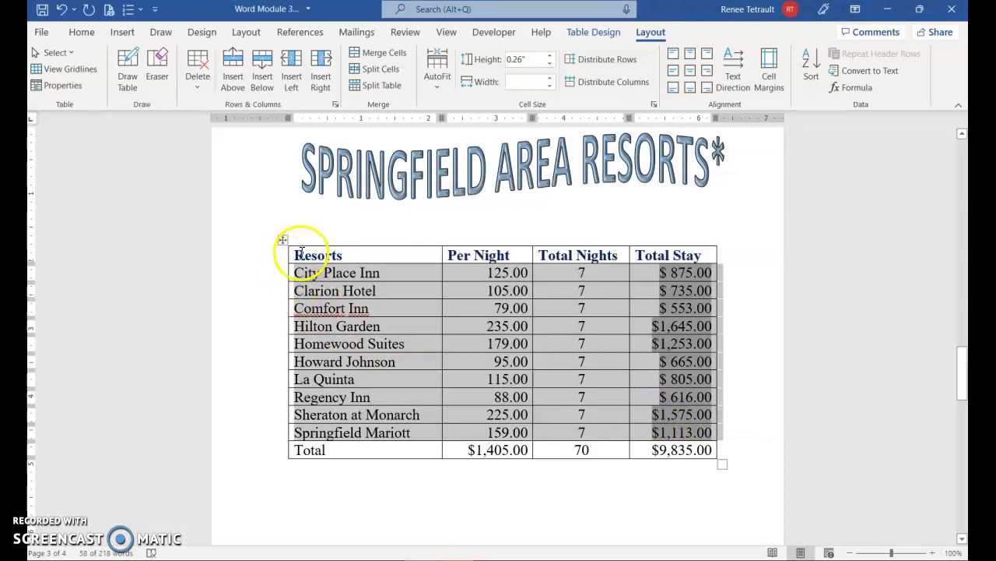
pyautogui.click(342, 361)
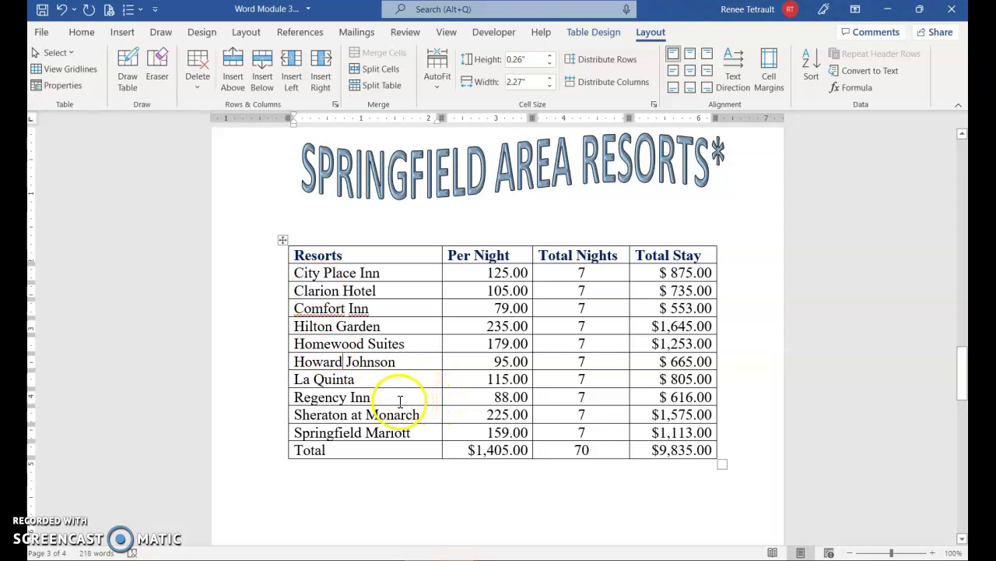
# Convert the Six Flags New England ride list, including its headings, to a four-column table with text separated at tabs
pyautogui.scroll(-10, 394, 398)
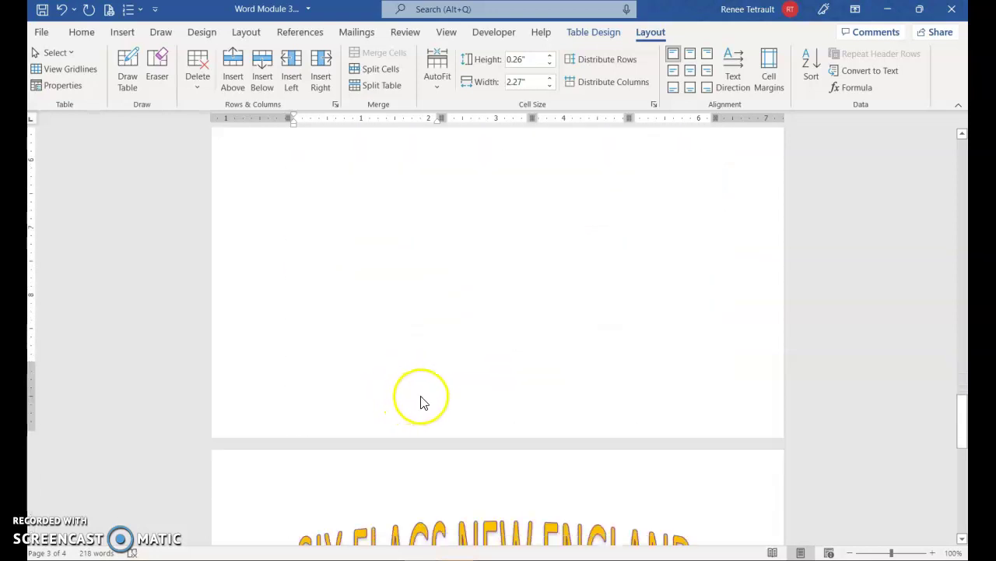
pyautogui.scroll(-5, 425, 402)
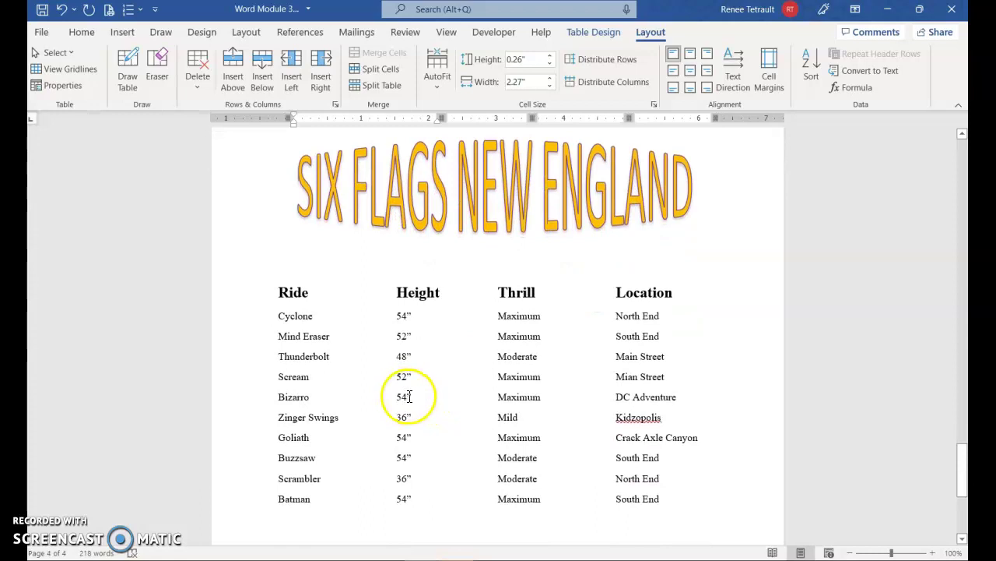
pyautogui.click(440, 283)
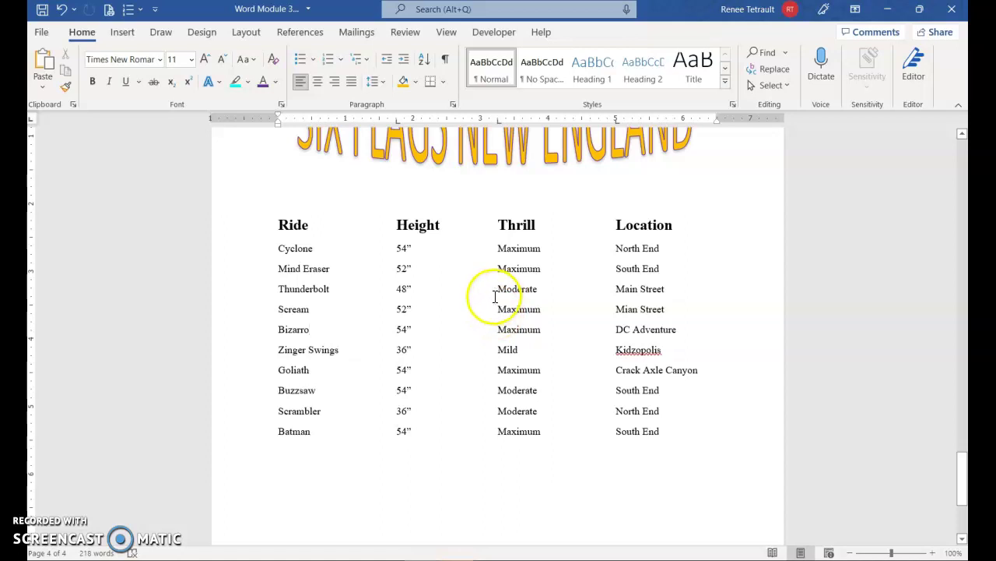
pyautogui.moveTo(251, 228); pyautogui.dragTo(260, 432)
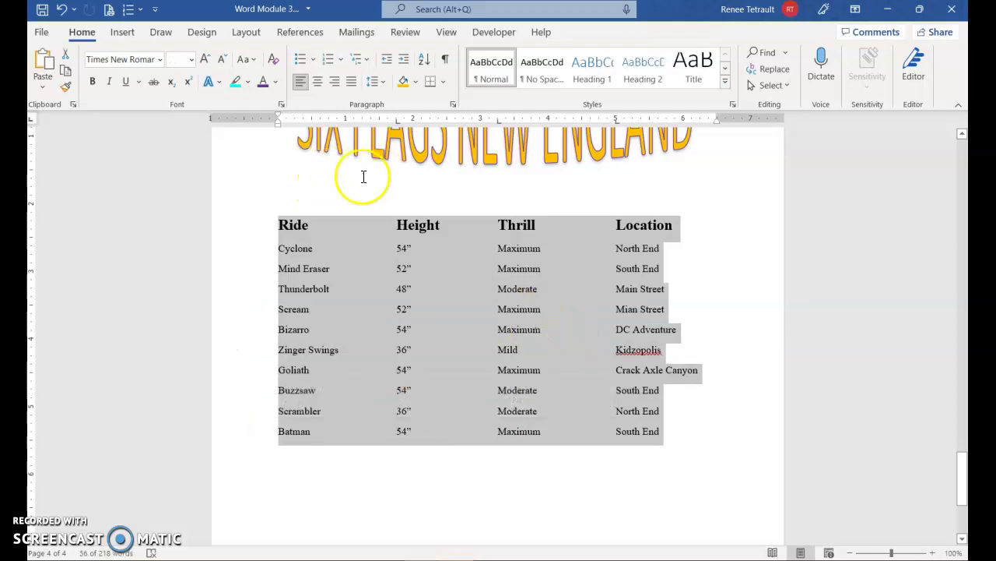
pyautogui.click(121, 32)
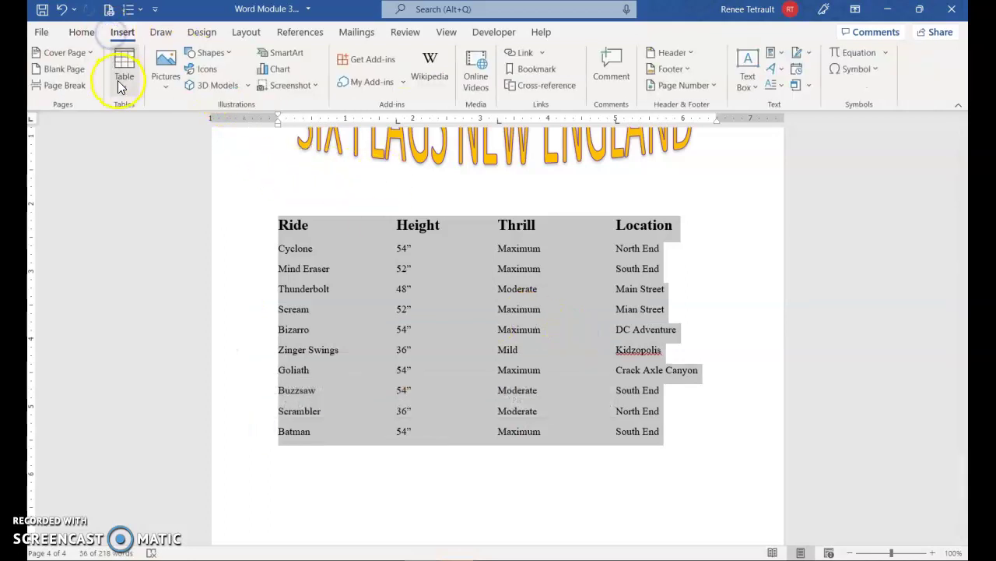
pyautogui.click(123, 70)
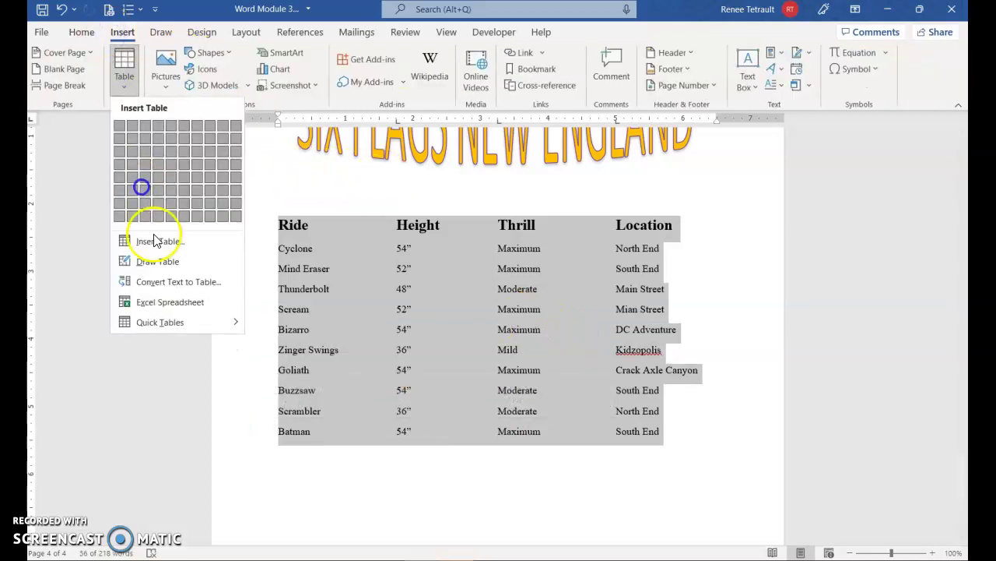
pyautogui.click(169, 287)
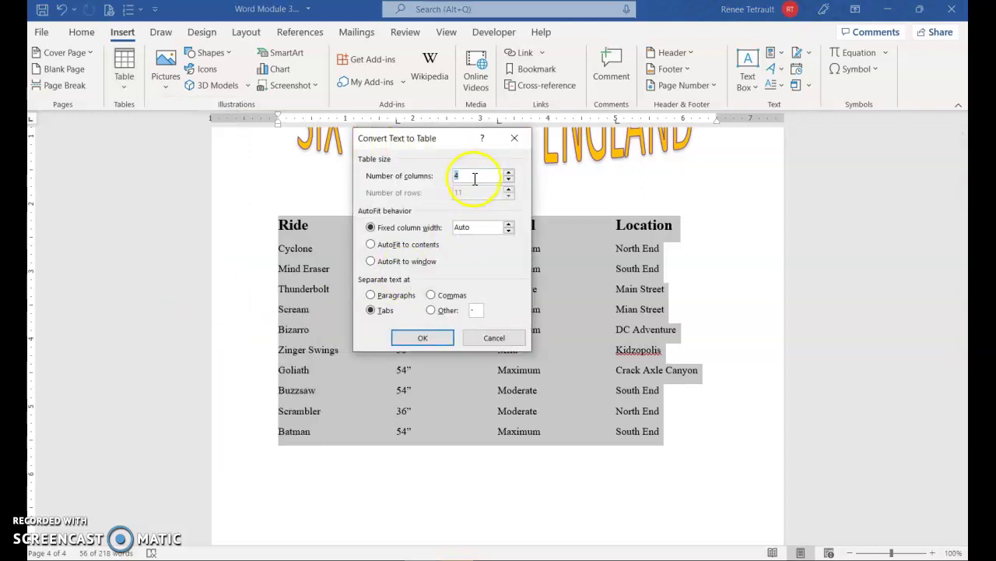
pyautogui.click(372, 295)
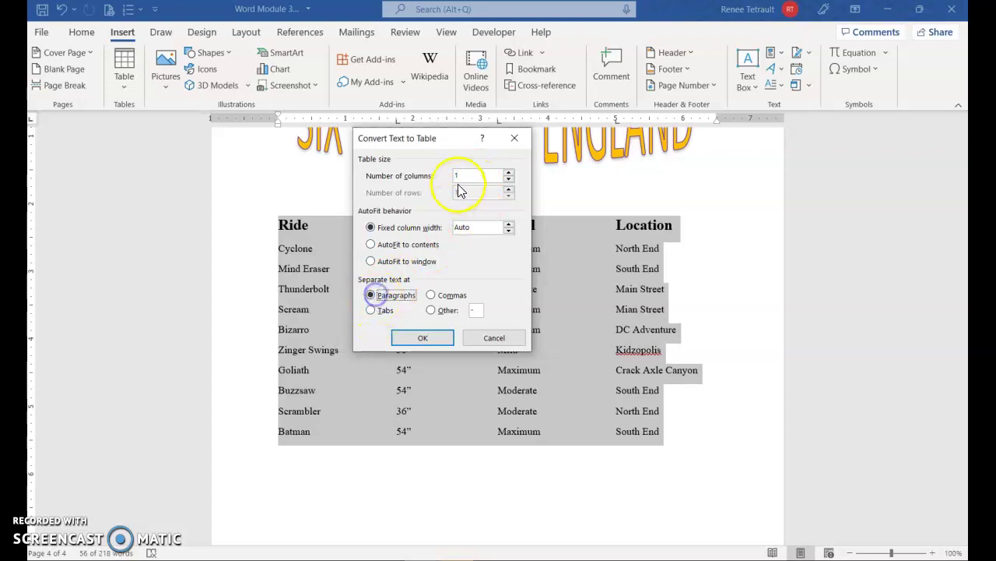
pyautogui.click(379, 308)
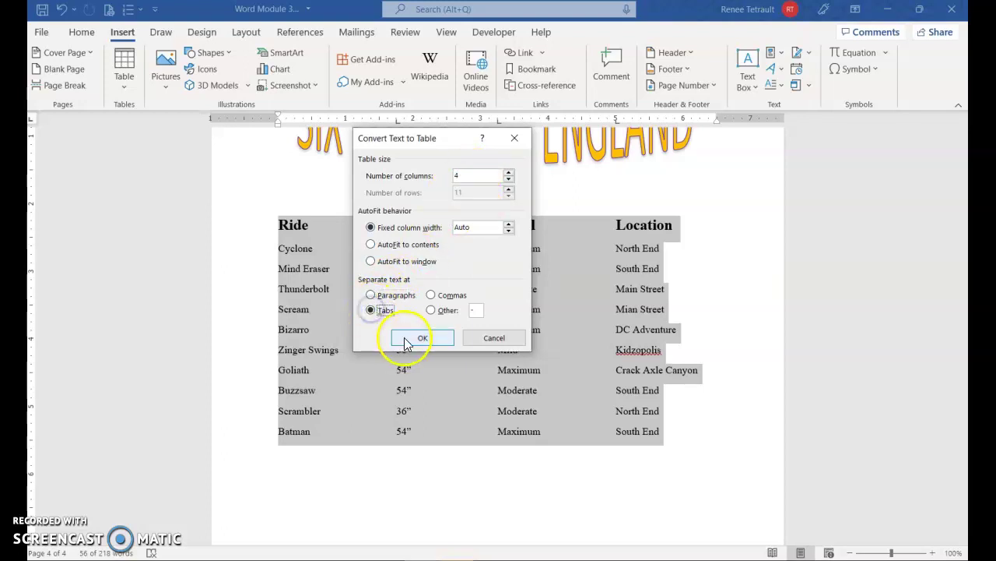
pyautogui.click(403, 337)
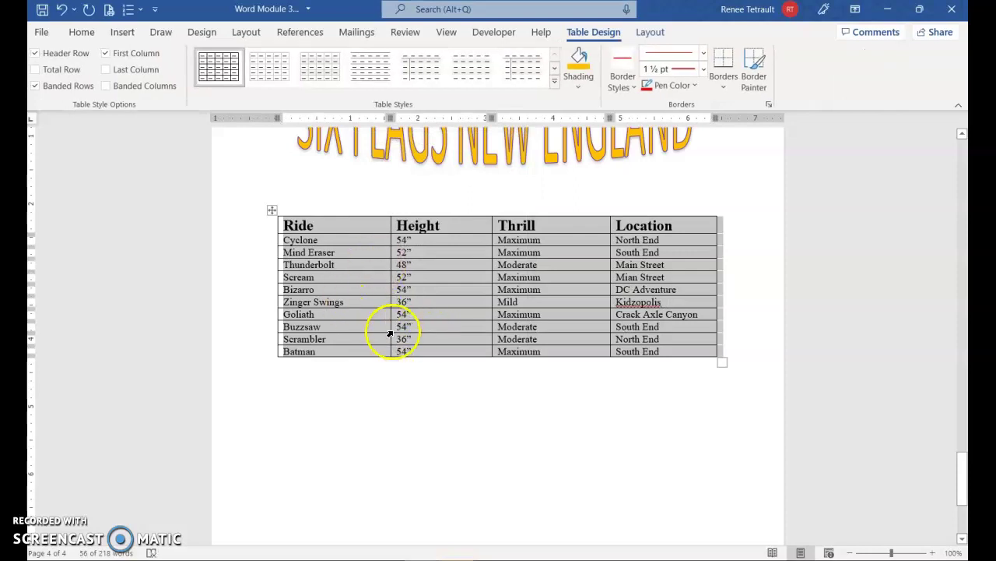
# Set the height of all rows in the Six Flags ride table to 0.4"
pyautogui.click(646, 34)
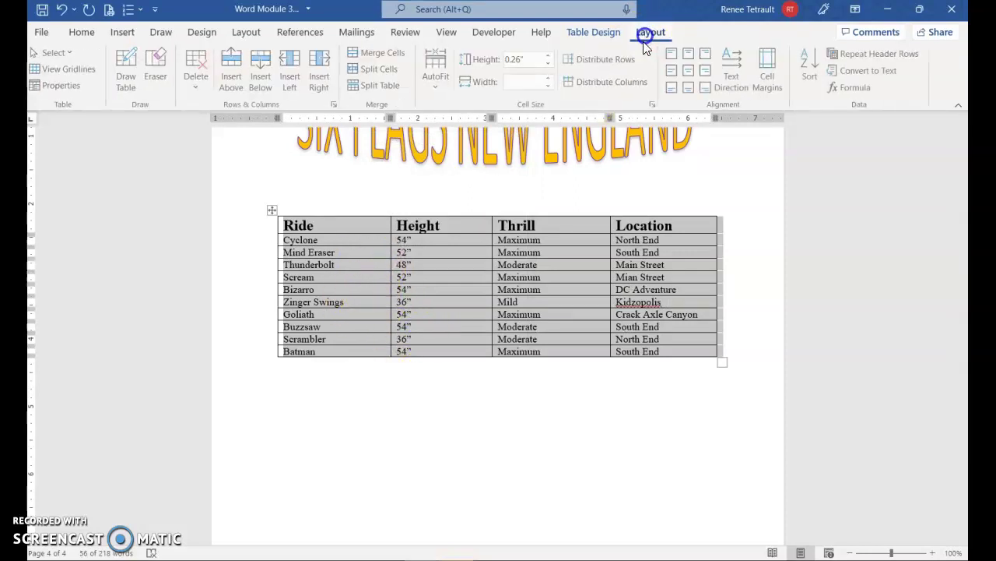
pyautogui.click(546, 60)
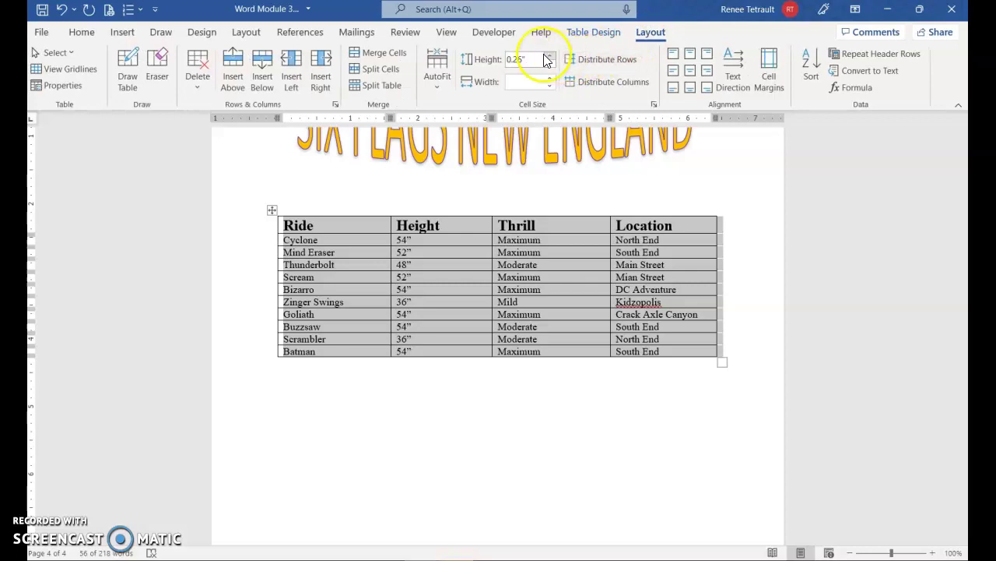
pyautogui.click(549, 58)
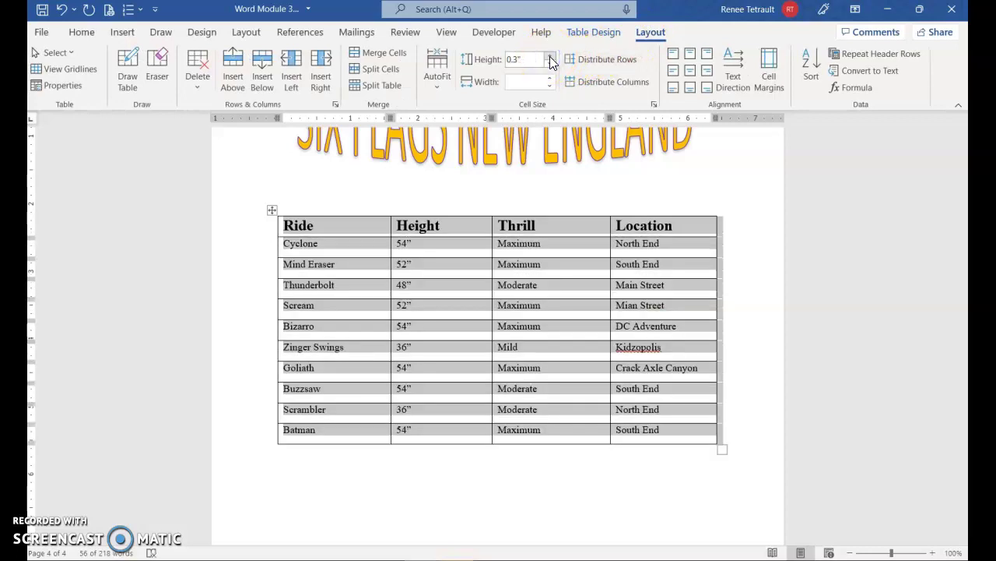
pyautogui.click(549, 62)
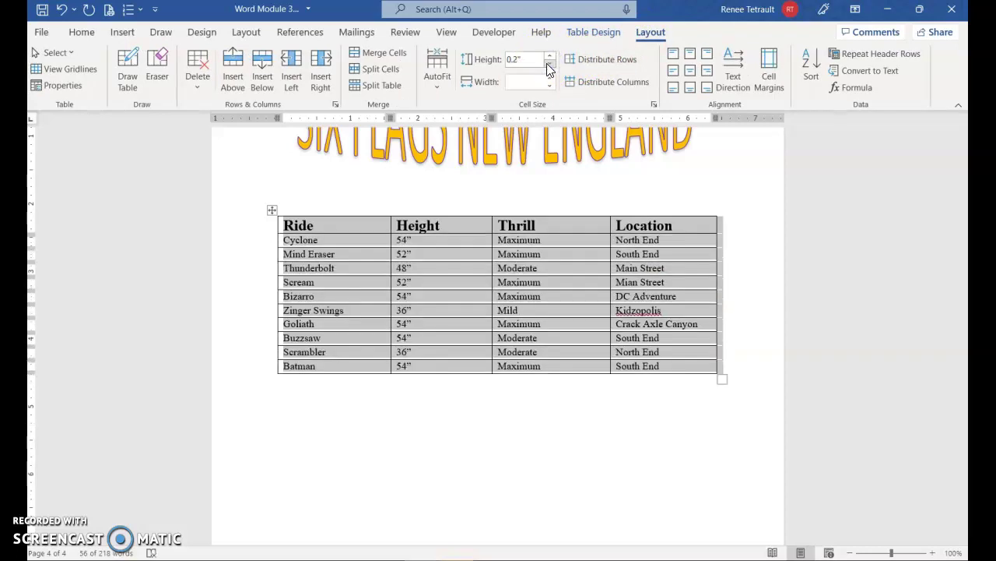
pyautogui.click(549, 58)
pyautogui.click(550, 58)
pyautogui.click(493, 231)
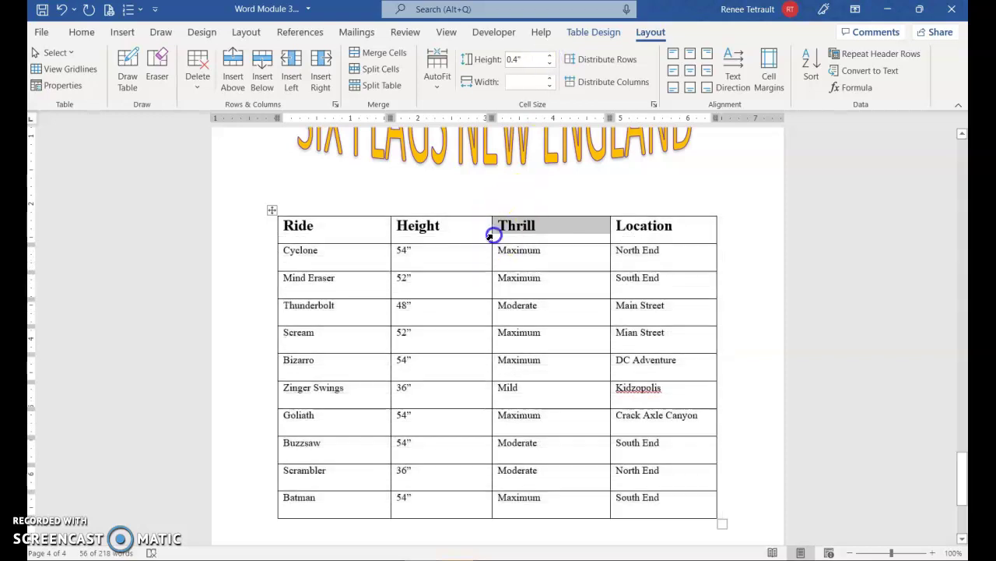
# Align the text of all ride rows below the header center left in their cells
pyautogui.scroll(-1, 485, 257)
pyautogui.moveTo(251, 228); pyautogui.dragTo(278, 498)
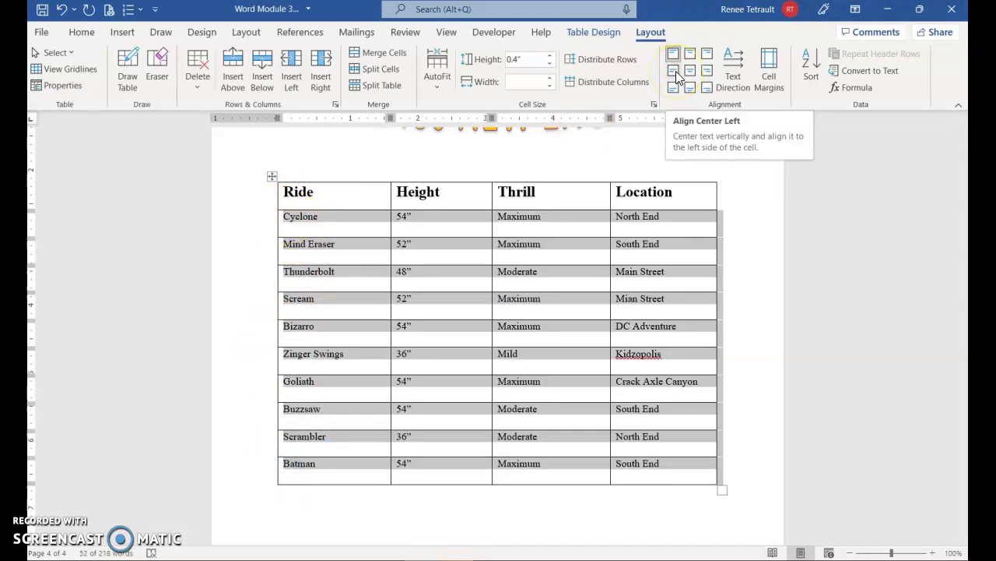
pyautogui.click(675, 71)
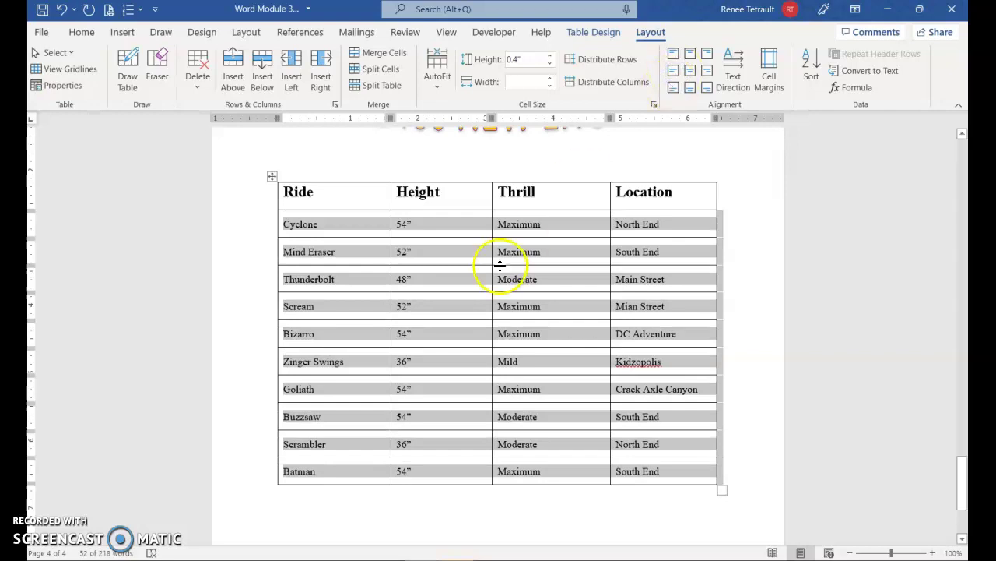
pyautogui.click(499, 273)
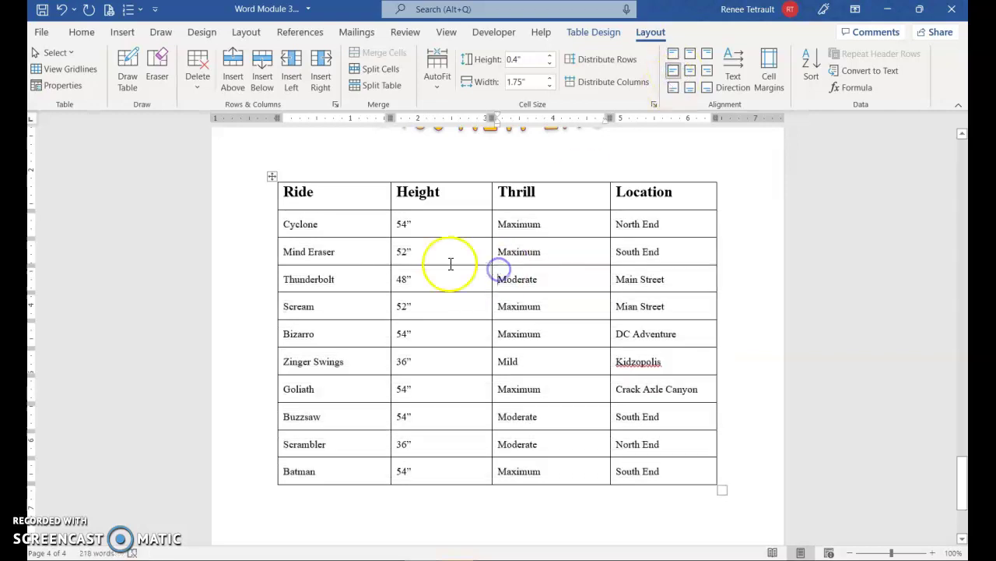
# Align the header row text of the Six Flags ride table center left
pyautogui.click(269, 195)
pyautogui.click(673, 72)
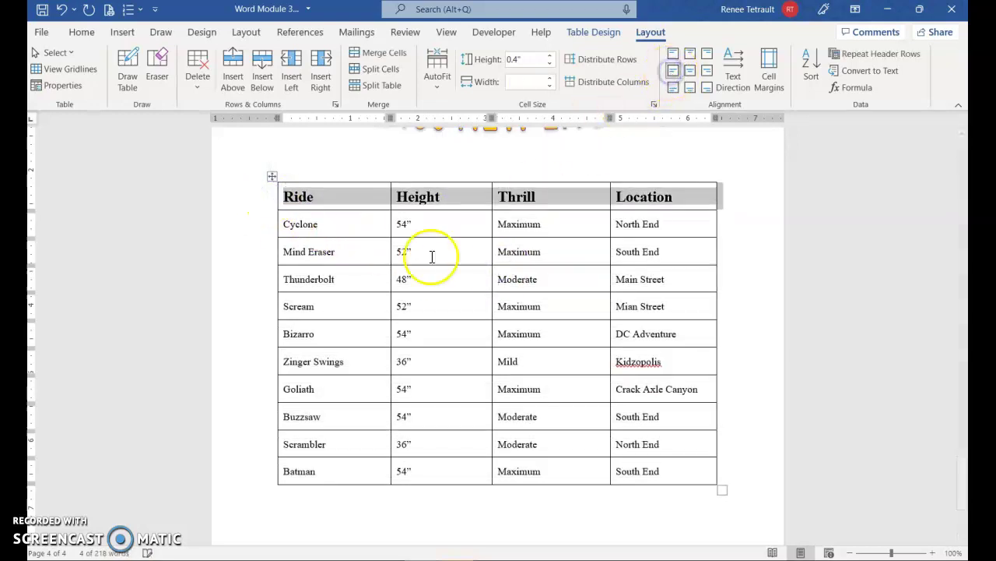
pyautogui.click(420, 273)
# Center the header row text of the ride table both horizontally and vertically in its cells
pyautogui.click(234, 207)
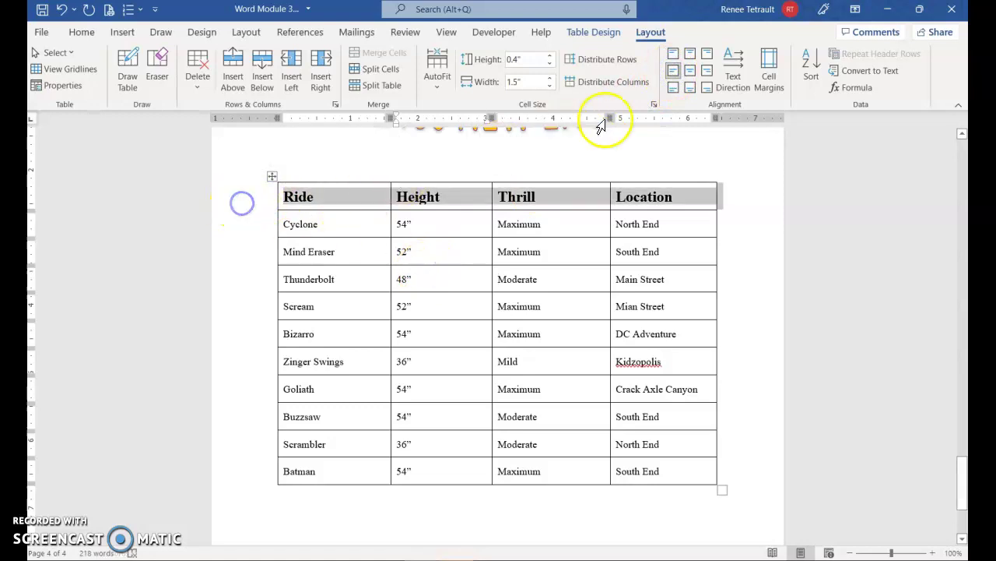
pyautogui.click(689, 72)
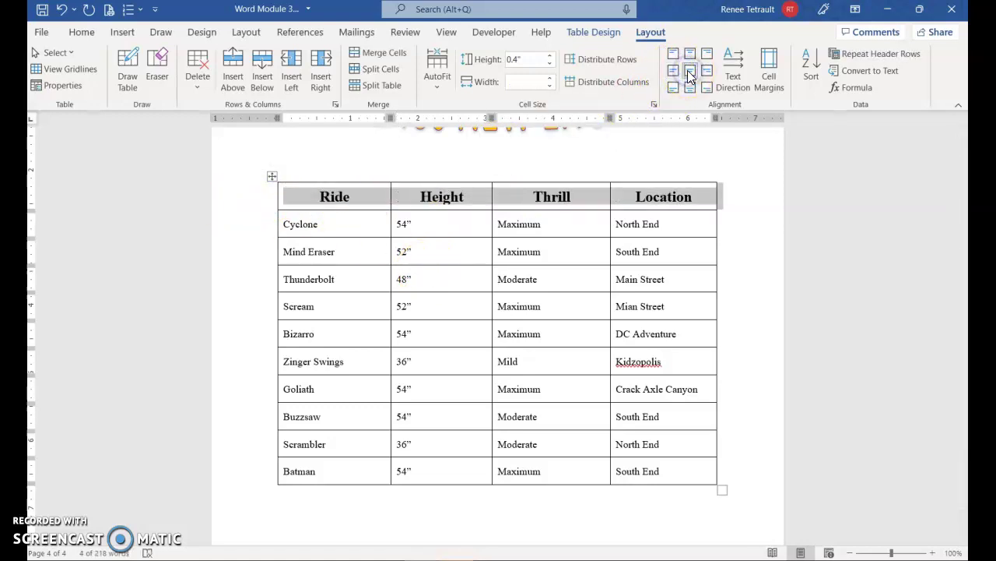
pyautogui.click(289, 333)
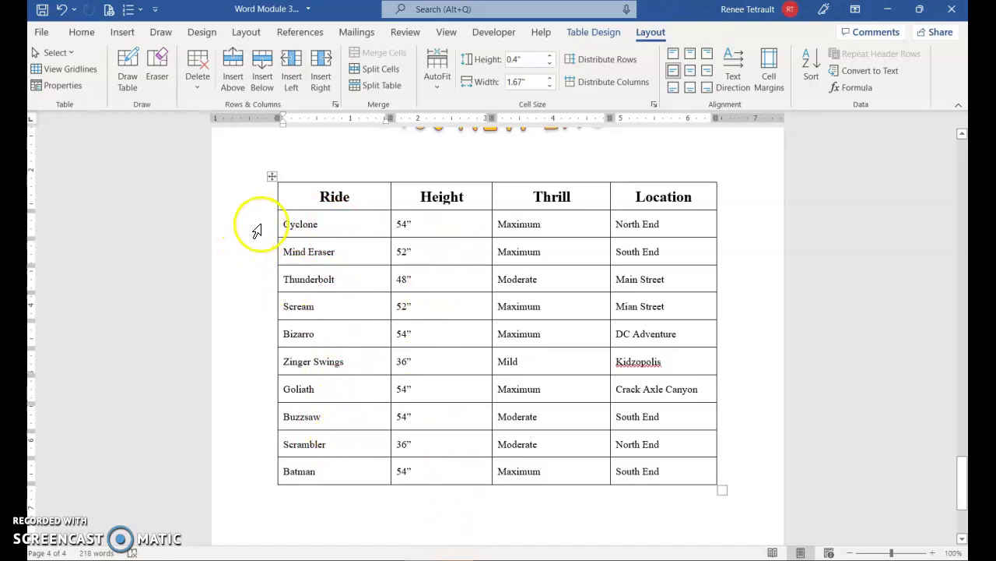
# Sort the ride table by the Ride column as text in ascending order, treating the first row as a header row
pyautogui.click(297, 198)
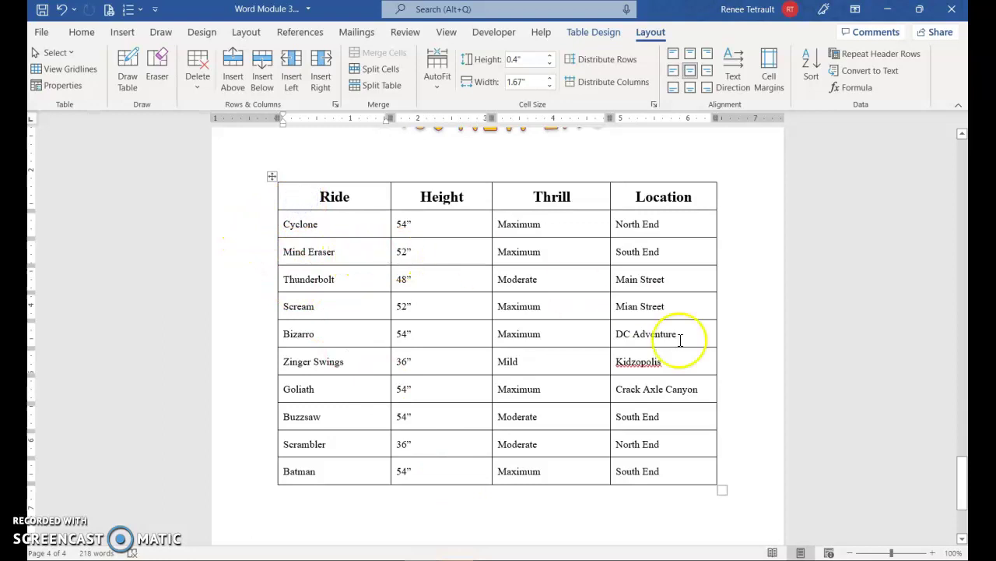
pyautogui.click(814, 70)
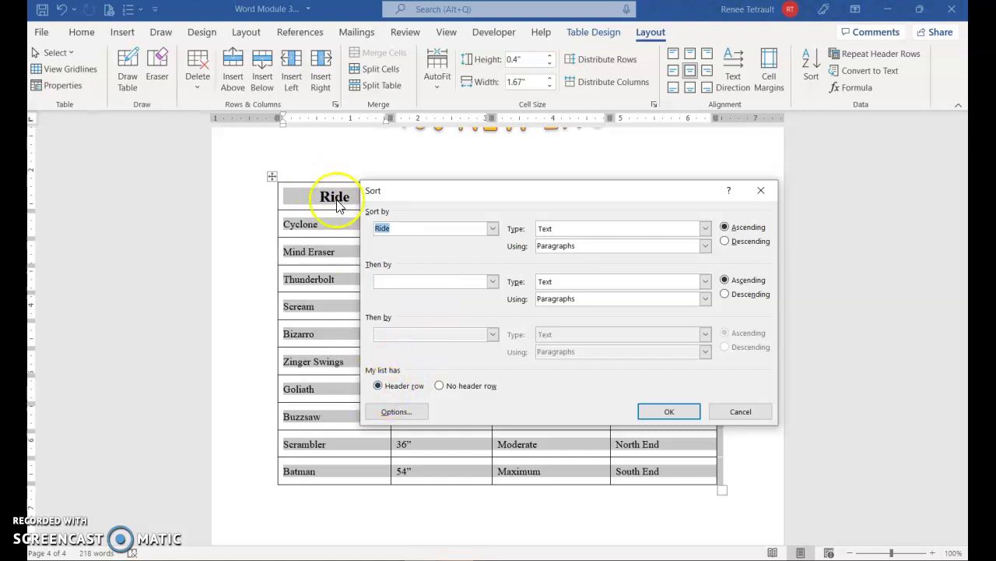
pyautogui.click(492, 228)
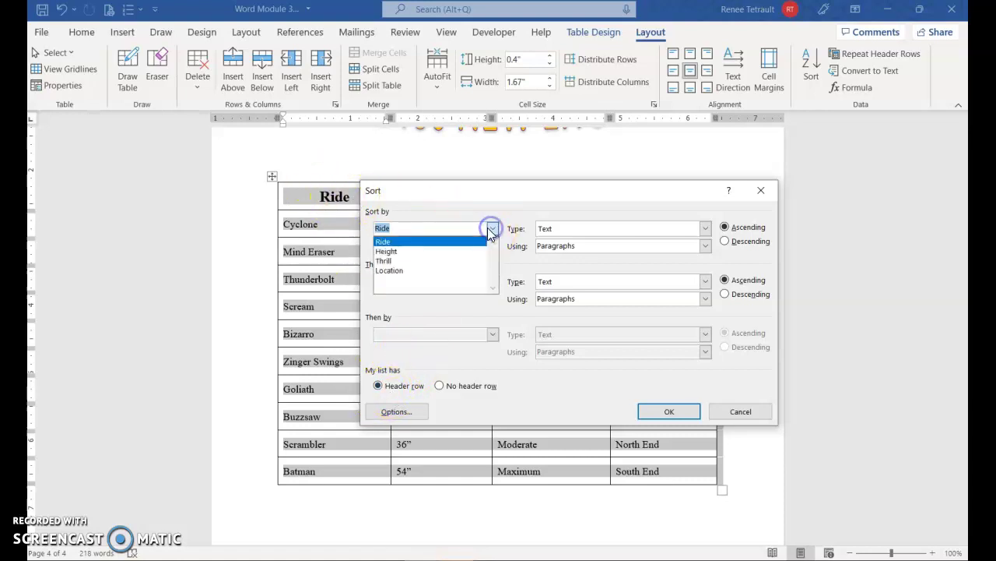
pyautogui.click(415, 242)
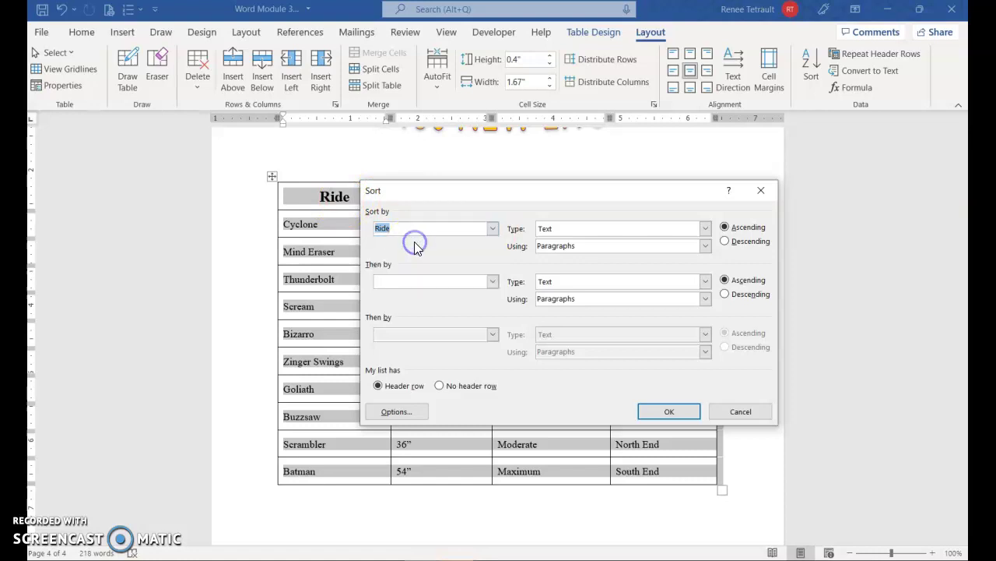
pyautogui.click(668, 413)
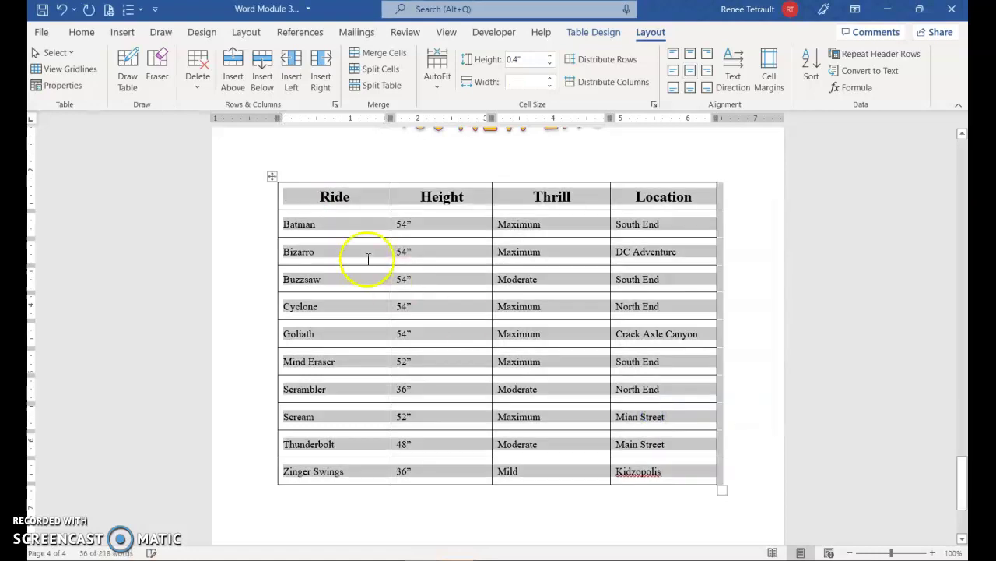
pyautogui.click(355, 204)
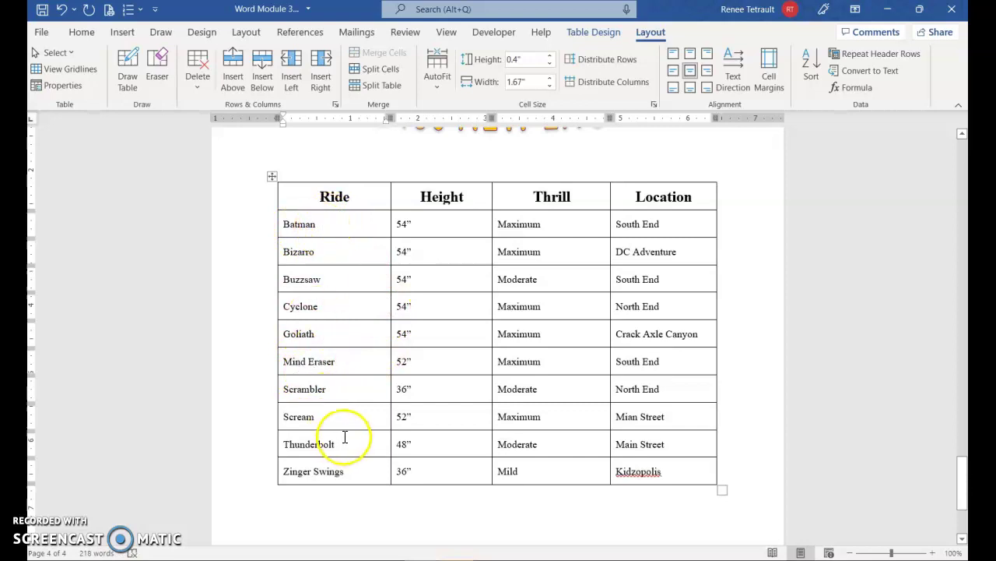
# Zoom to one page and review the placement of the Springfield Area Resorts and Six Flags New England pages
pyautogui.scroll(8, 345, 437)
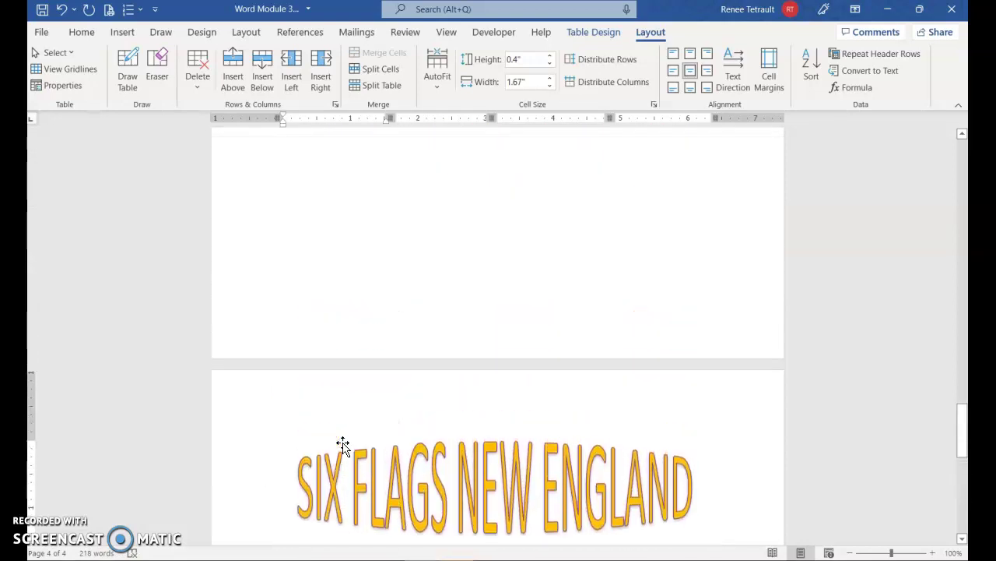
pyautogui.scroll(3, 493, 174)
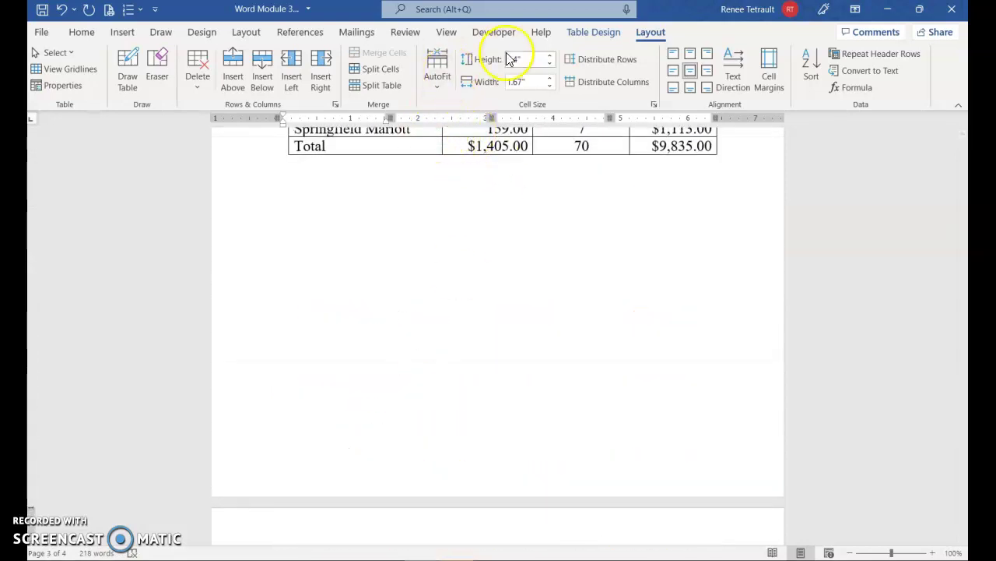
pyautogui.click(447, 33)
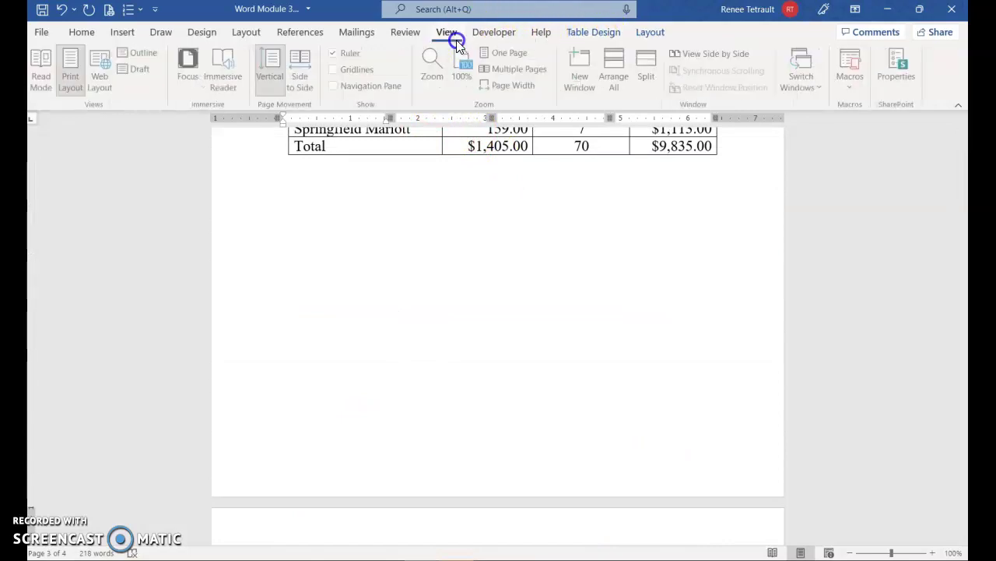
pyautogui.click(505, 53)
pyautogui.scroll(5, 509, 285)
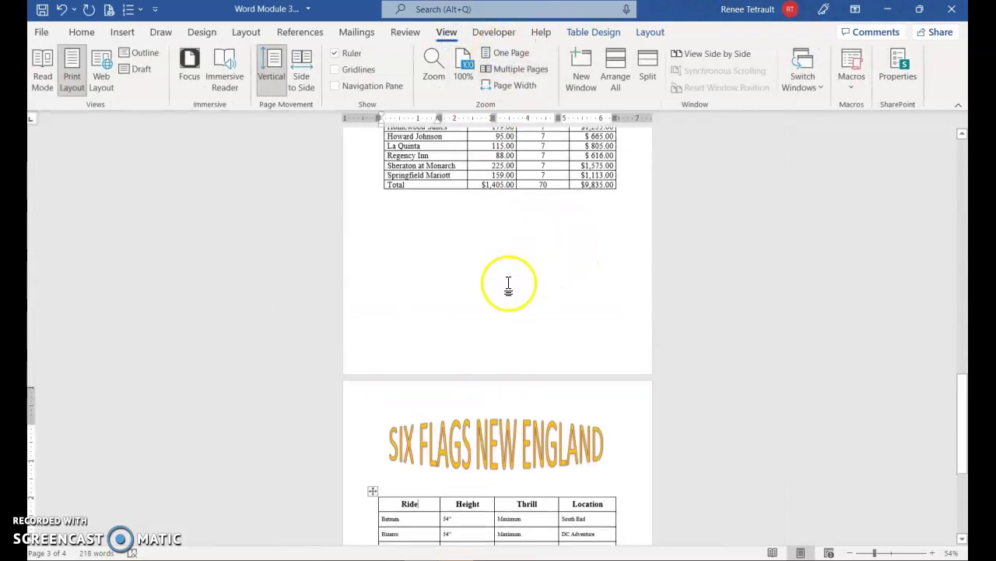
pyautogui.click(491, 184)
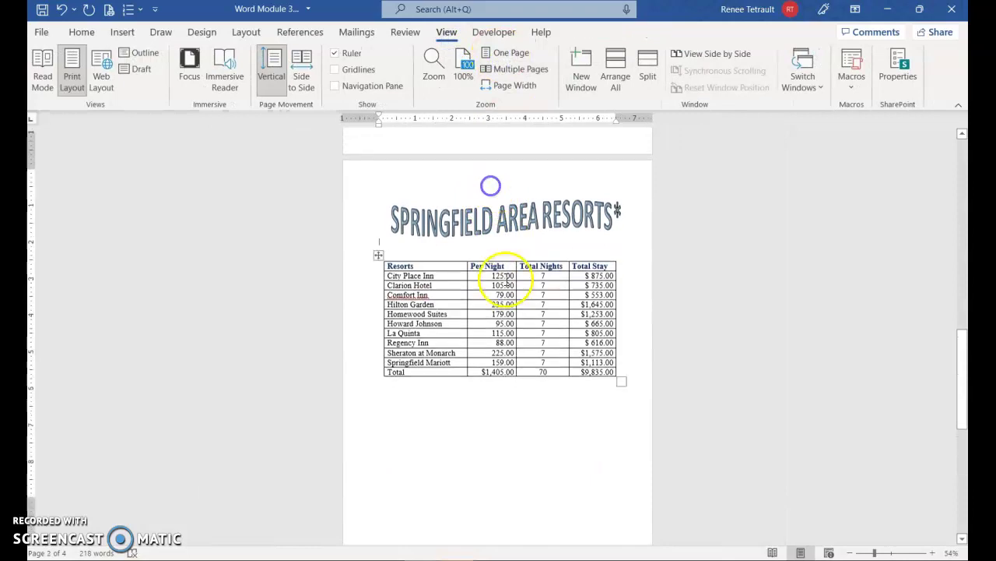
pyautogui.scroll(-5, 490, 374)
pyautogui.click(505, 356)
pyautogui.scroll(-2, 630, 393)
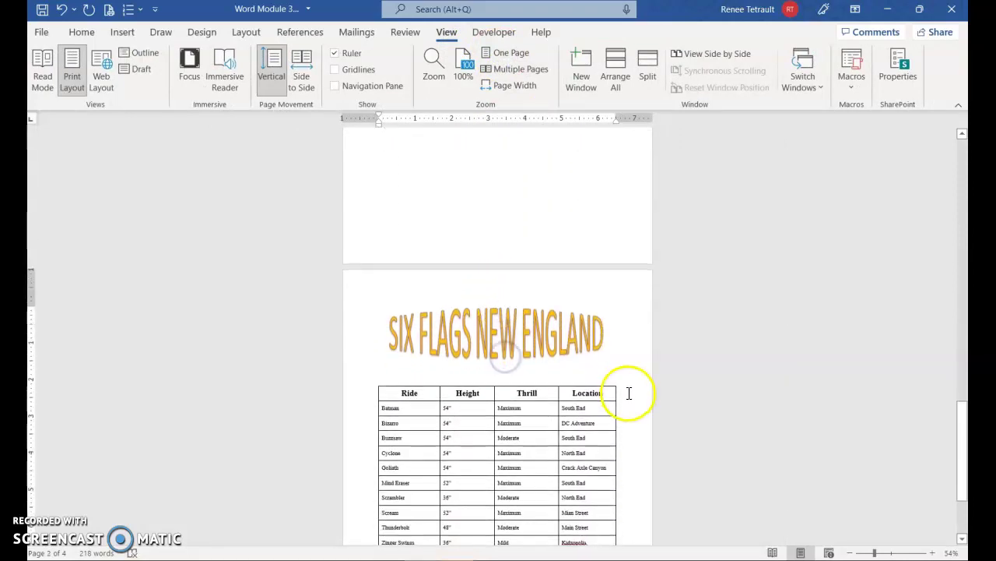
# Set the vertical page alignment to Center for the whole document
pyautogui.click(91, 31)
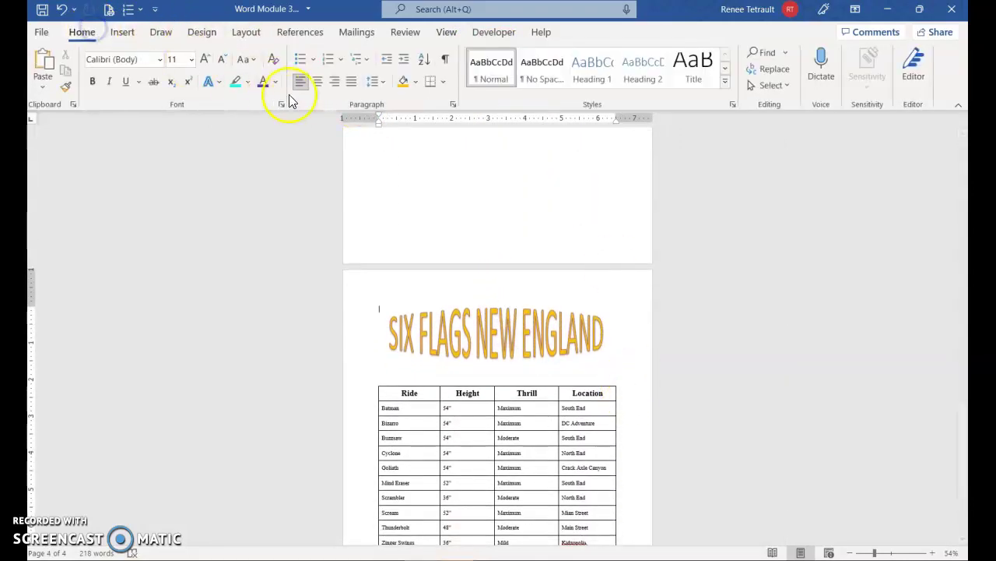
pyautogui.click(246, 32)
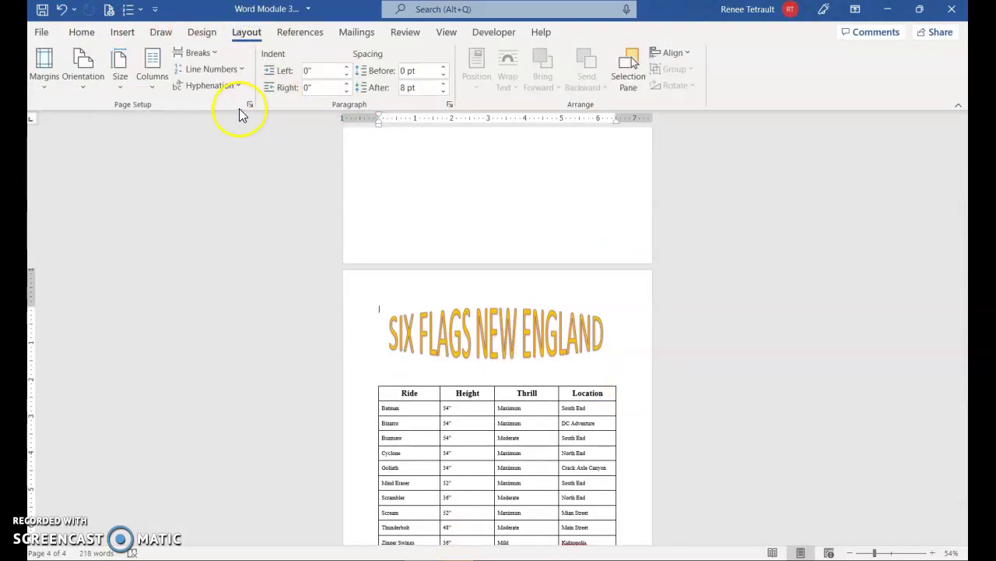
pyautogui.click(247, 105)
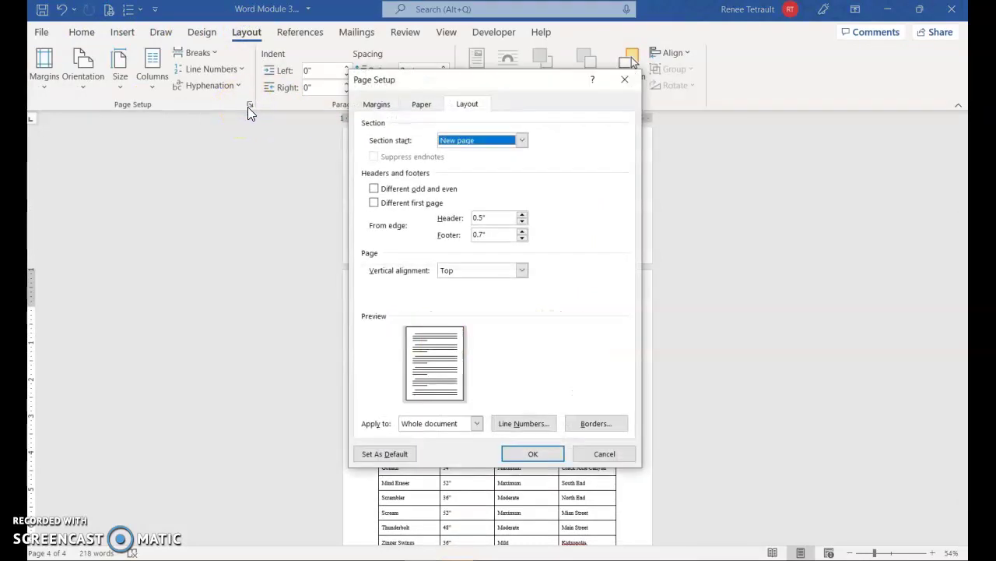
pyautogui.click(521, 270)
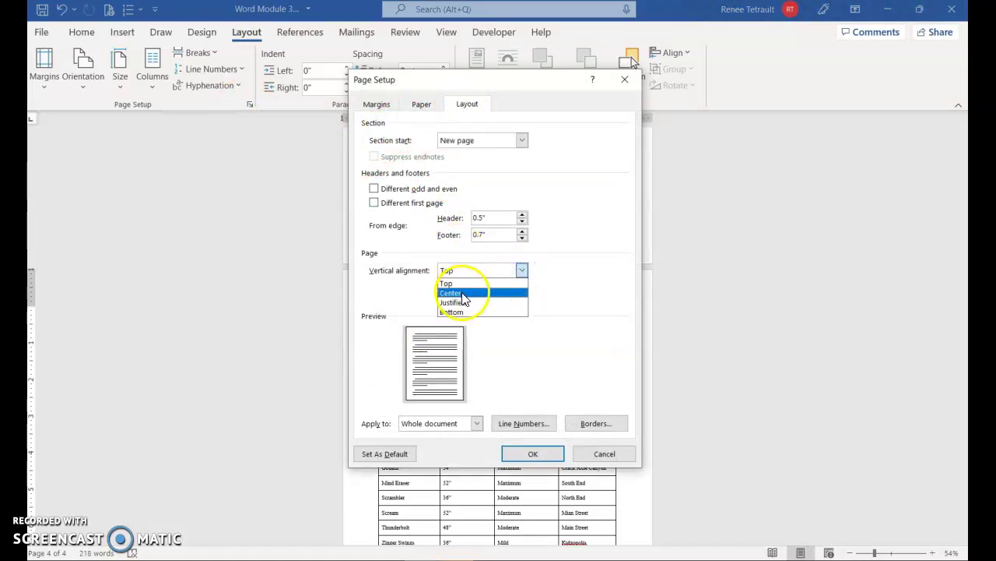
pyautogui.click(455, 293)
pyautogui.click(533, 454)
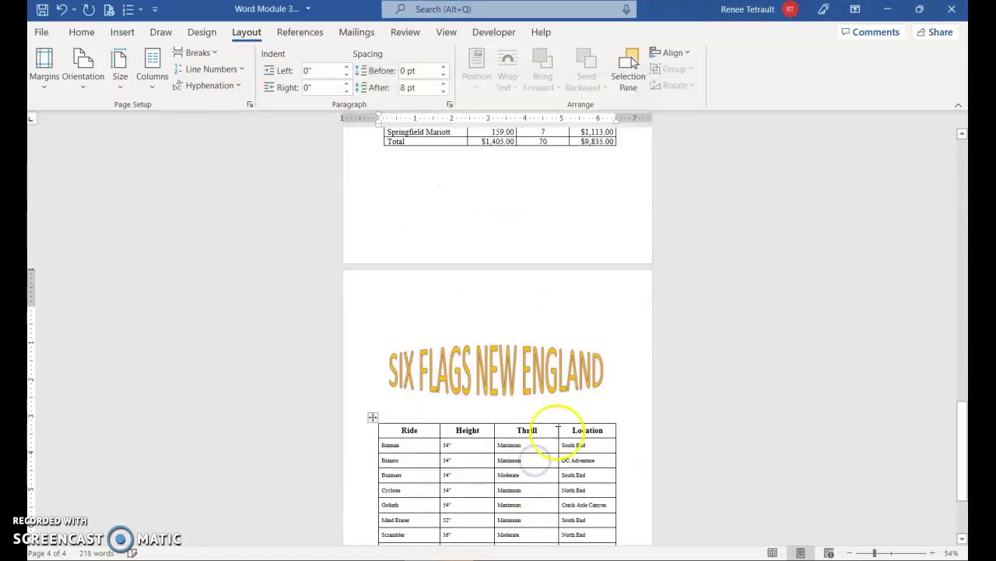
# Show multiple pages at 30% zoom and check the vertical centering on every page of the document
pyautogui.scroll(10, 568, 425)
pyautogui.scroll(10, 561, 452)
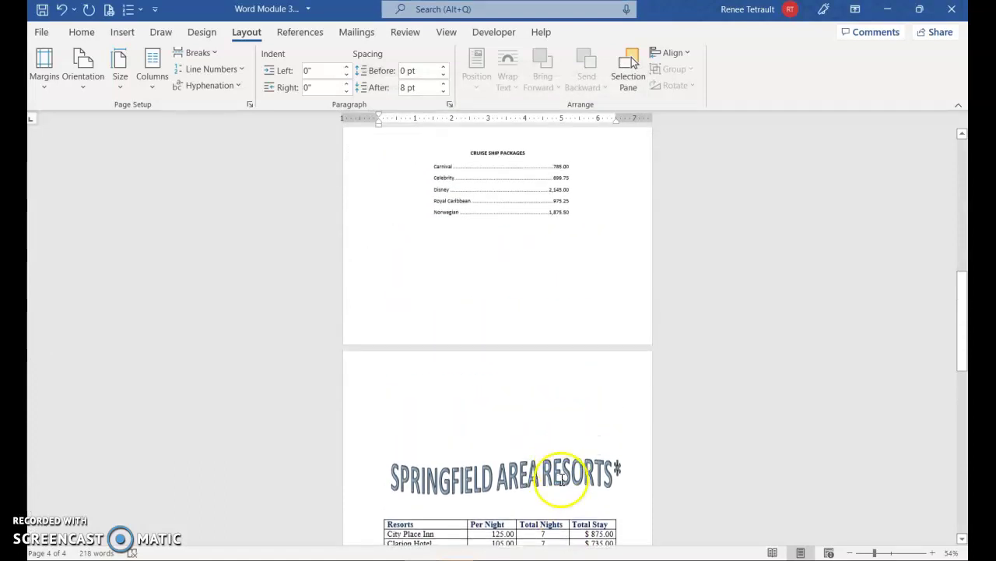
pyautogui.scroll(5, 596, 427)
pyautogui.click(441, 35)
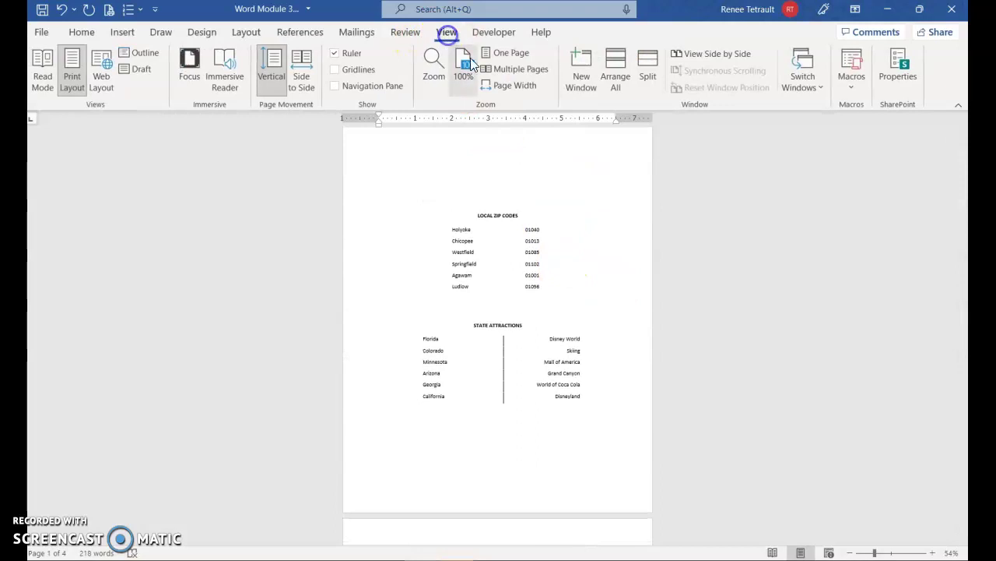
pyautogui.click(507, 69)
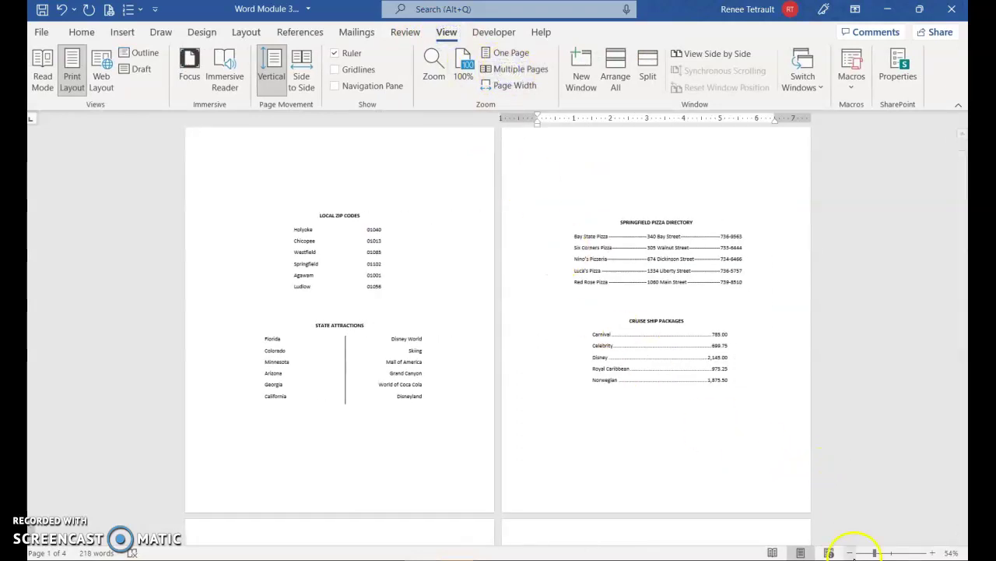
pyautogui.click(850, 553)
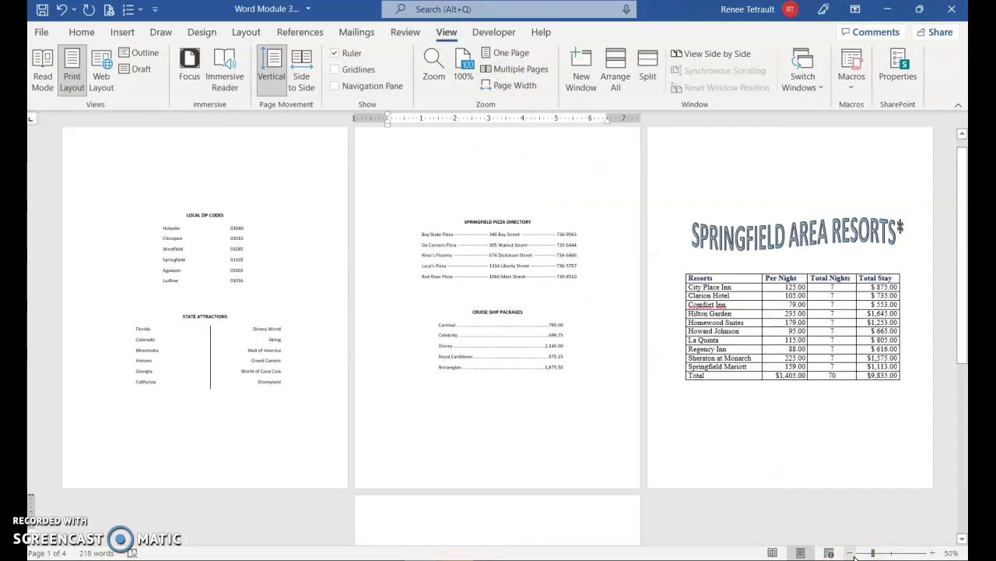
pyautogui.click(850, 553)
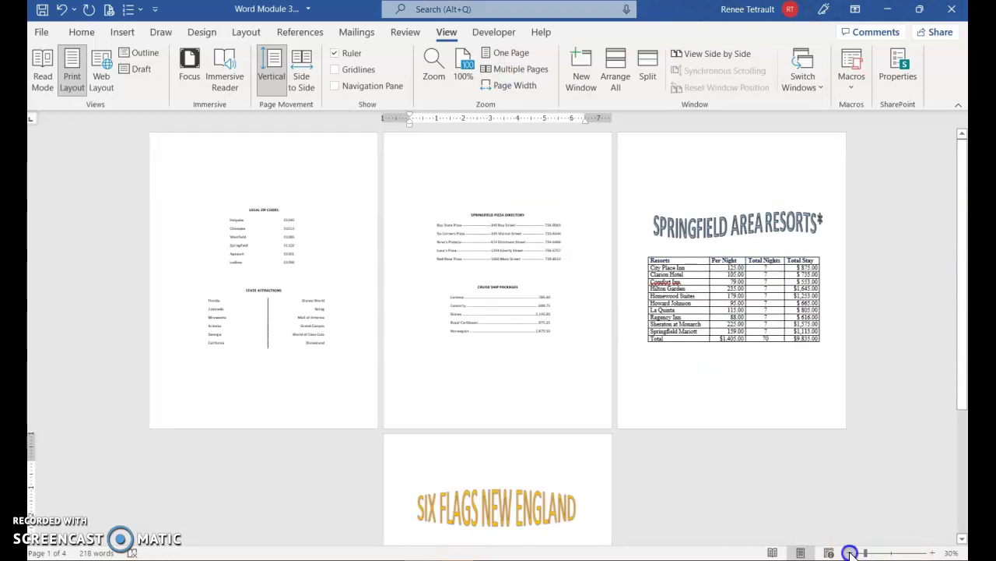
pyautogui.click(851, 553)
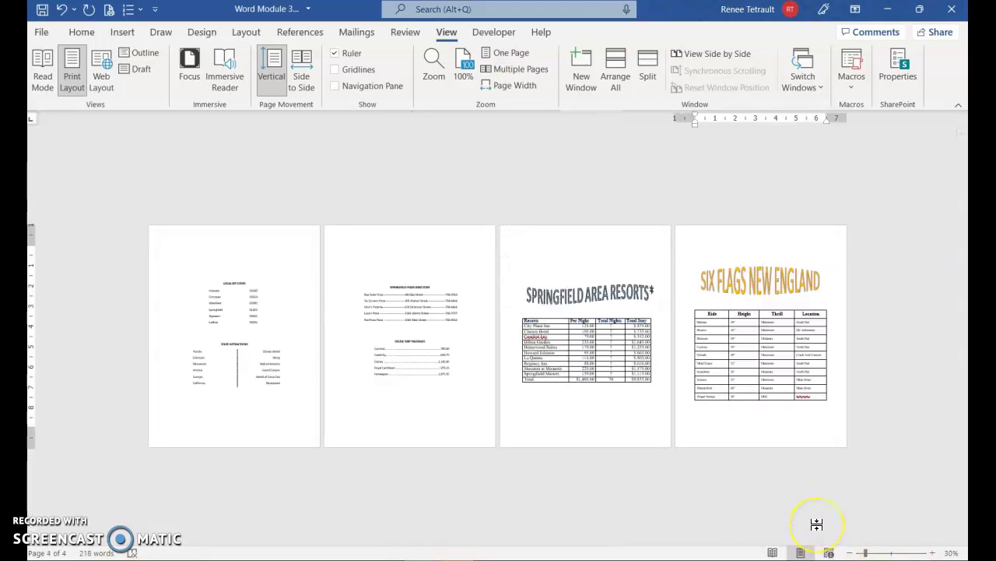
pyautogui.click(798, 305)
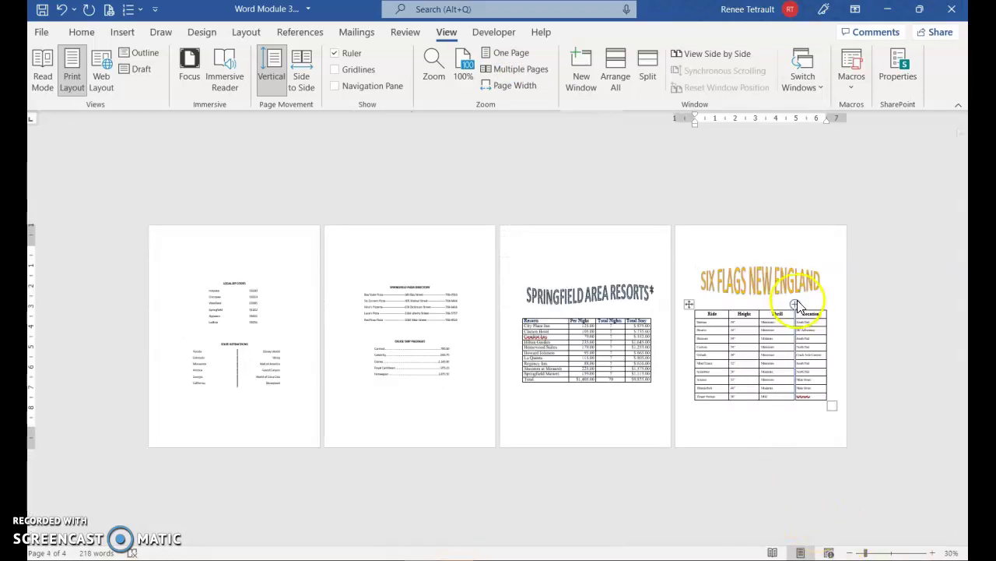
pyautogui.click(509, 136)
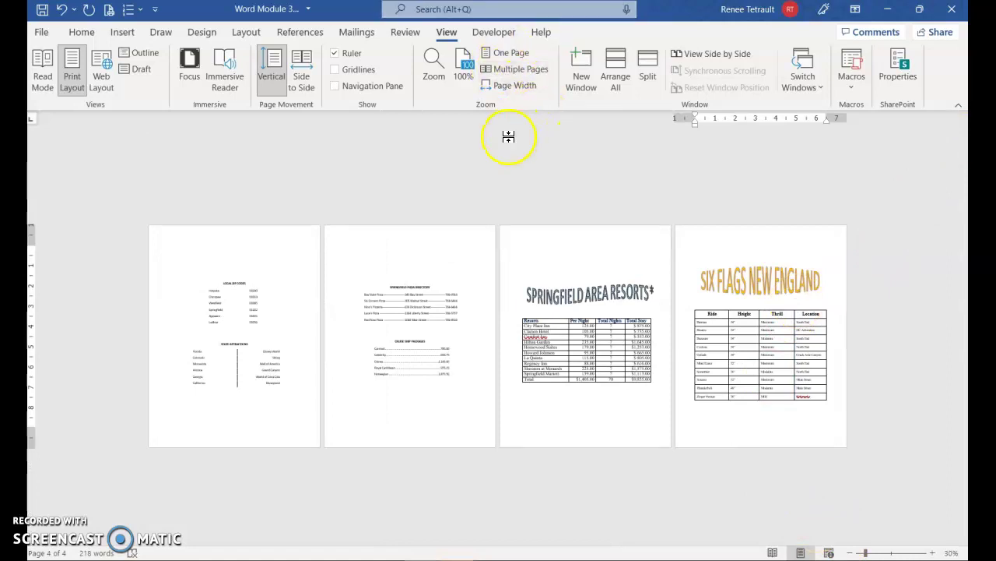